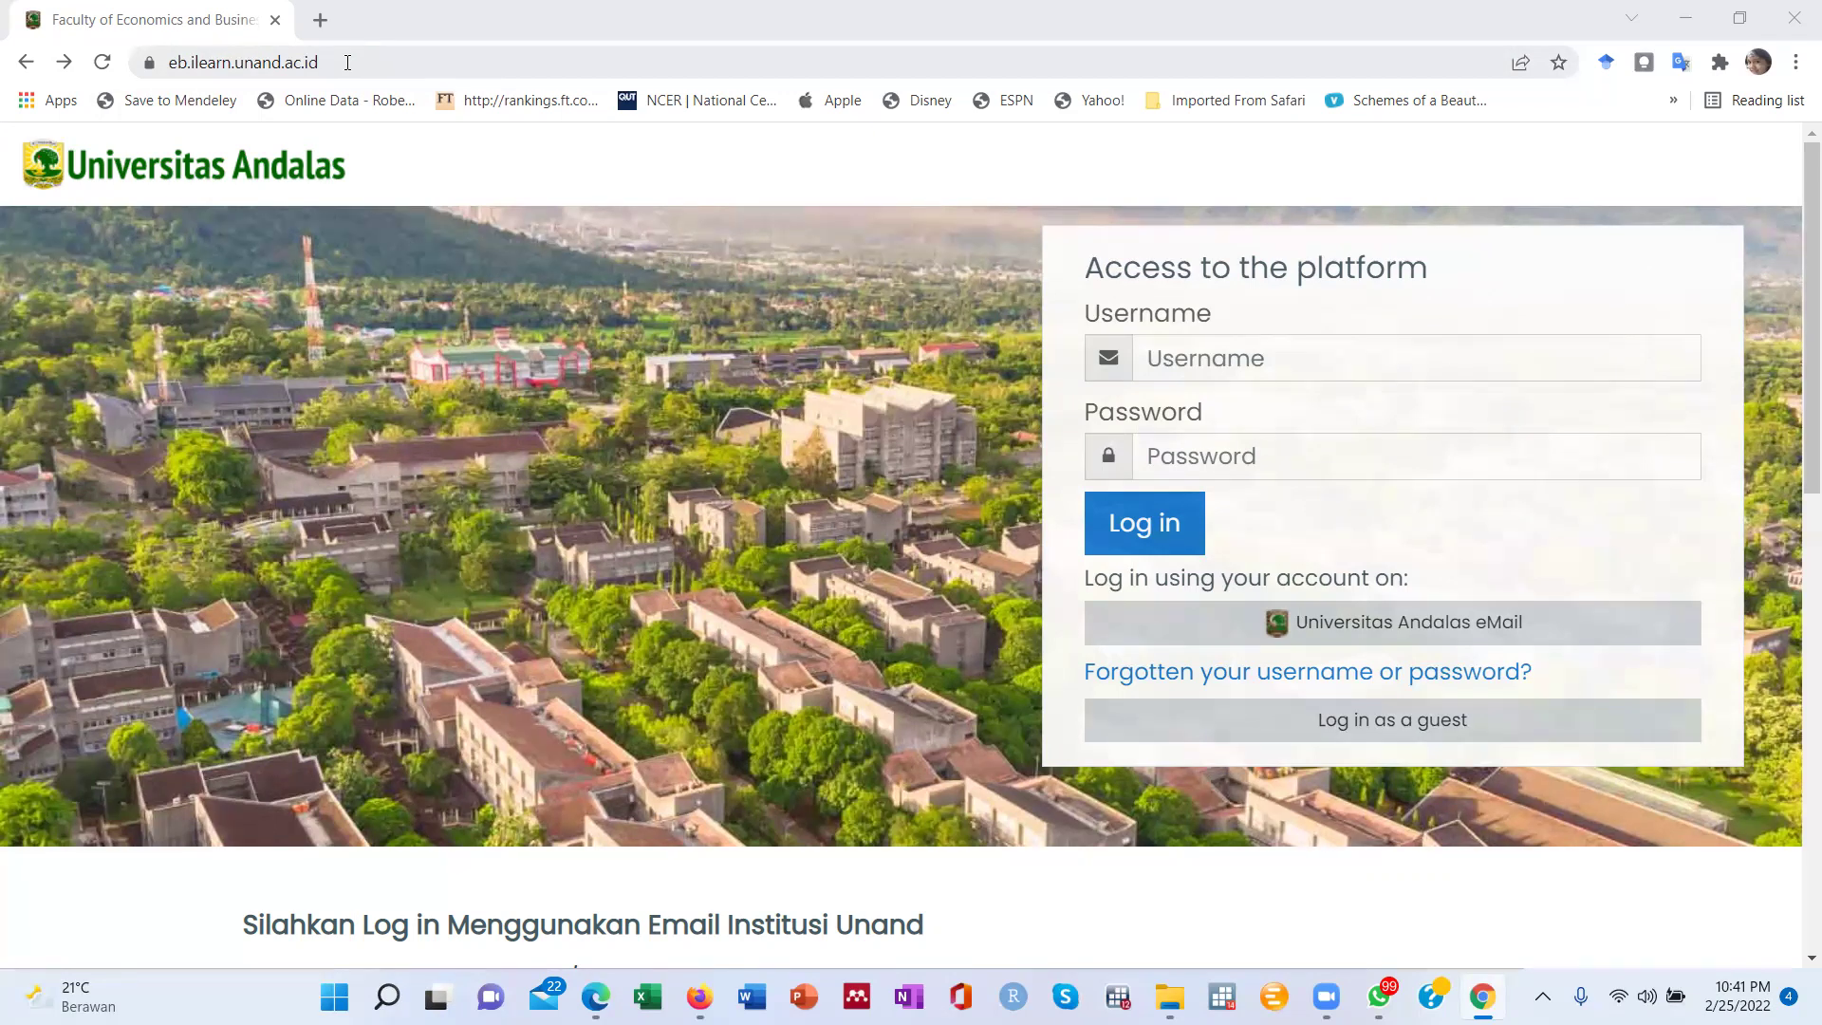
Log in to the eb.ilearn.unand.ac.id platform through Universitas Andalas eMail, picking the listed institutional account and submitting its filled-in password.
click(347, 63)
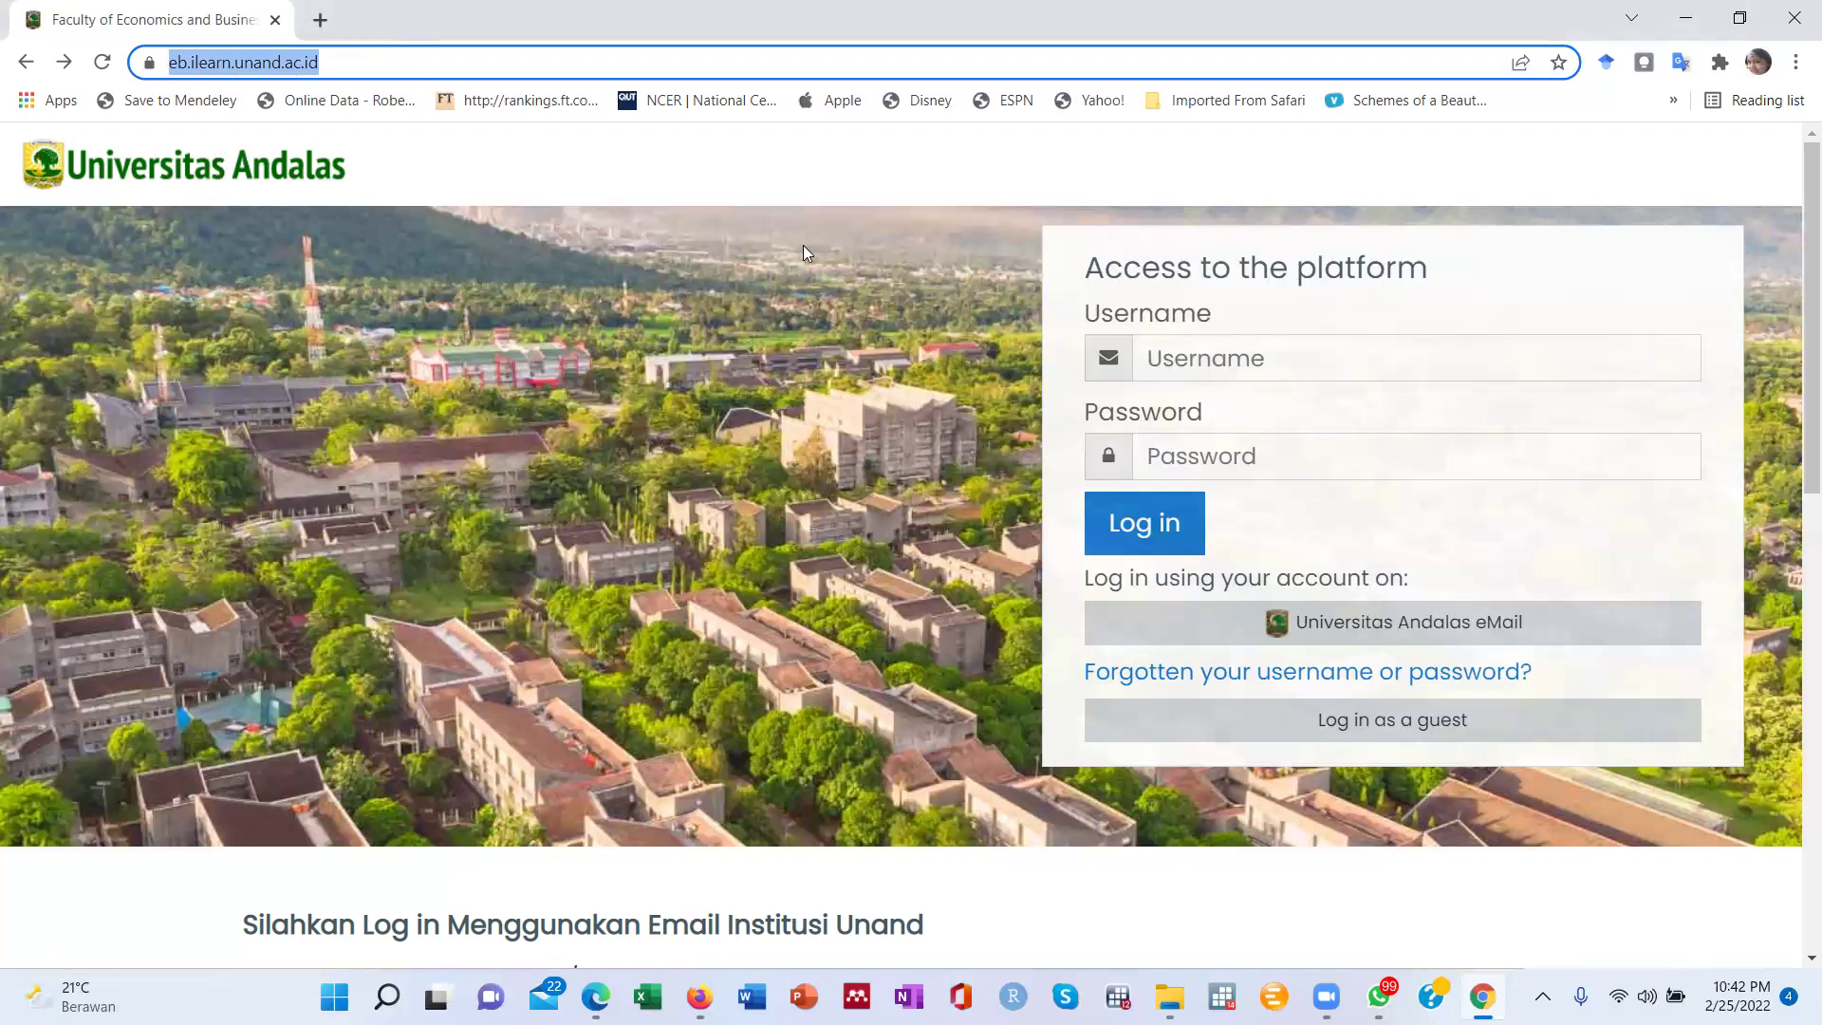
click(1304, 290)
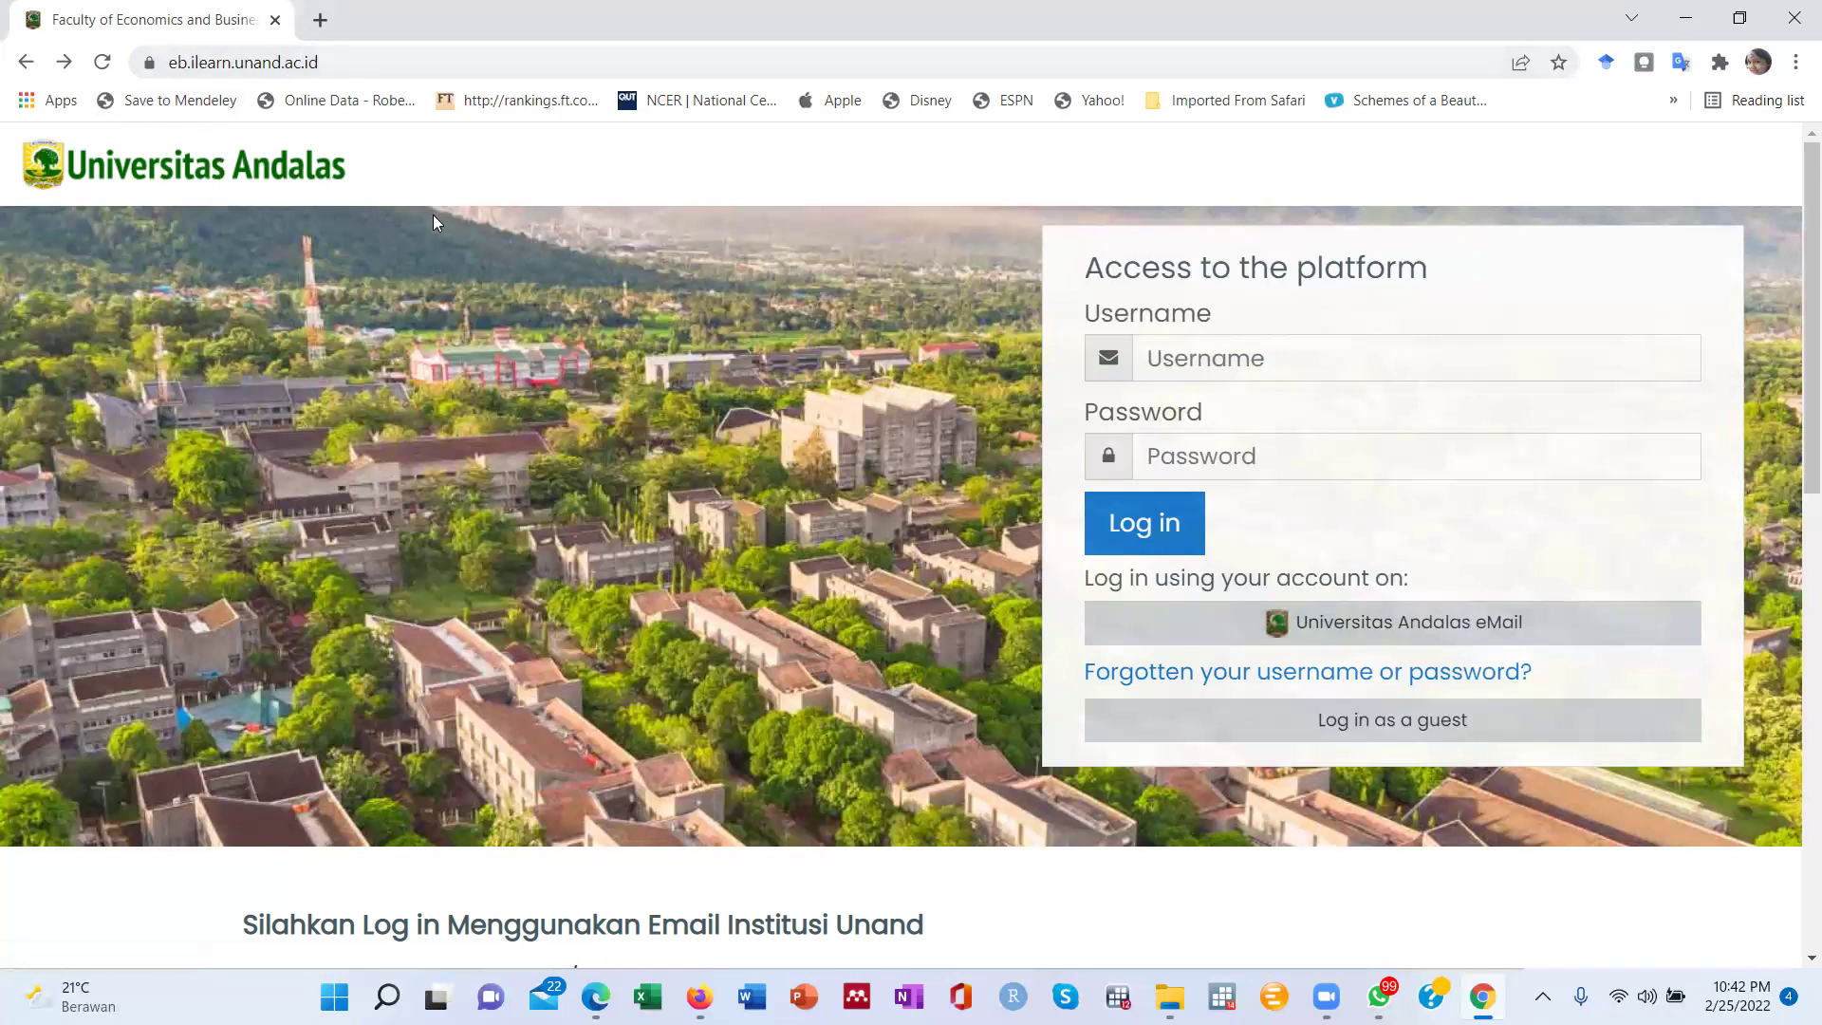
click(1348, 631)
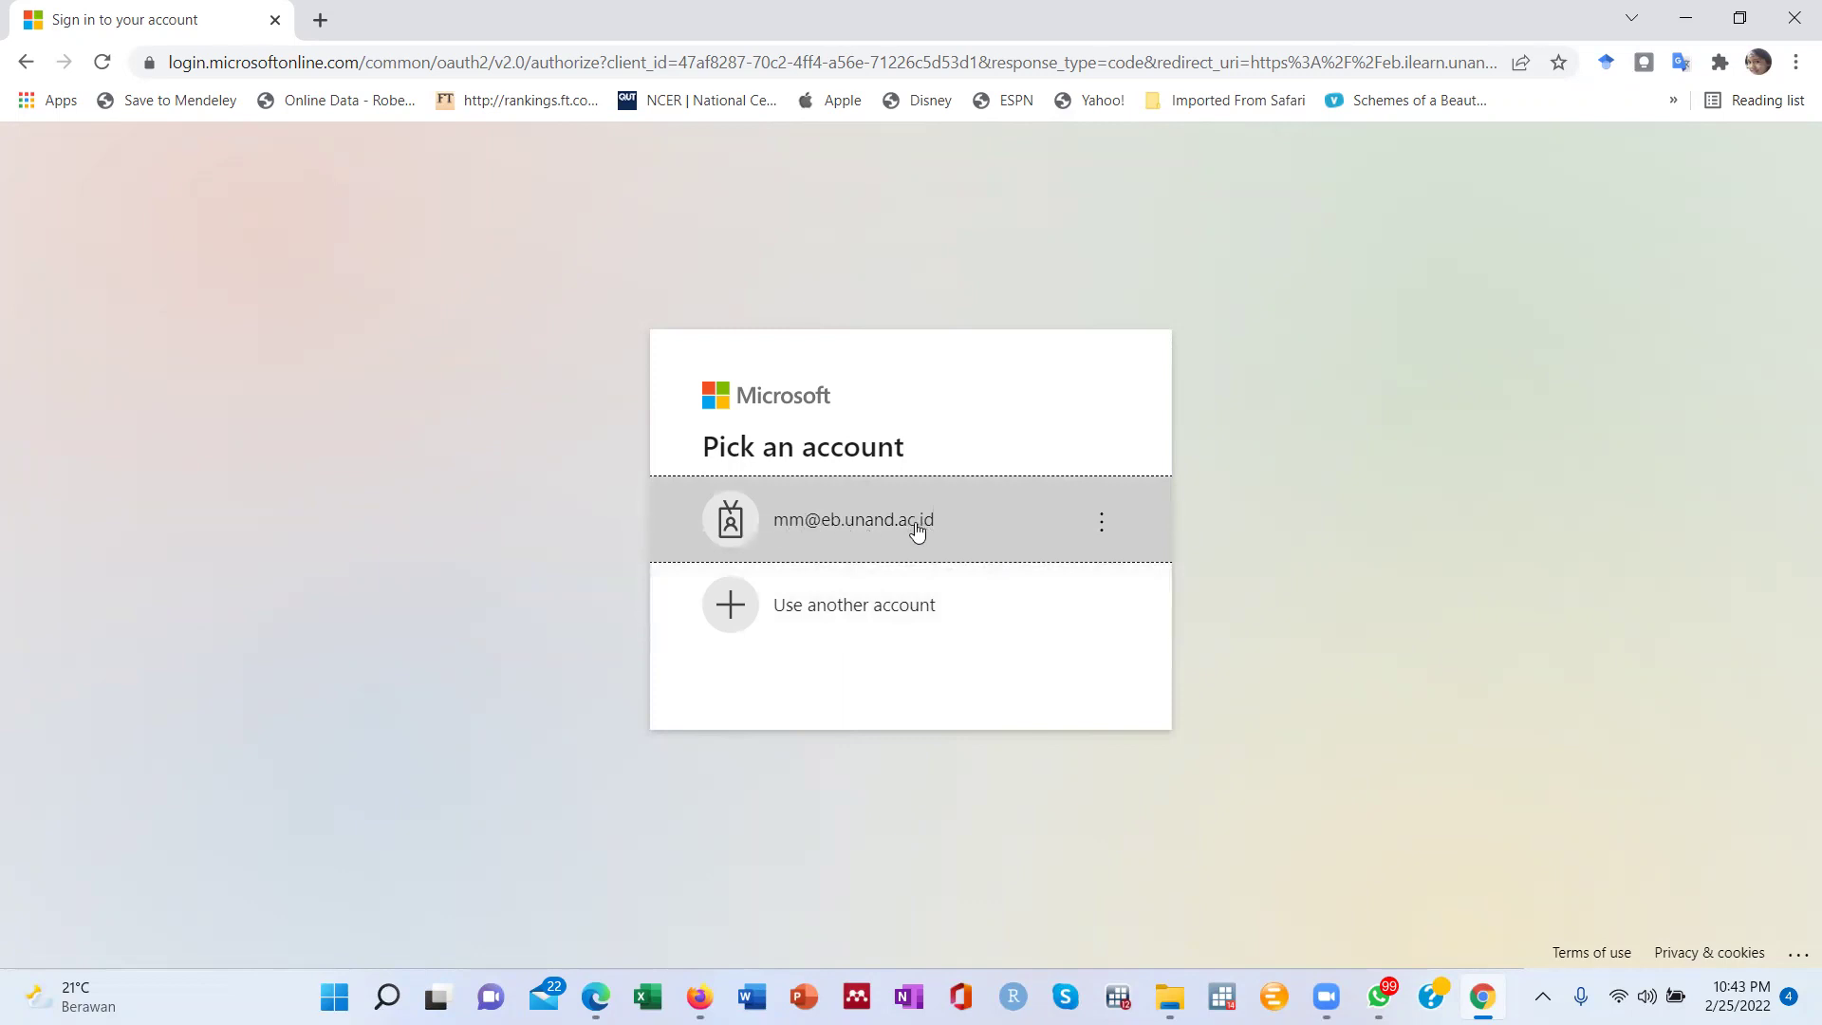
click(851, 528)
click(896, 523)
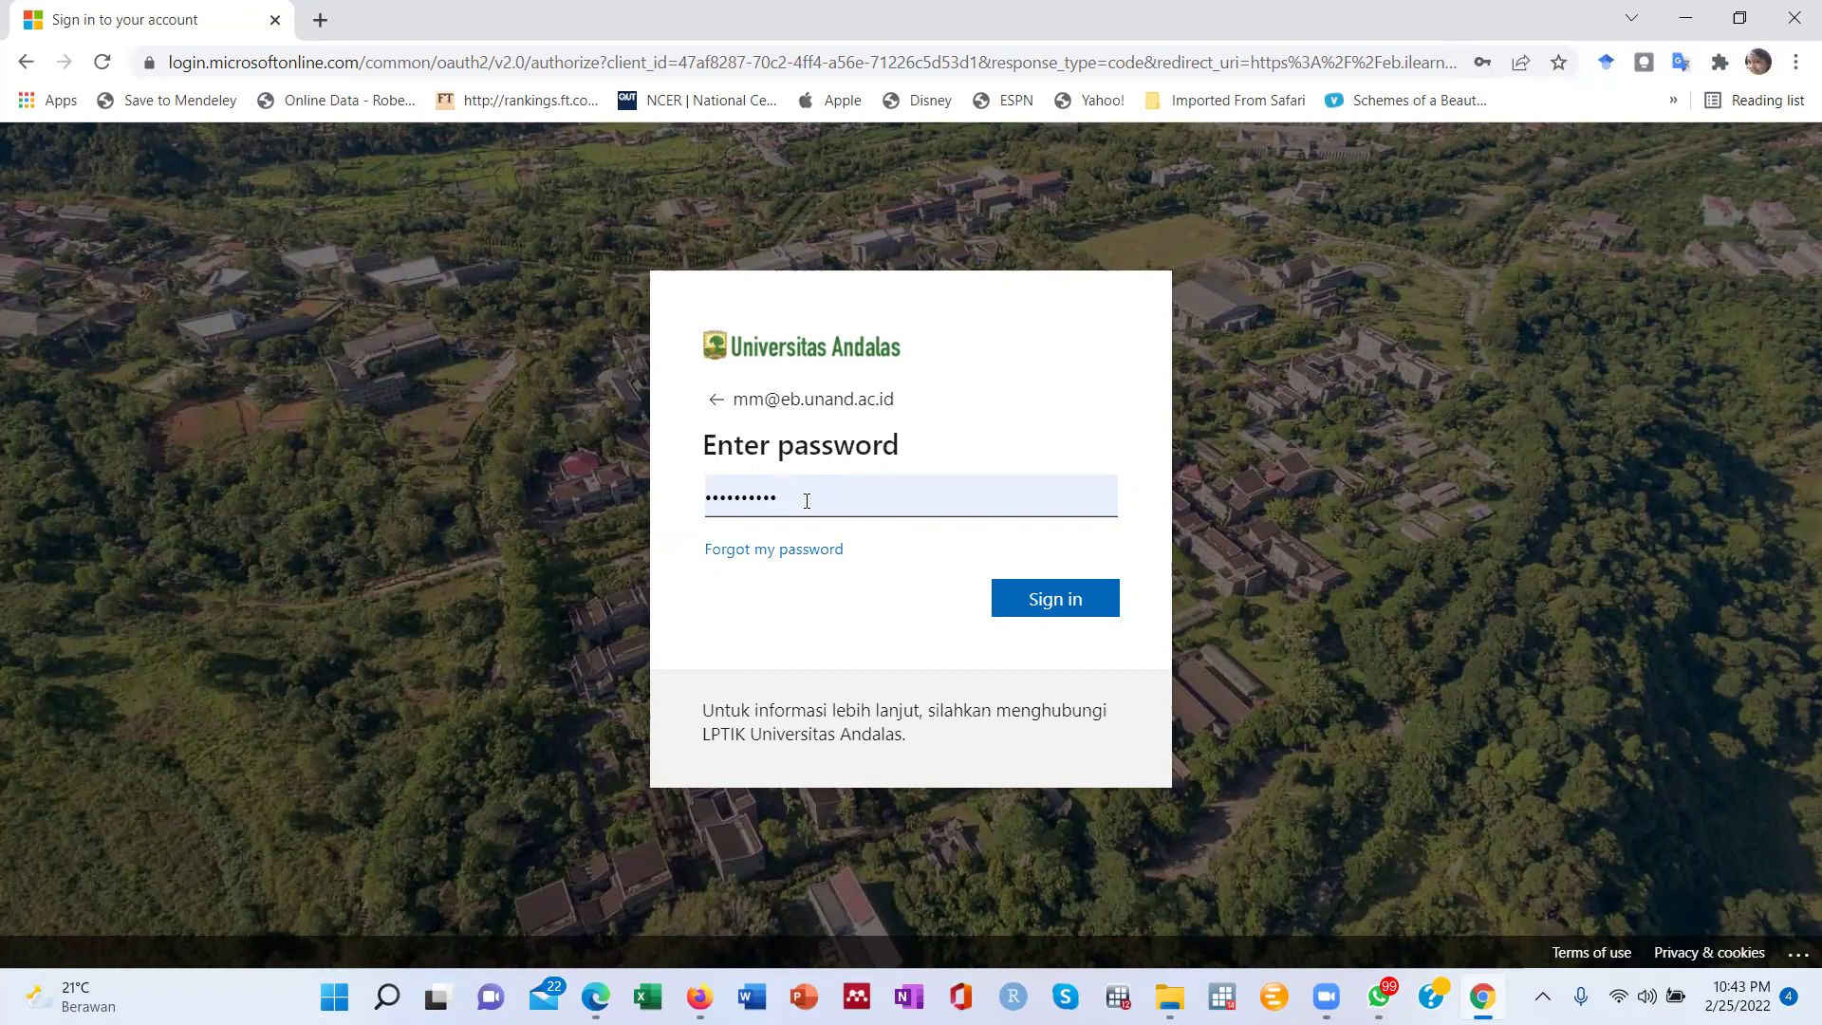
click(1054, 602)
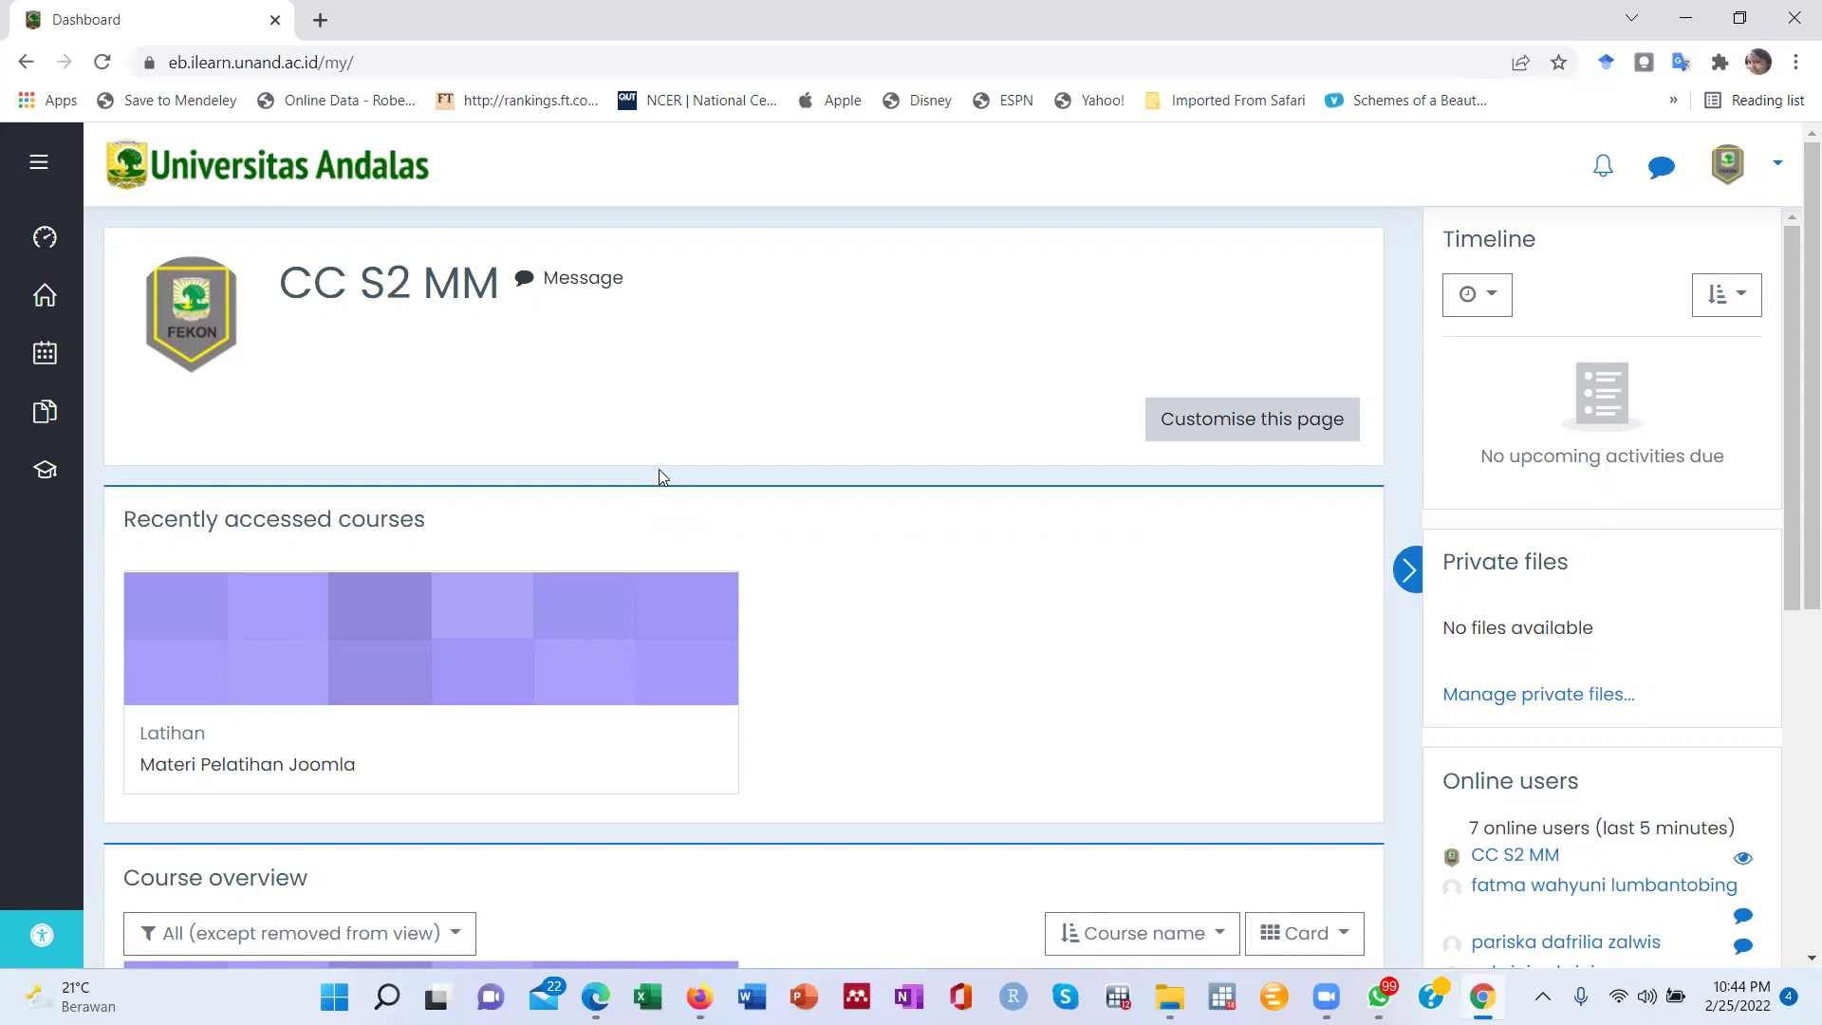
Look over the recently accessed courses and course overview on the dashboard, reloading the dashboard page once.
scroll(662, 475, down, 2)
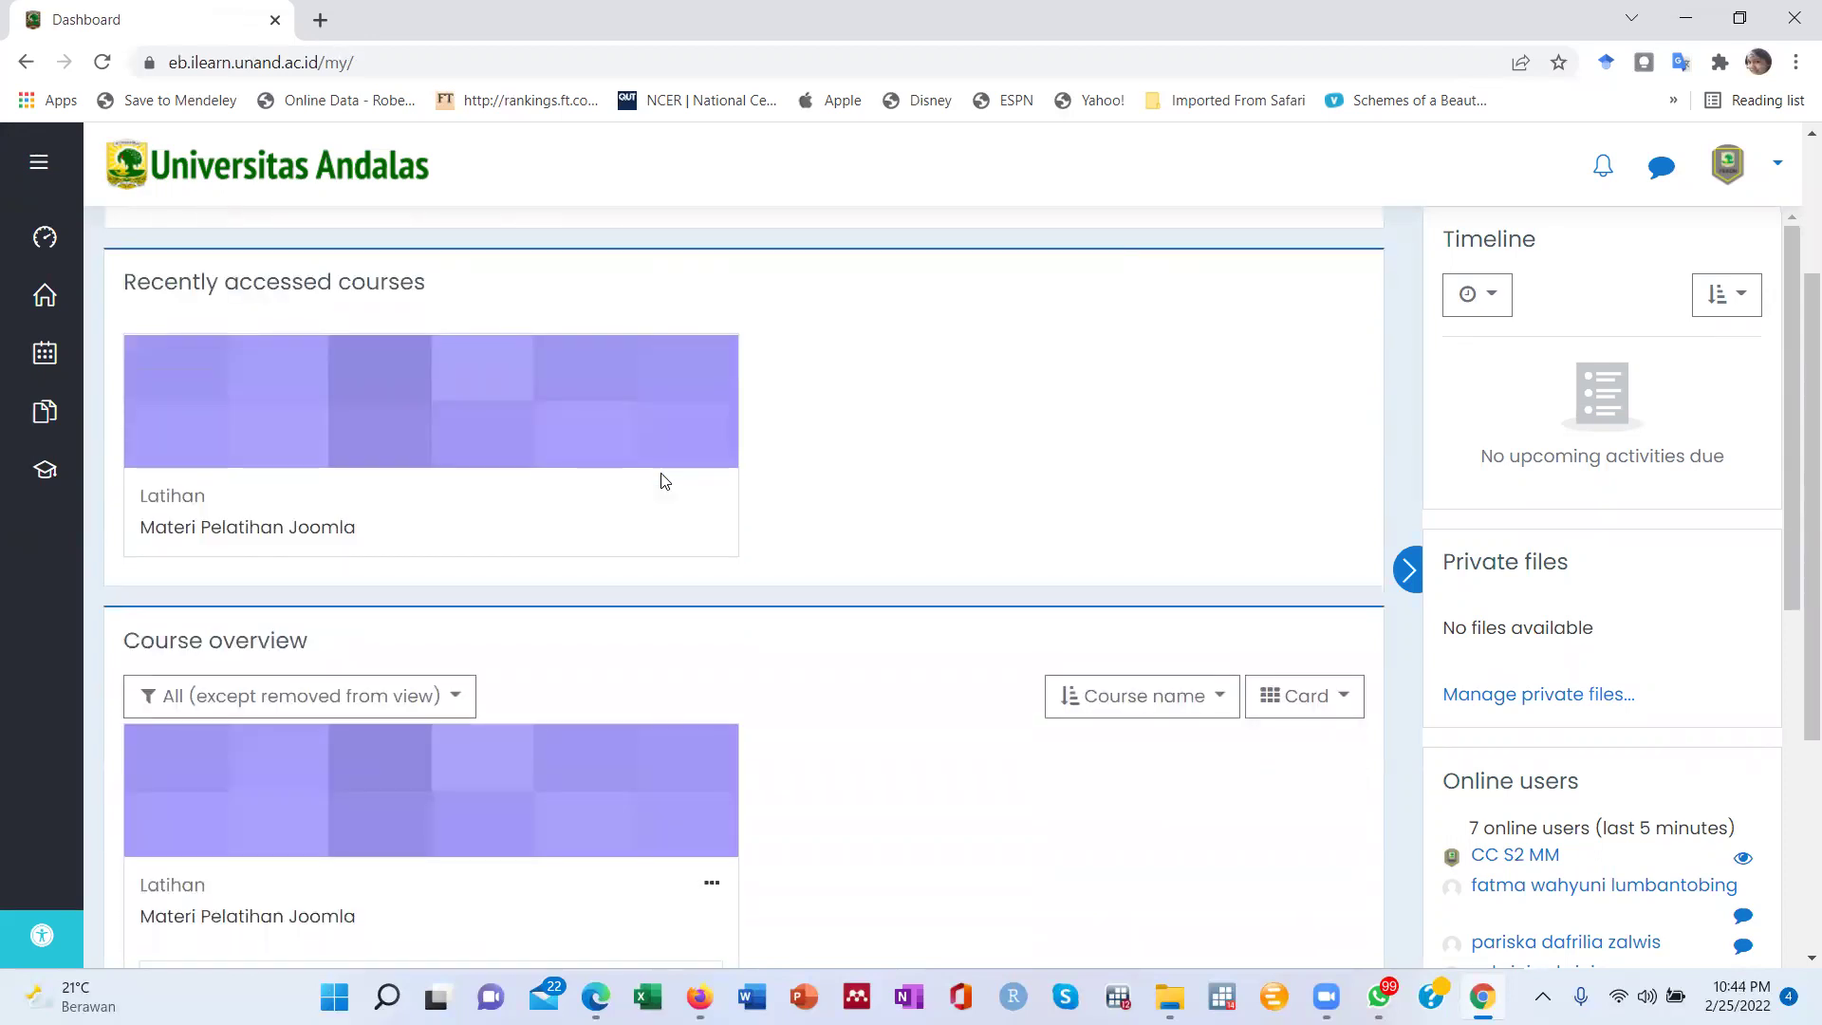
scroll(693, 513, up, 2)
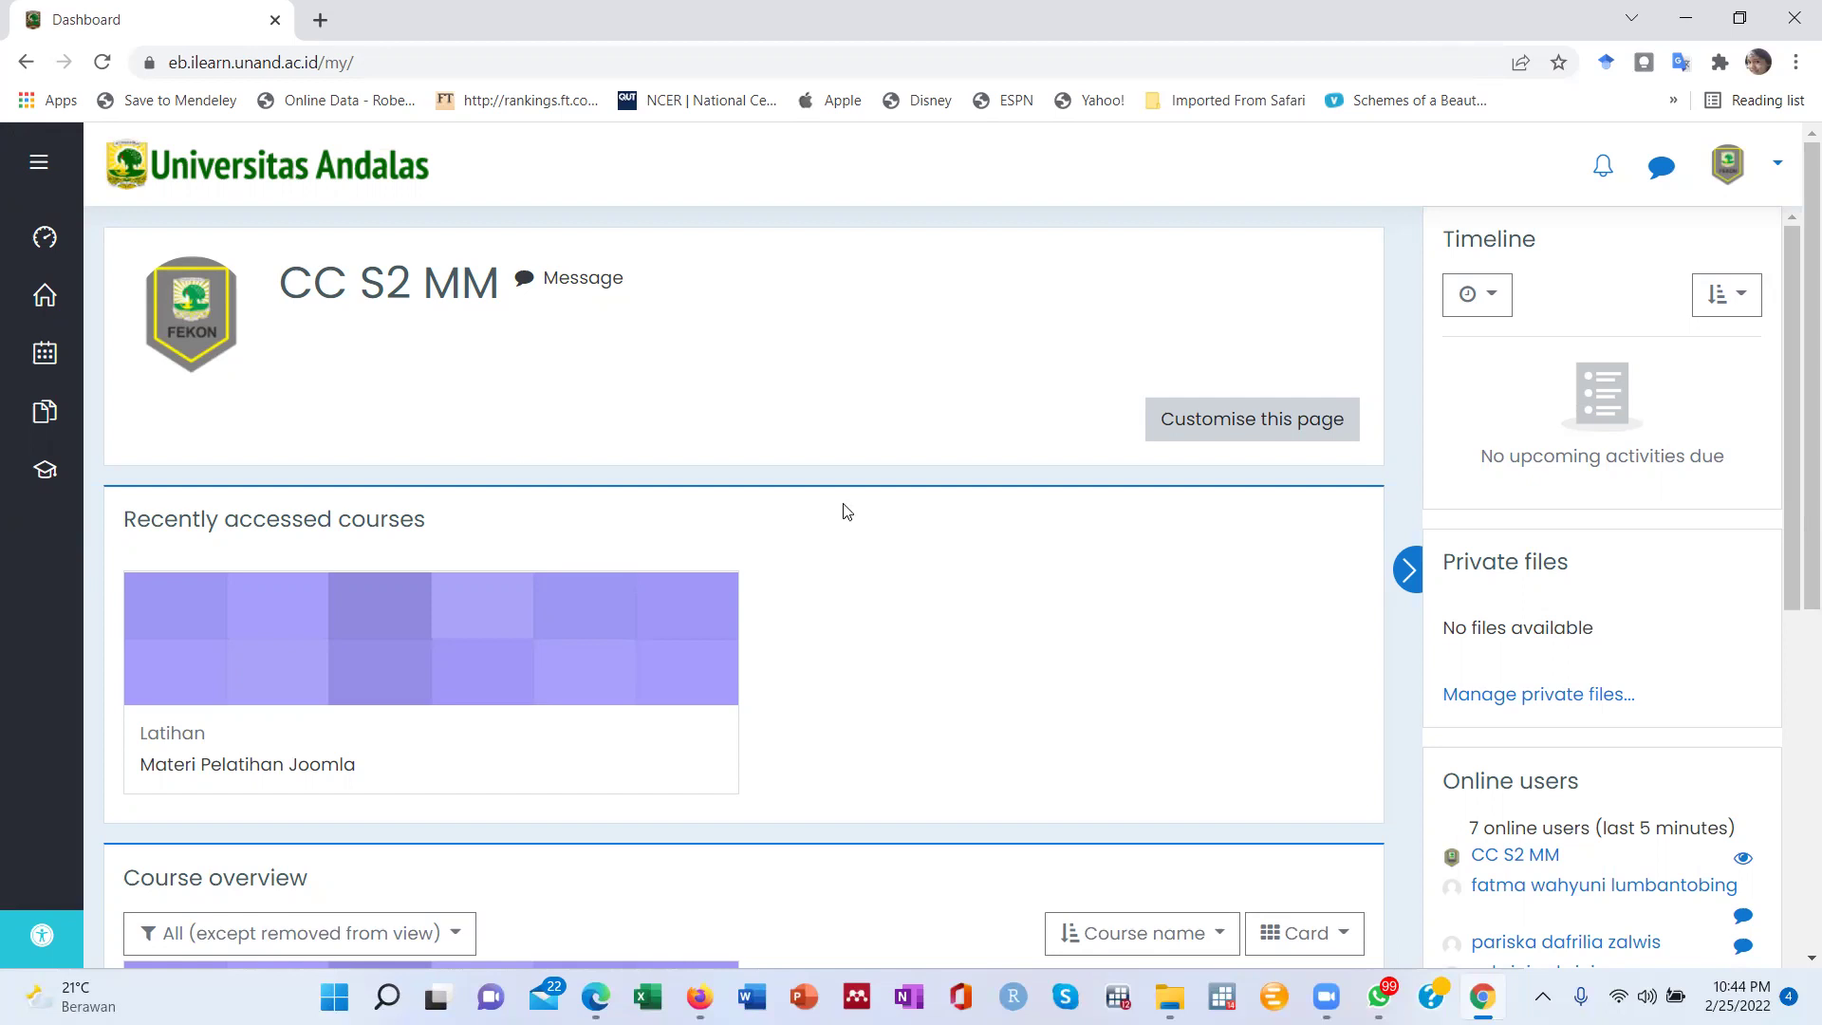
scroll(843, 512, down, 5)
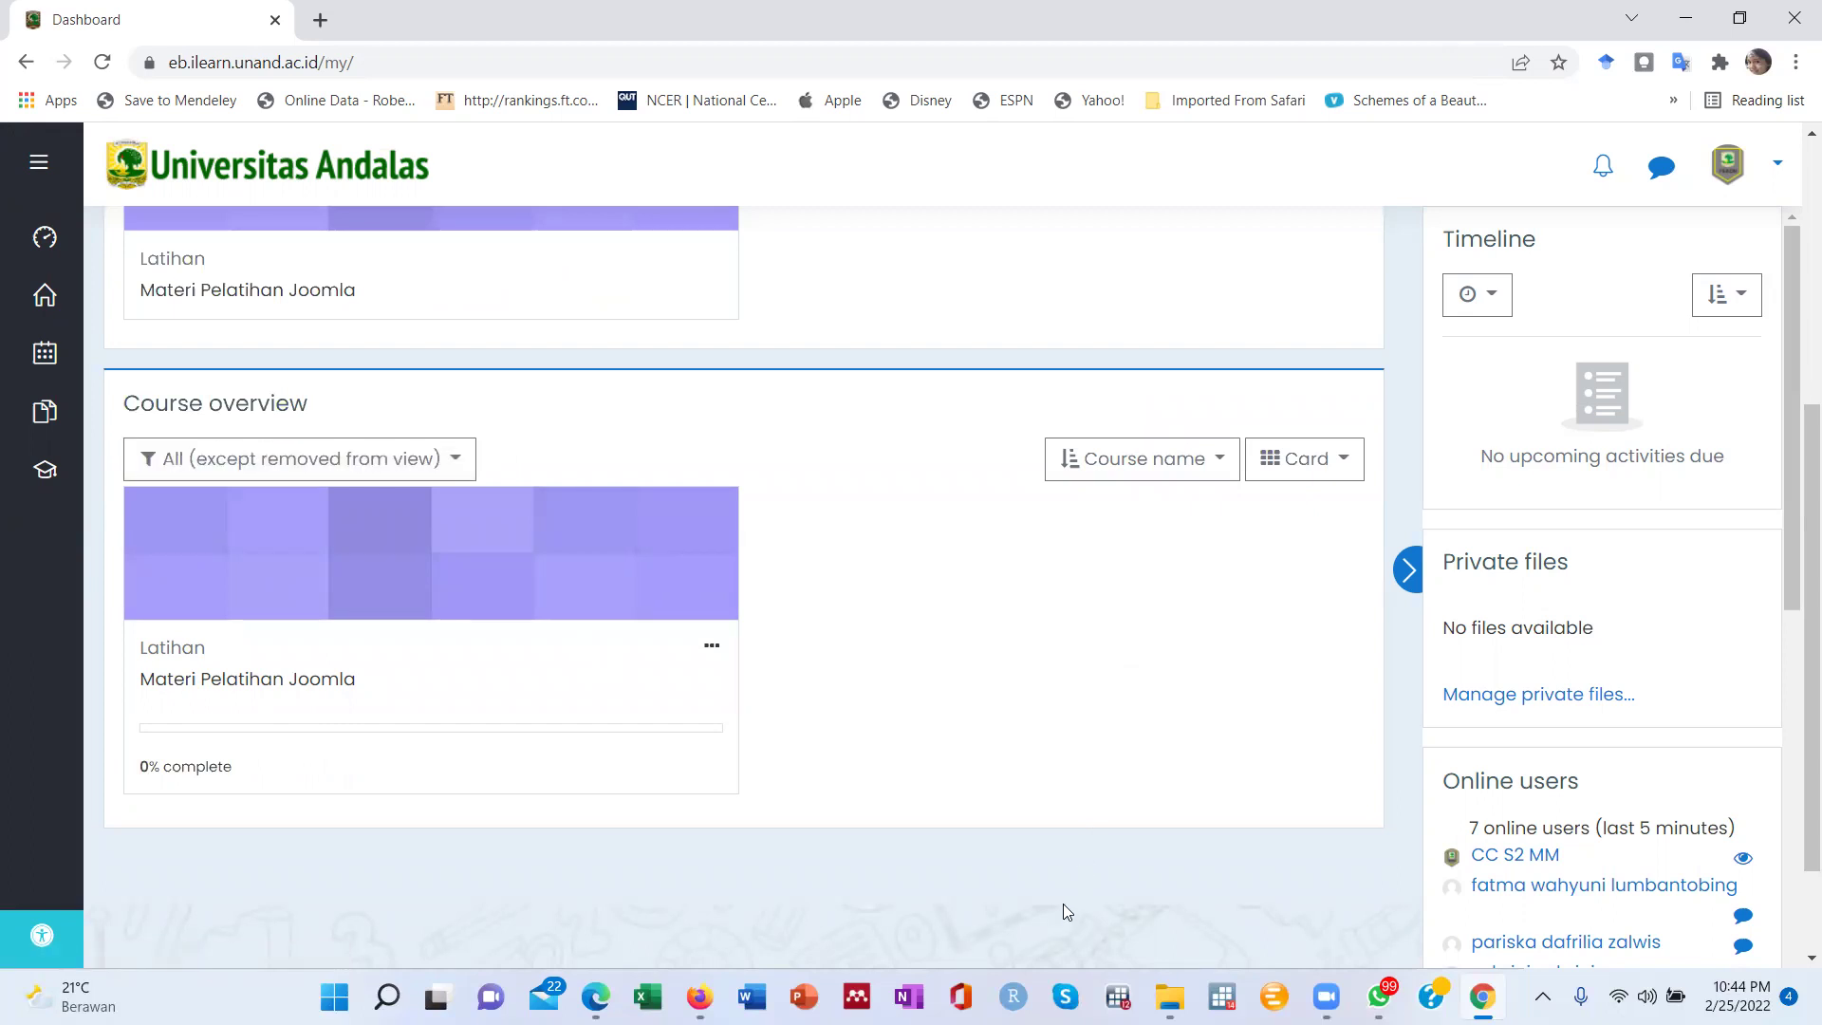
scroll(1064, 835, up, 5)
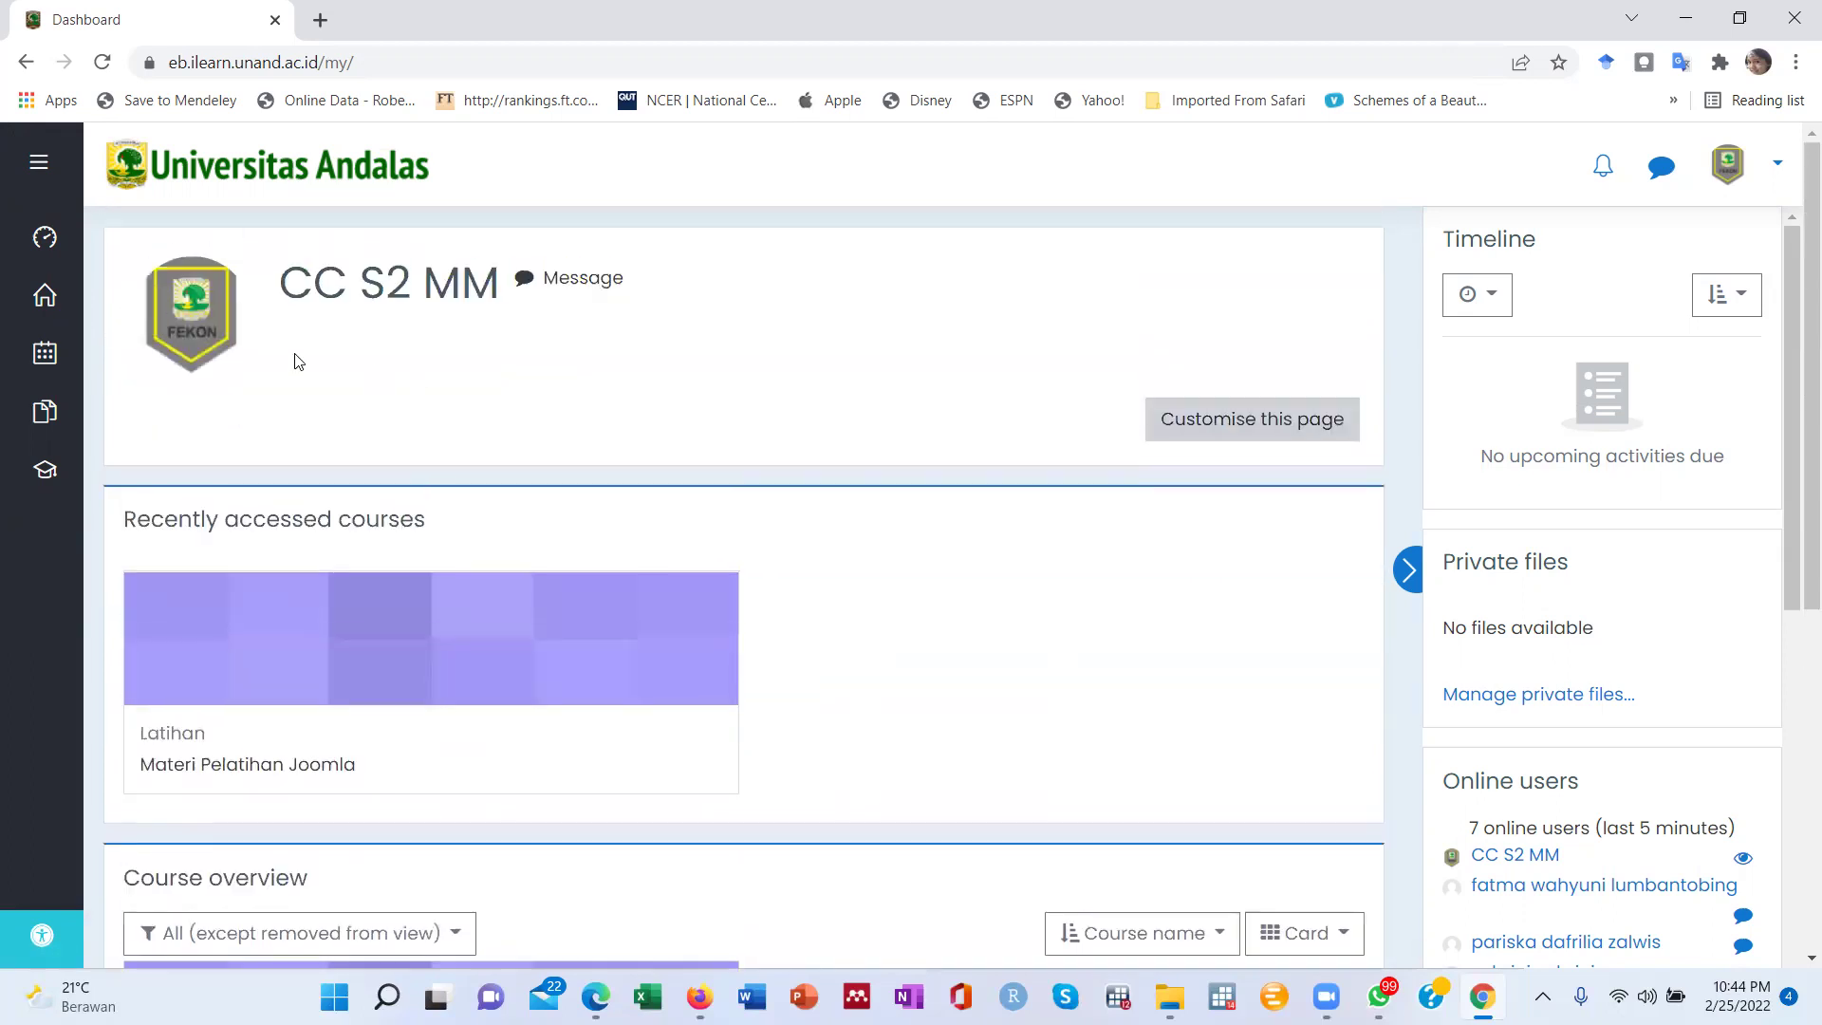
click(49, 246)
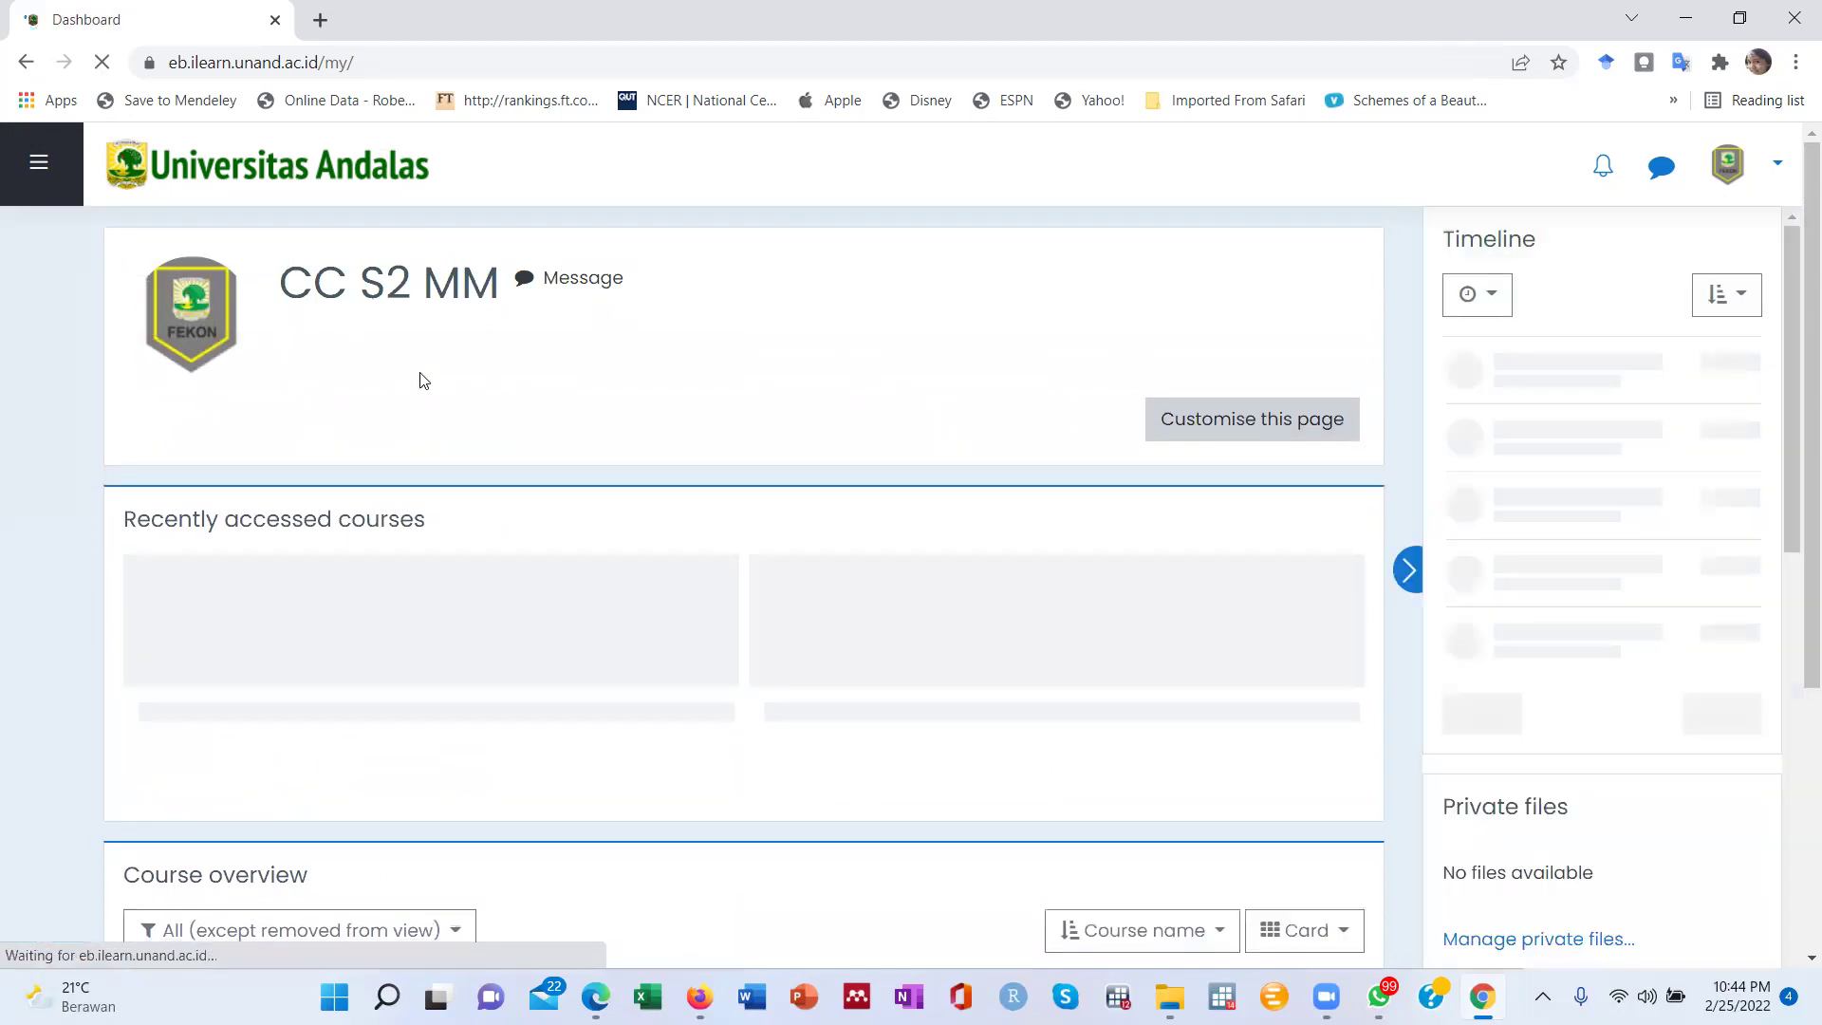
scroll(471, 463, down, 5)
scroll(427, 493, up, 4)
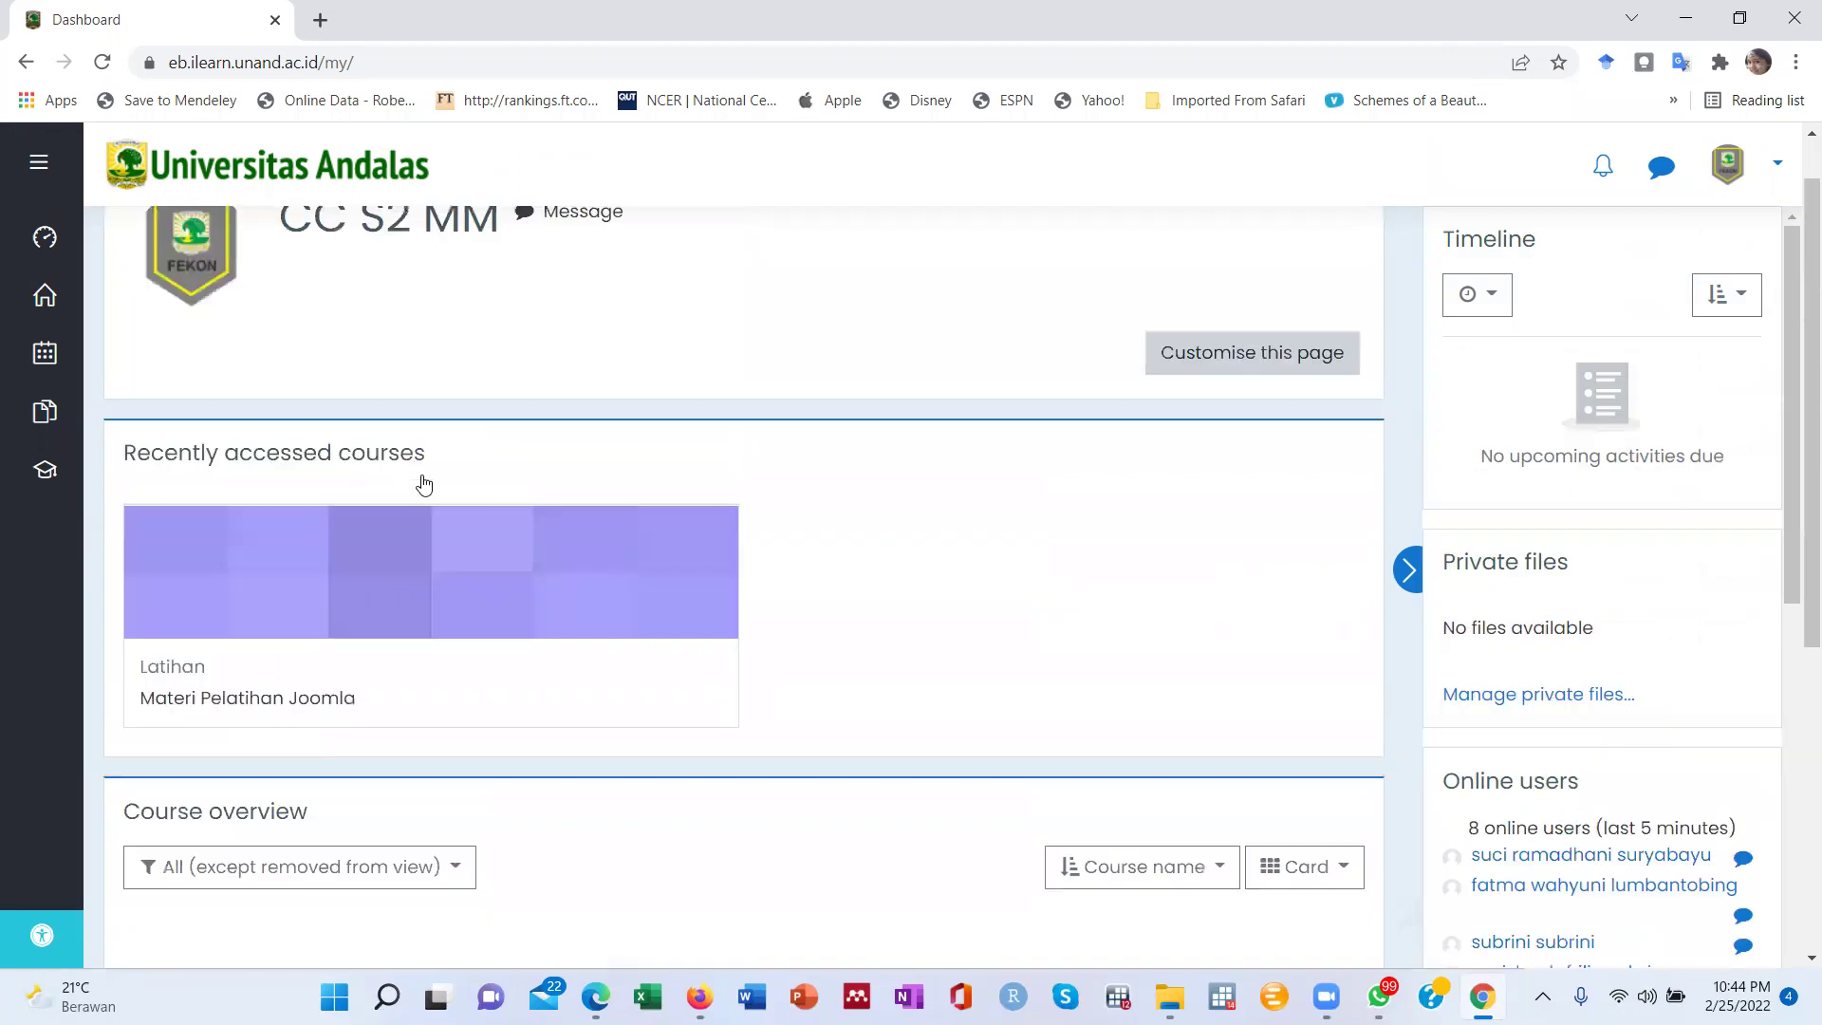
Open the site home page and read through its course code lists and site announcements.
click(57, 310)
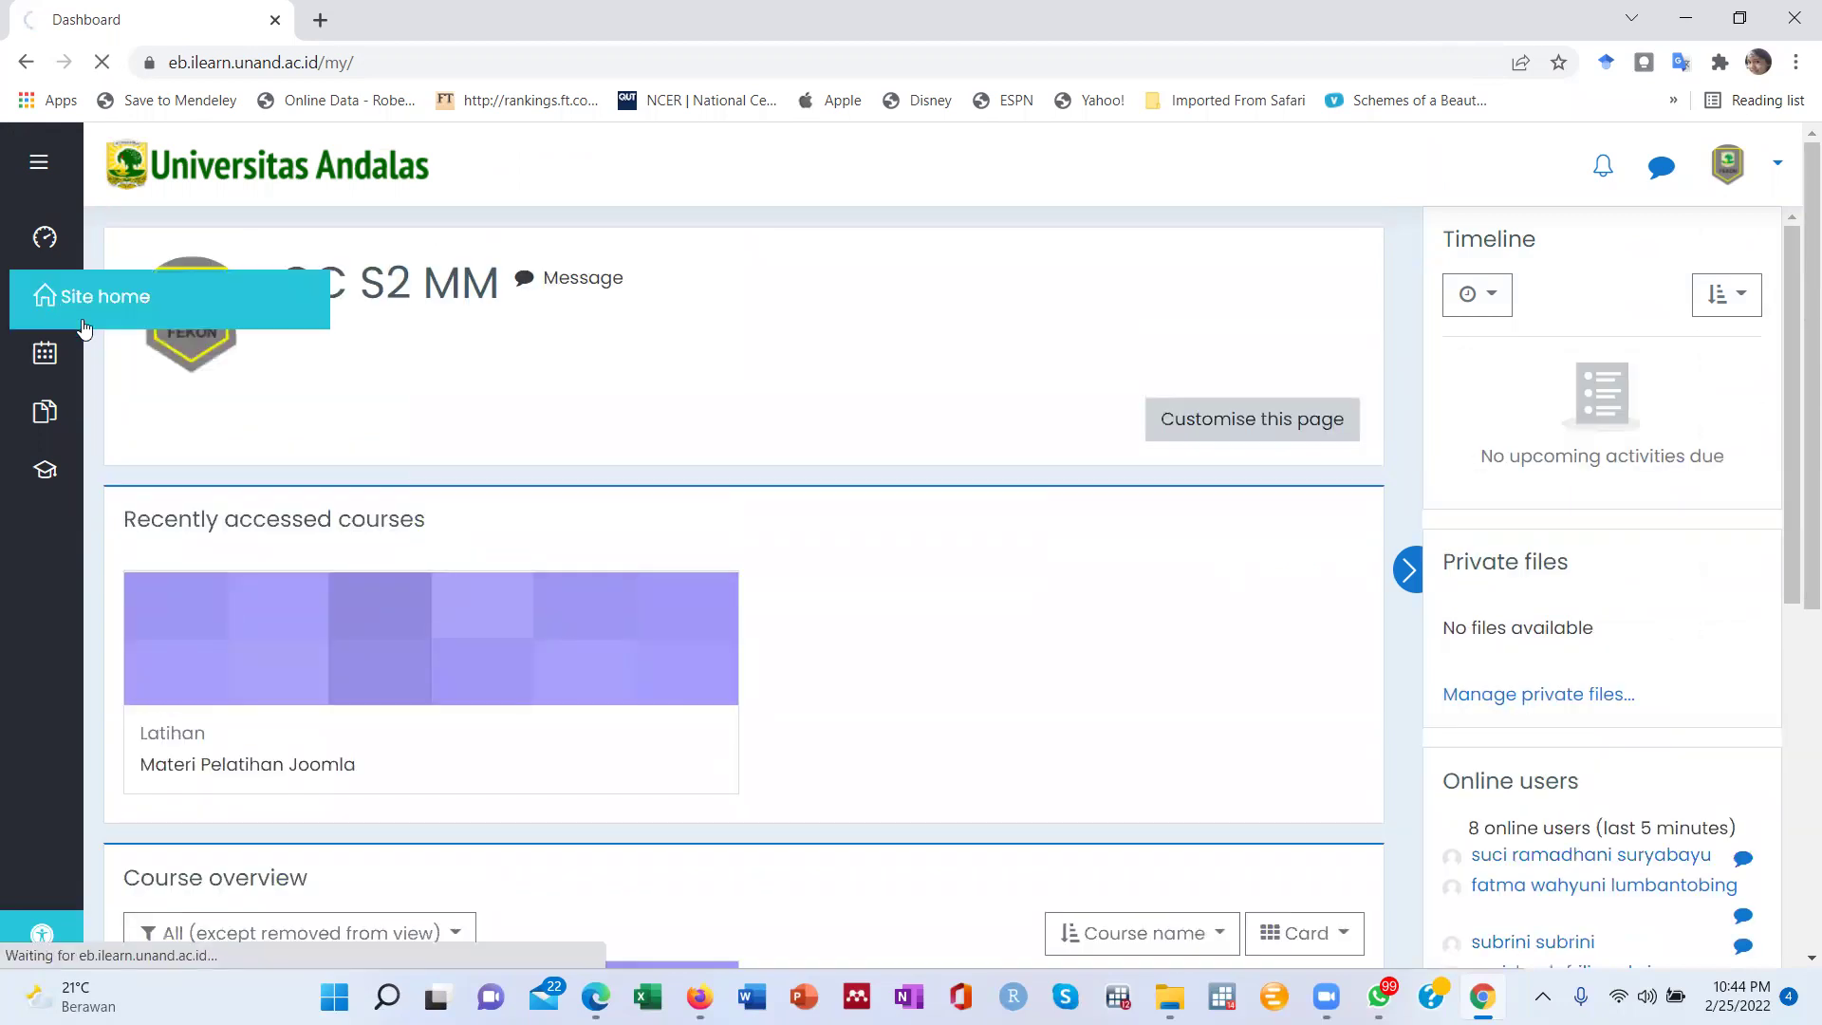
scroll(403, 507, down, 1)
scroll(548, 537, down, 4)
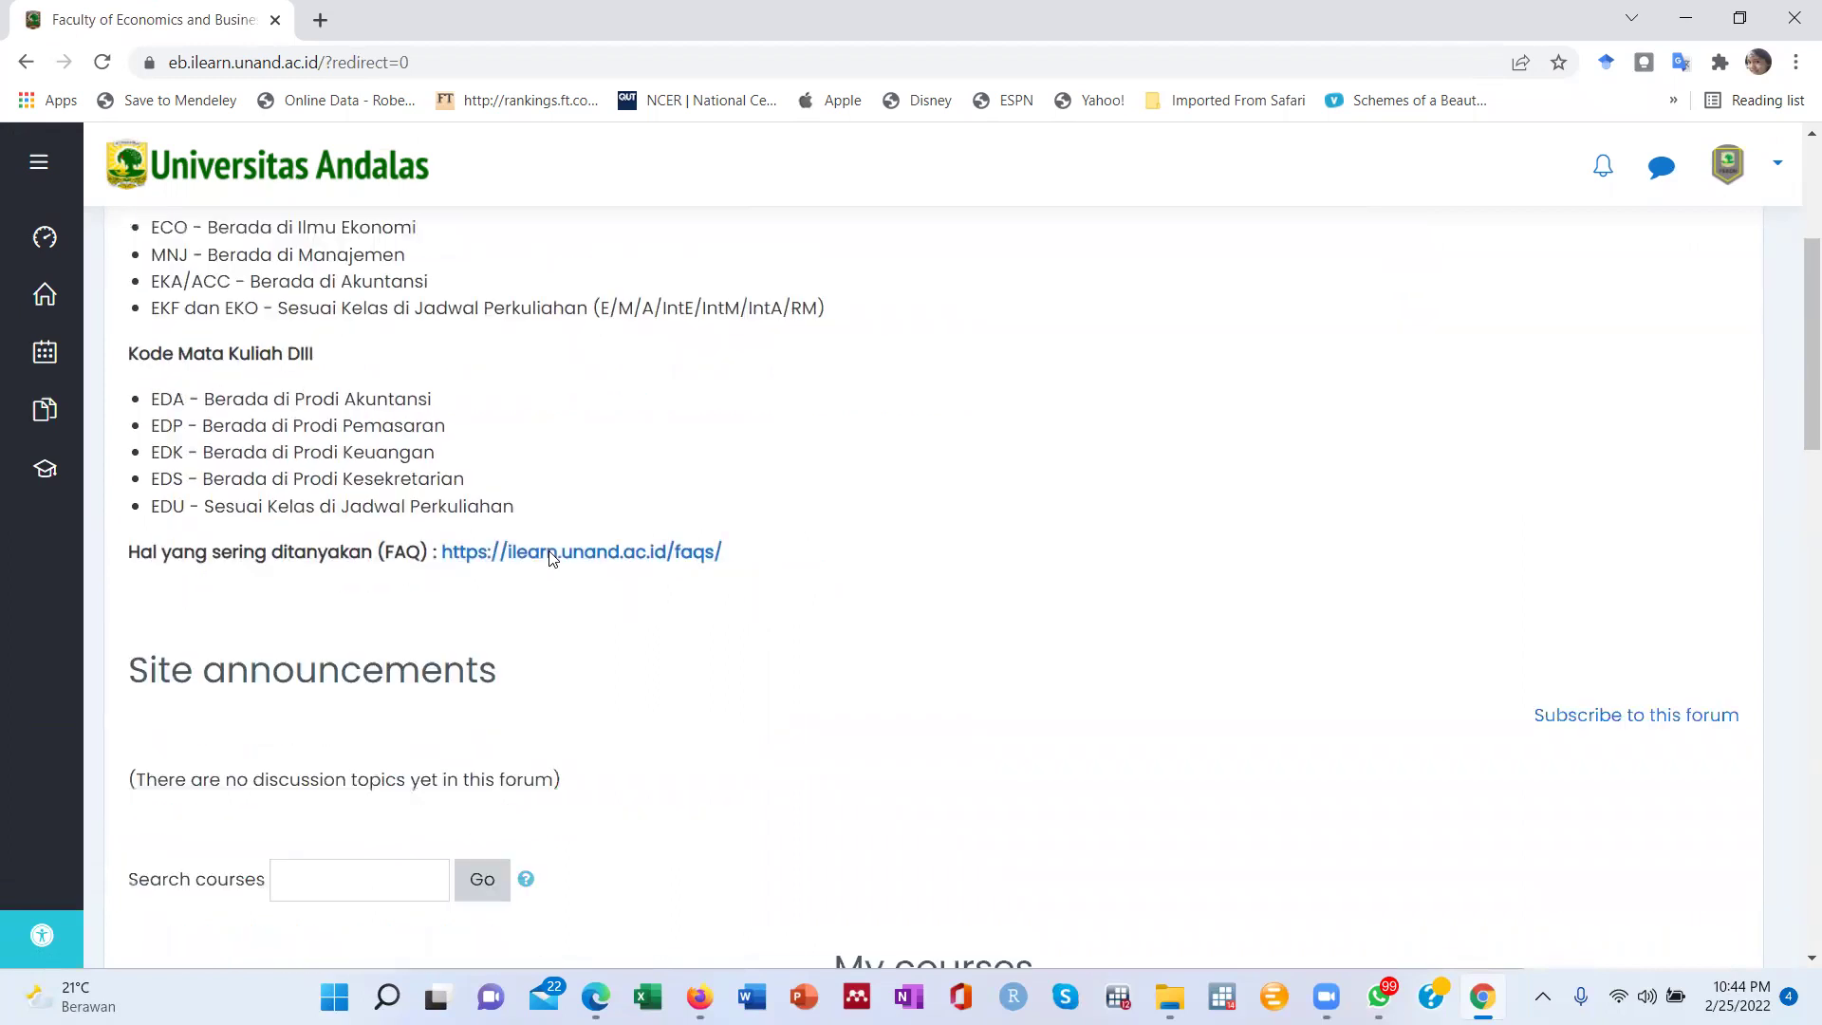
scroll(508, 418, up, 1)
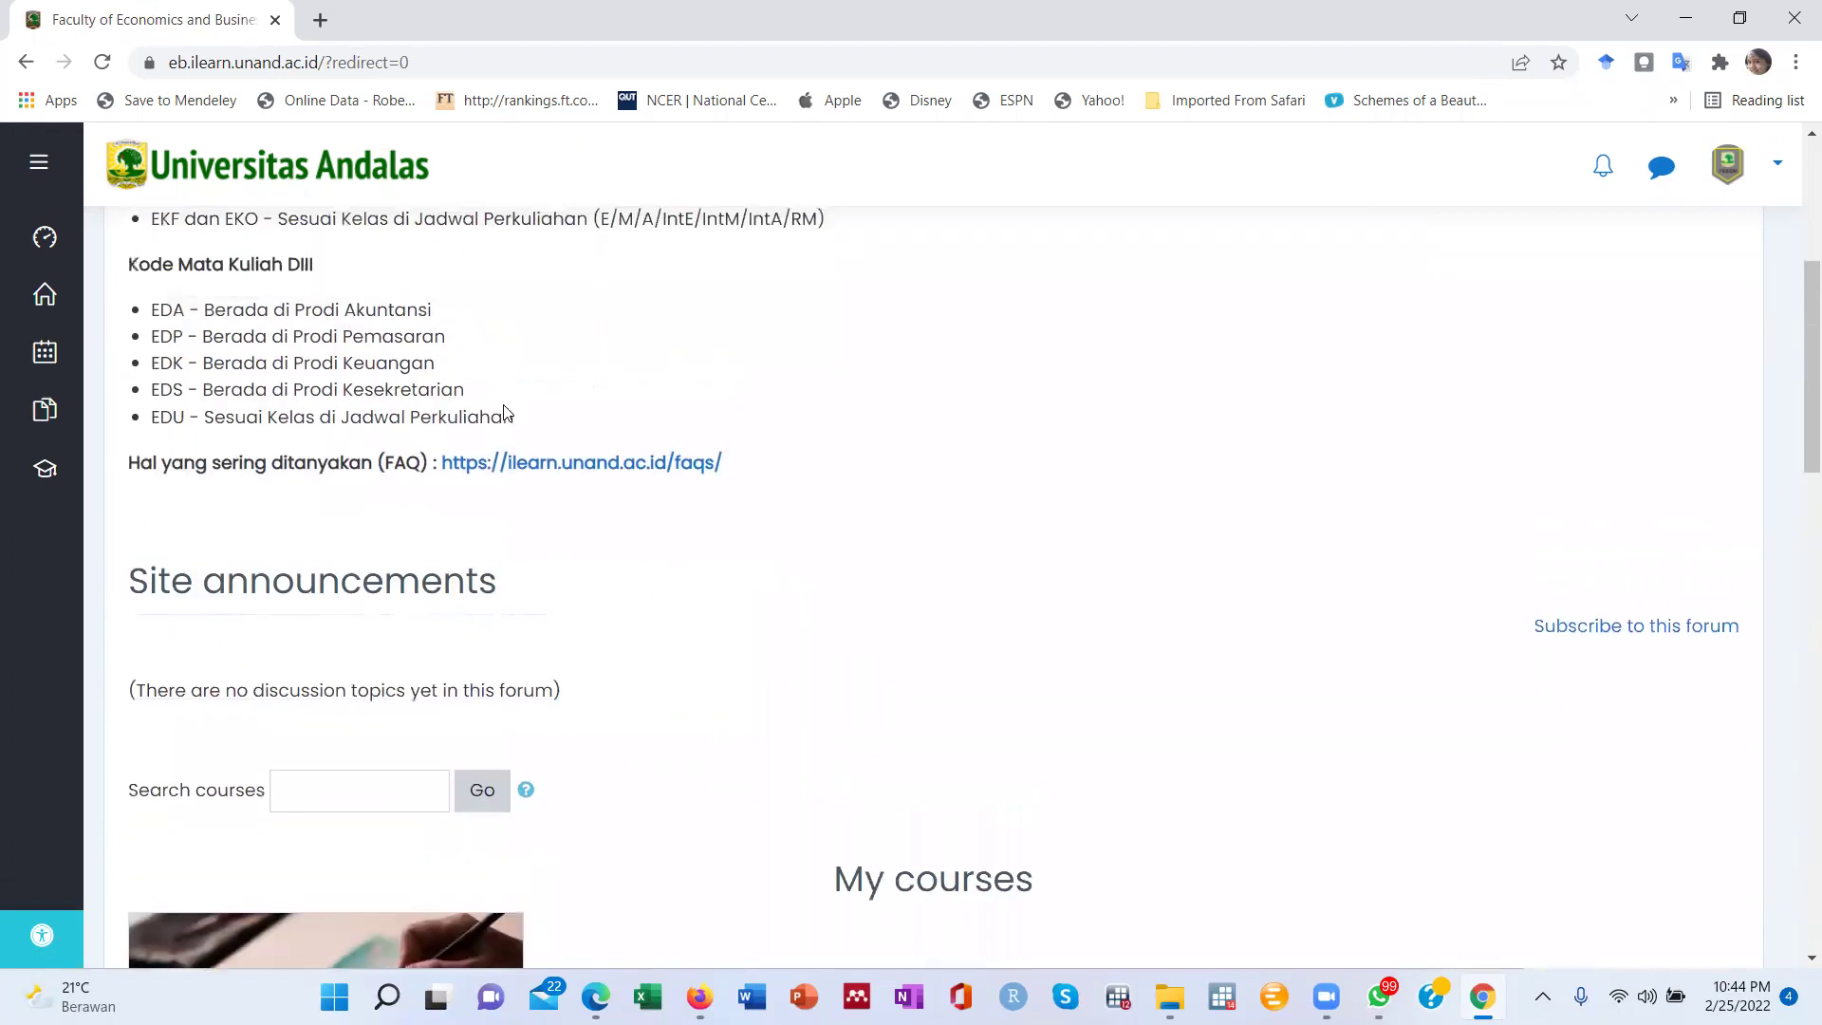
scroll(363, 401, up, 2)
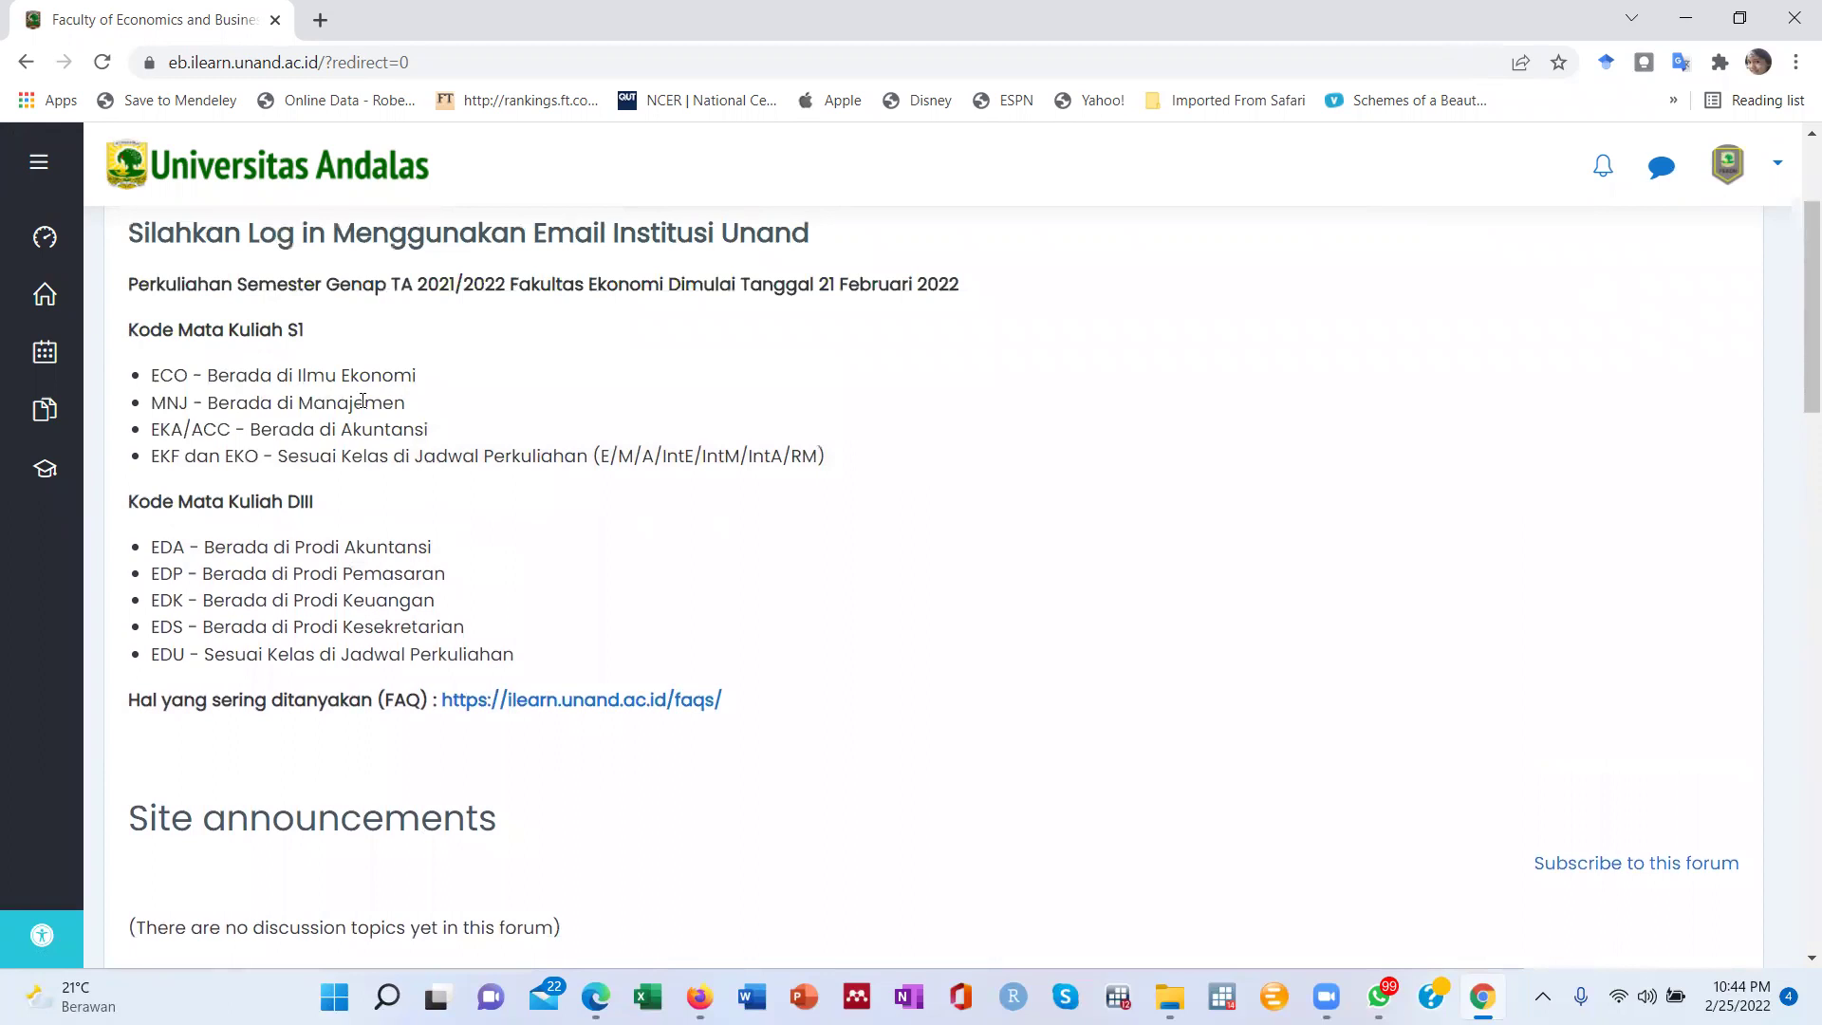
View the monthly calendar page and the private files page.
click(59, 357)
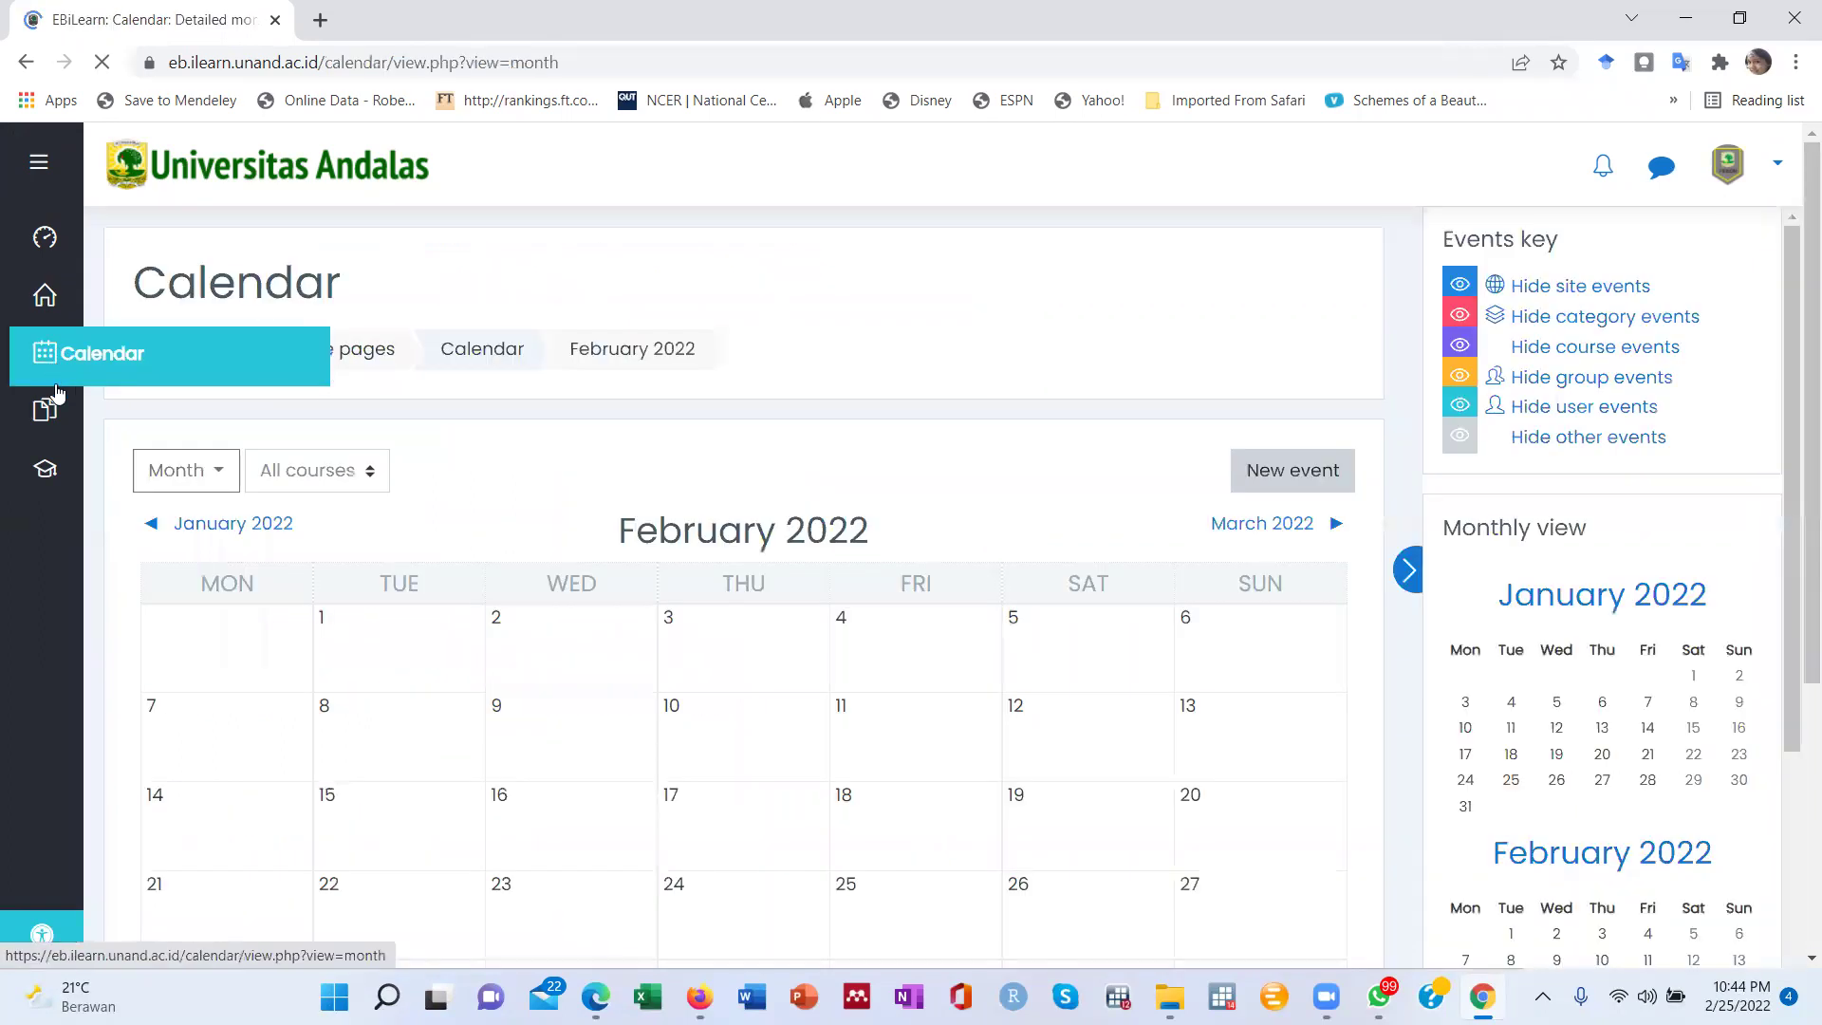
click(52, 421)
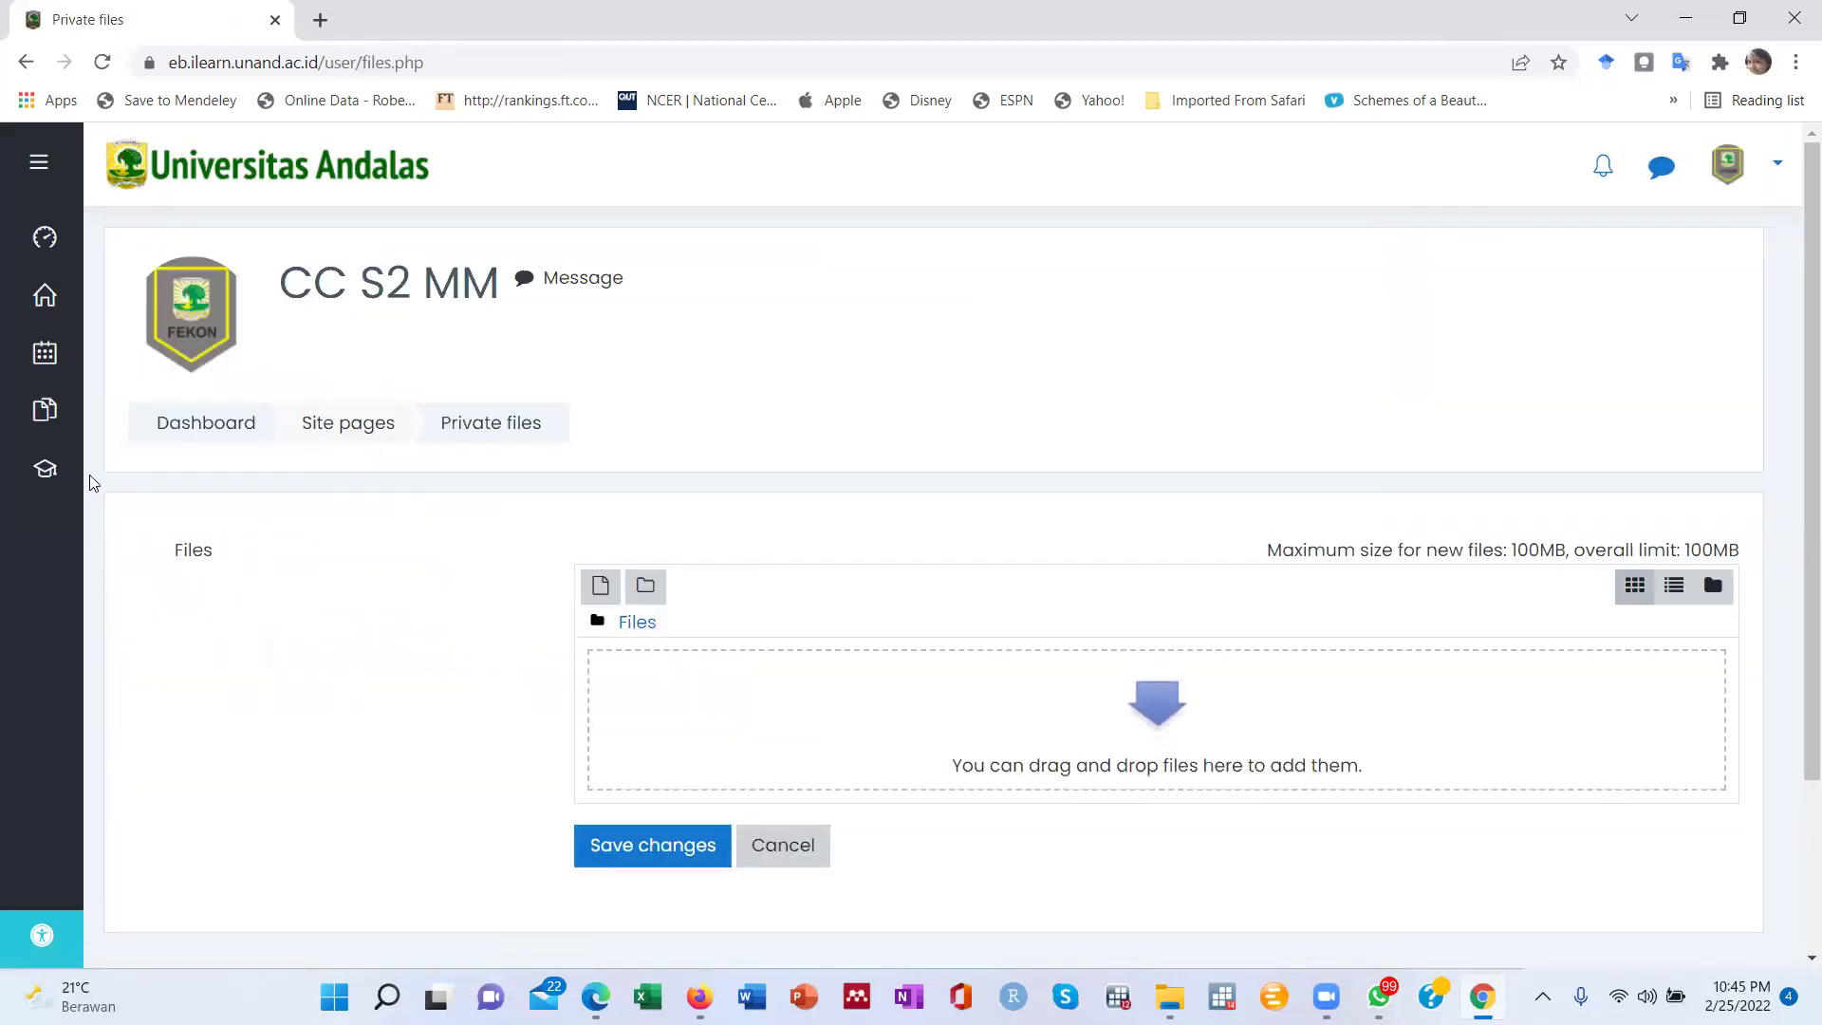
mouse_move(55, 474)
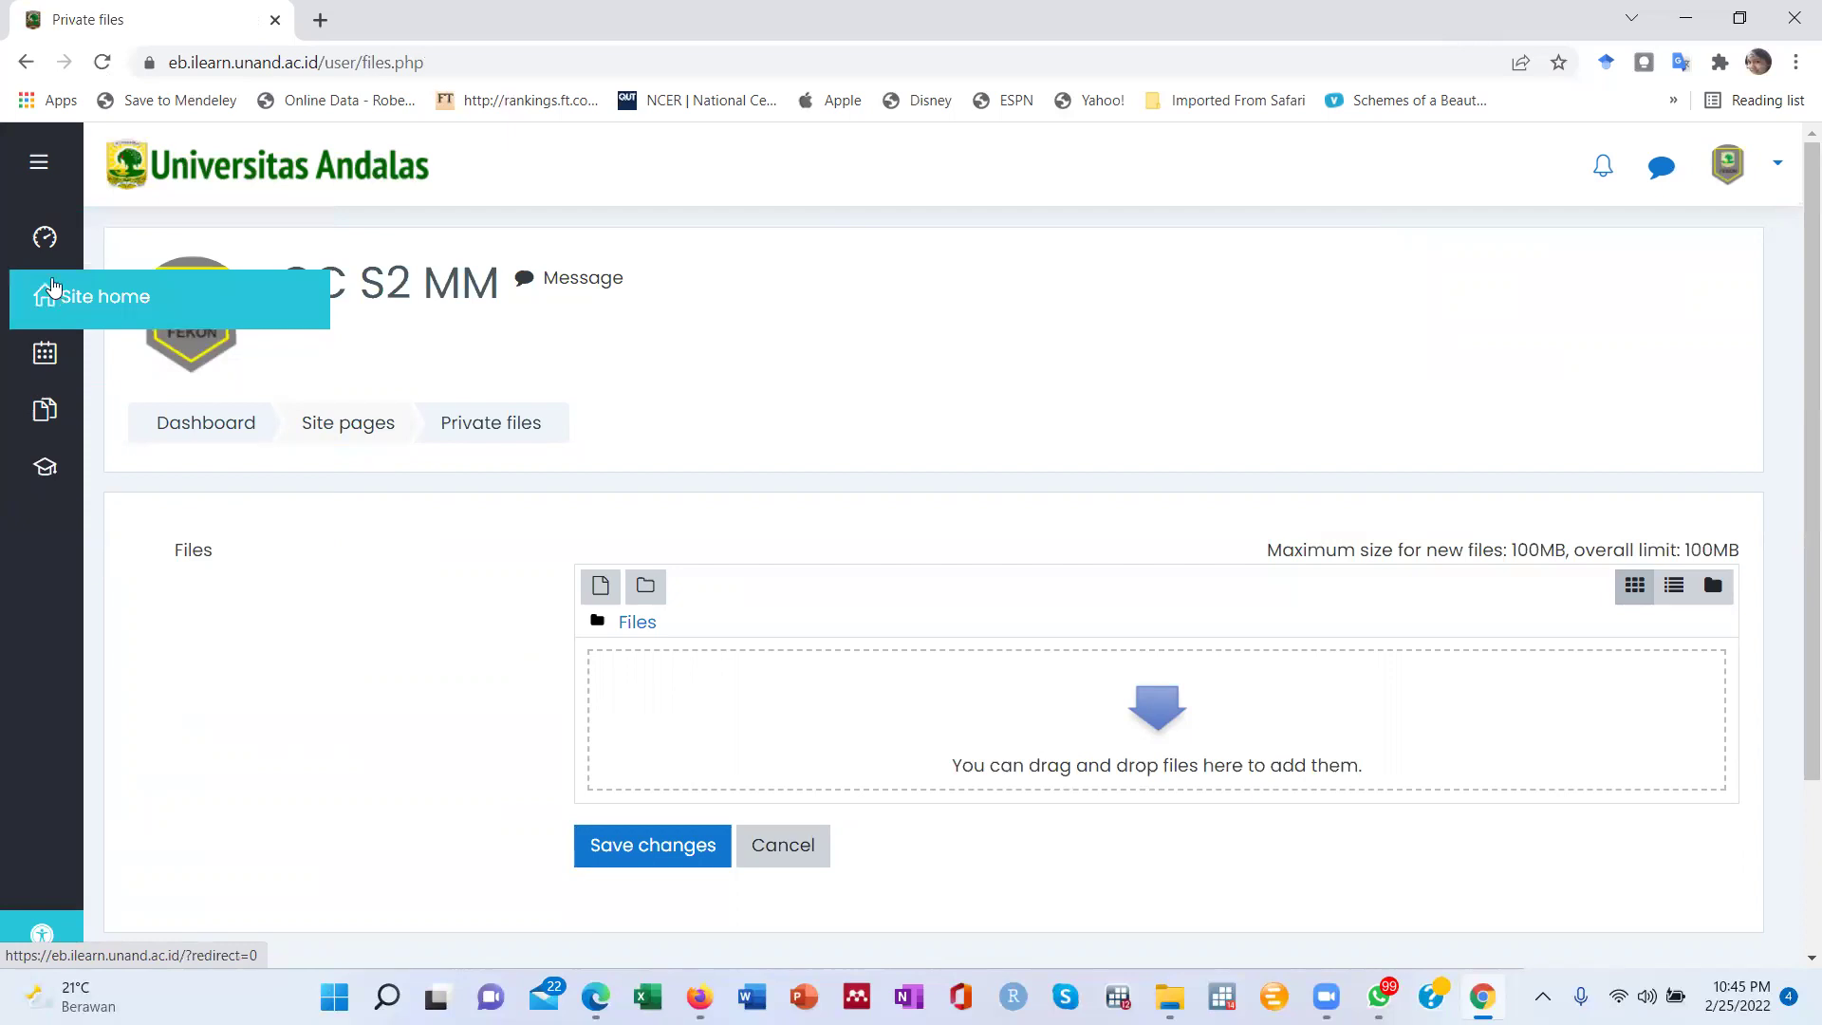
Return to the dashboard and open the Materi Pelatihan Joomla course from the recently accessed courses.
click(45, 241)
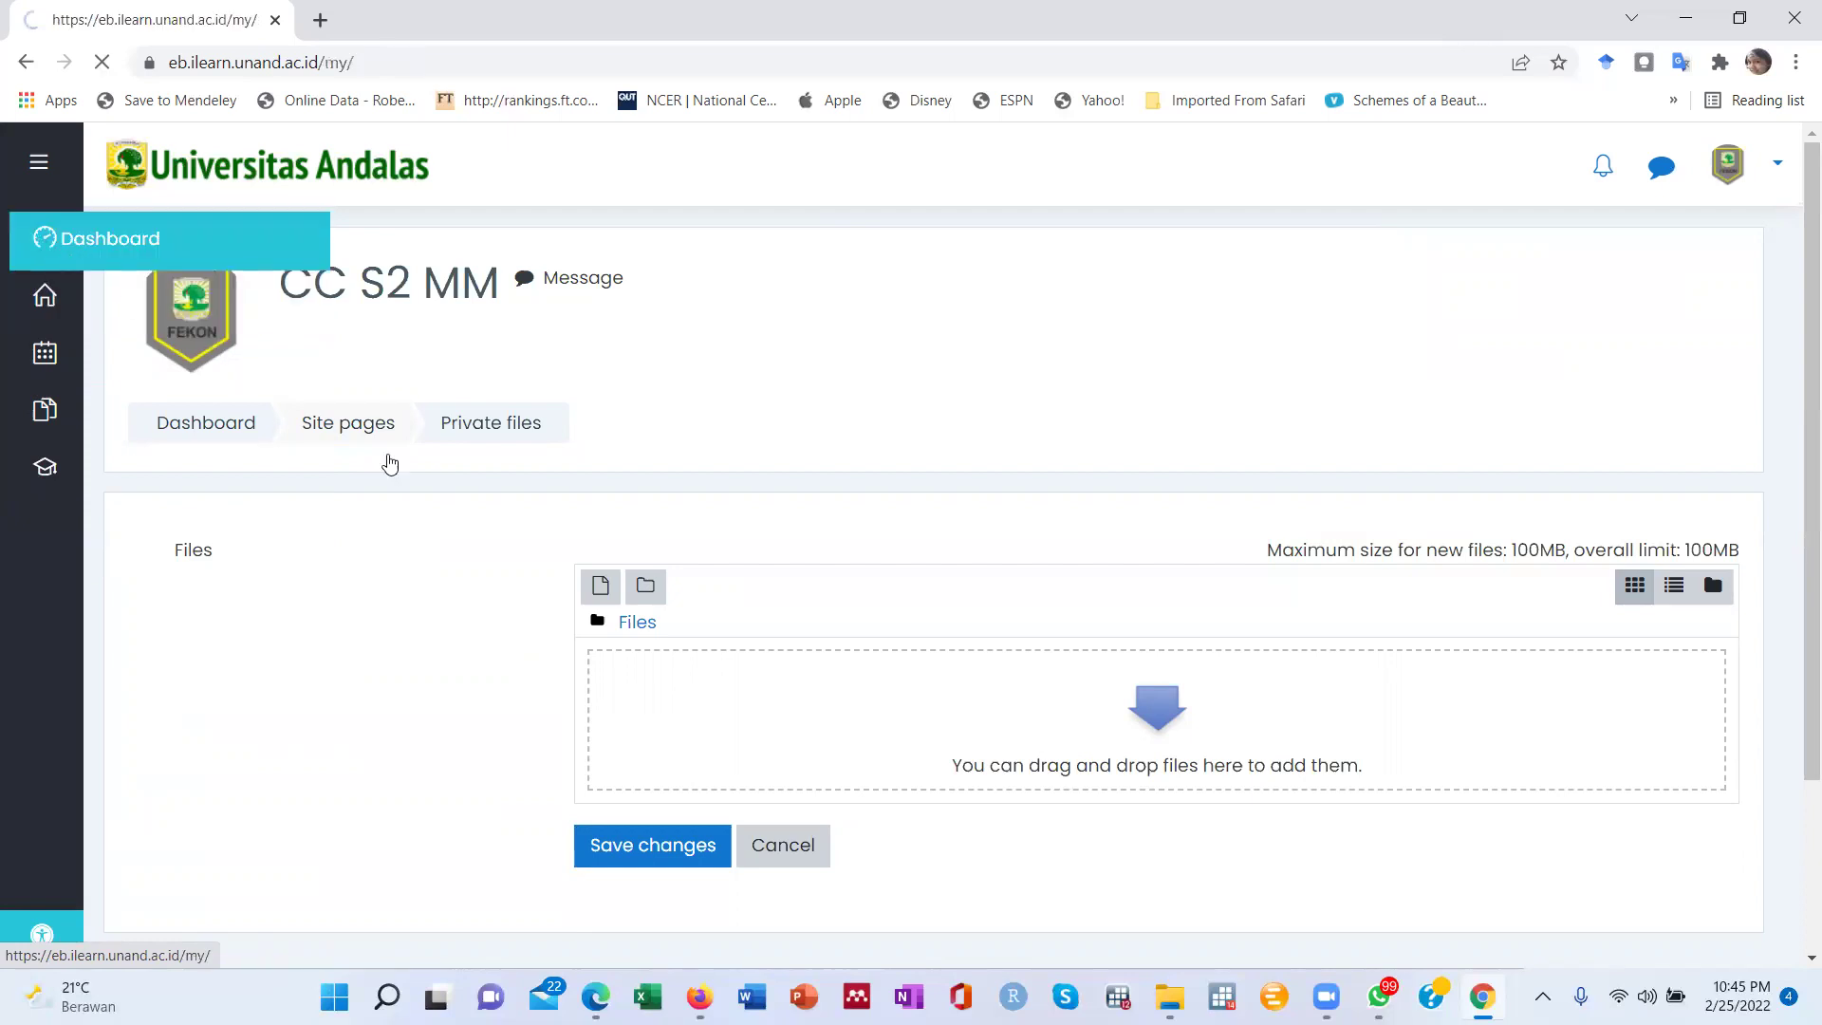
scroll(534, 527, down, 4)
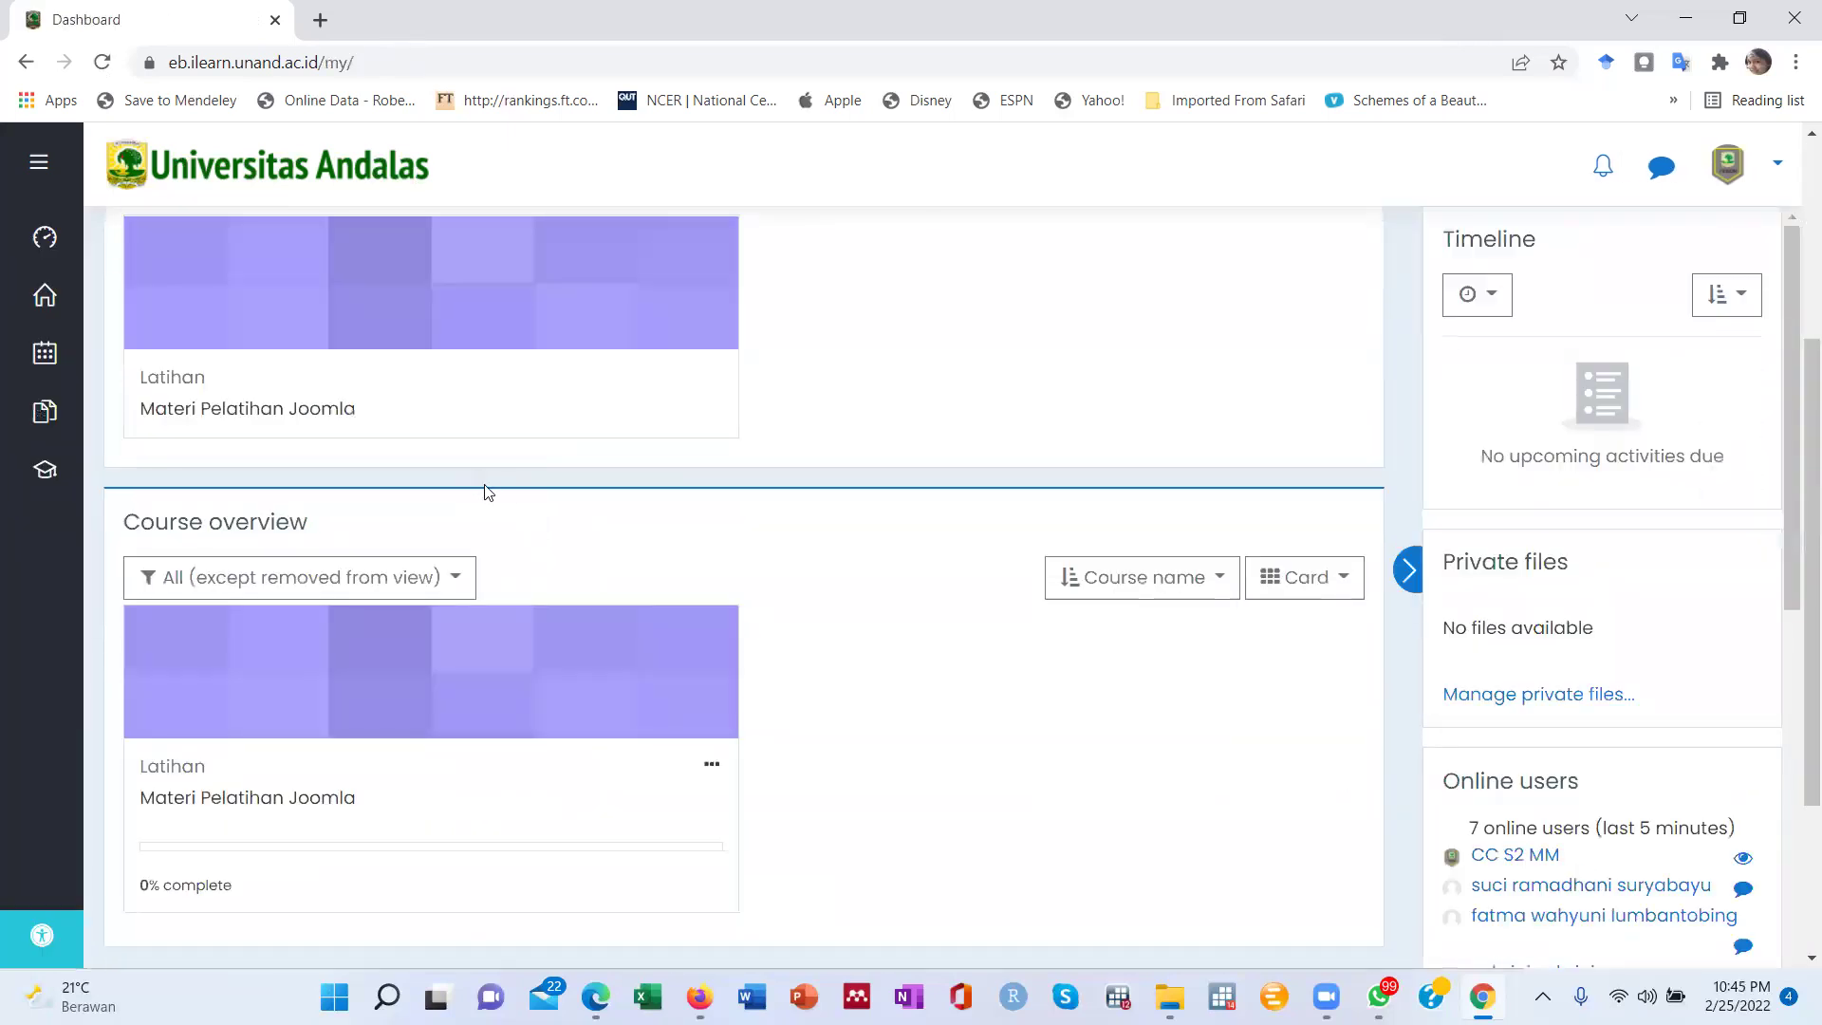
scroll(494, 497, up, 4)
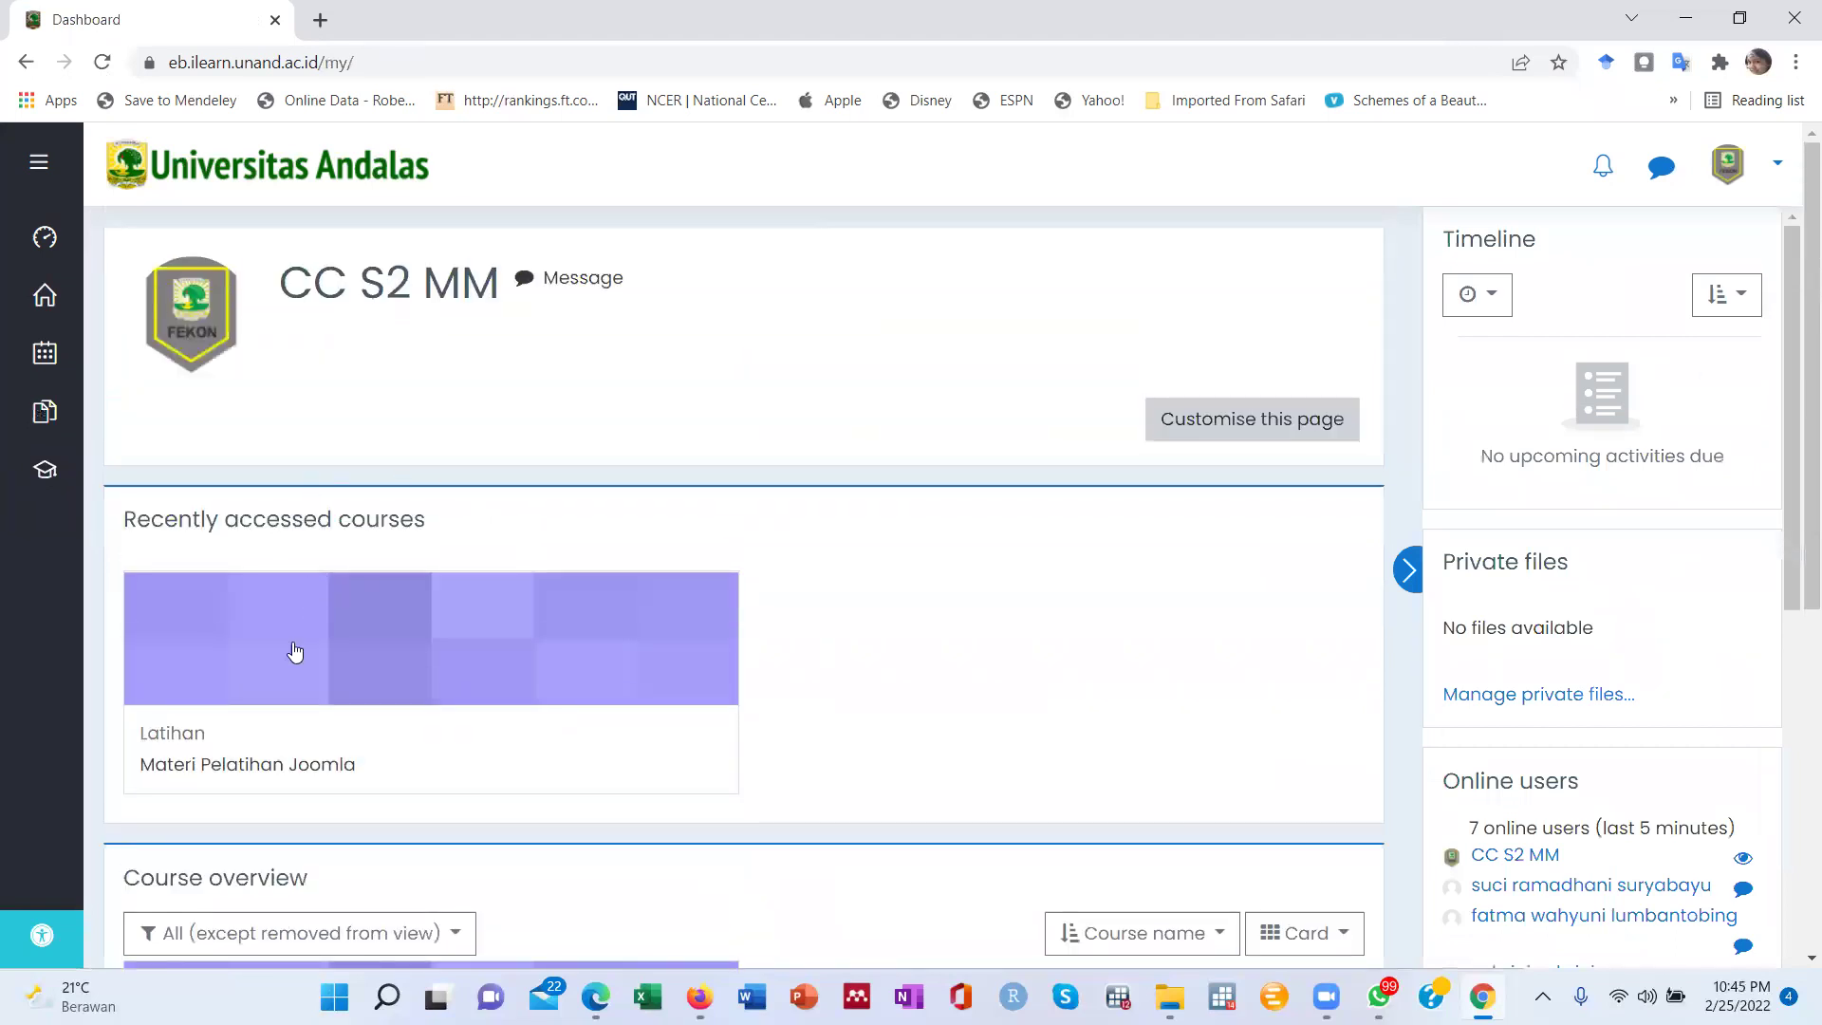
click(241, 765)
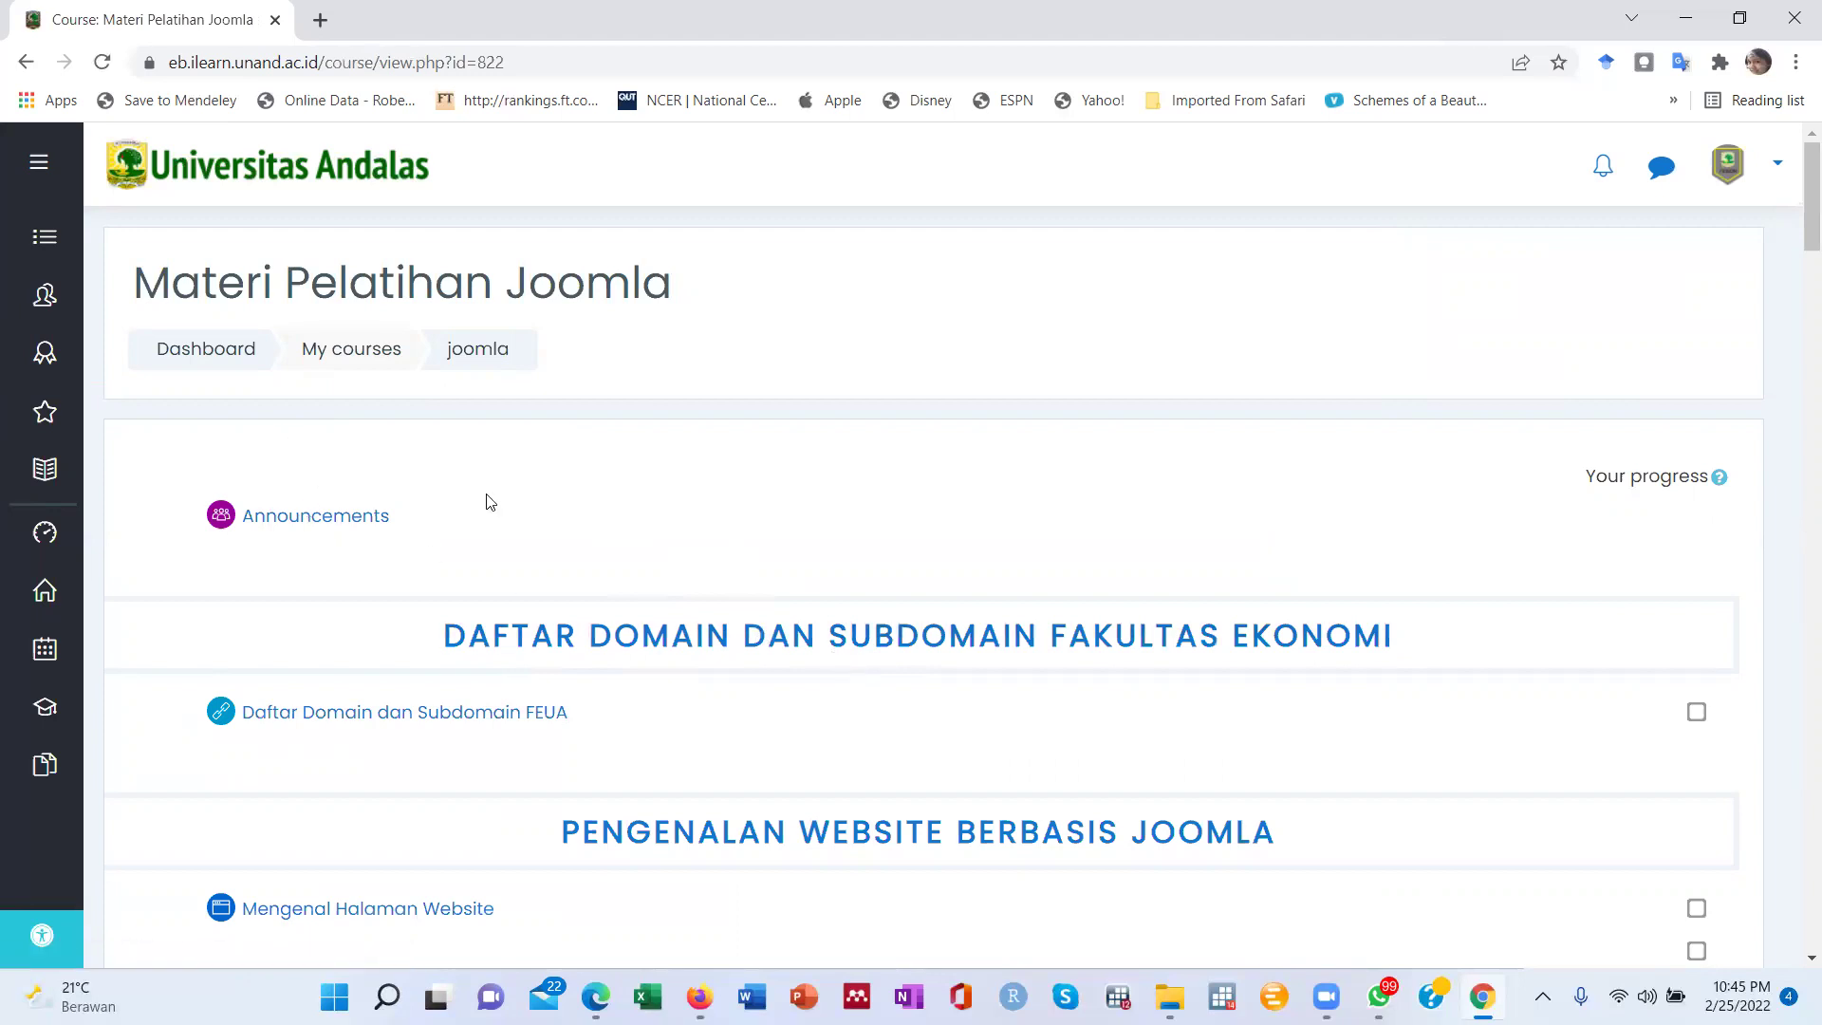
scroll(744, 736, down, 2)
scroll(748, 663, up, 2)
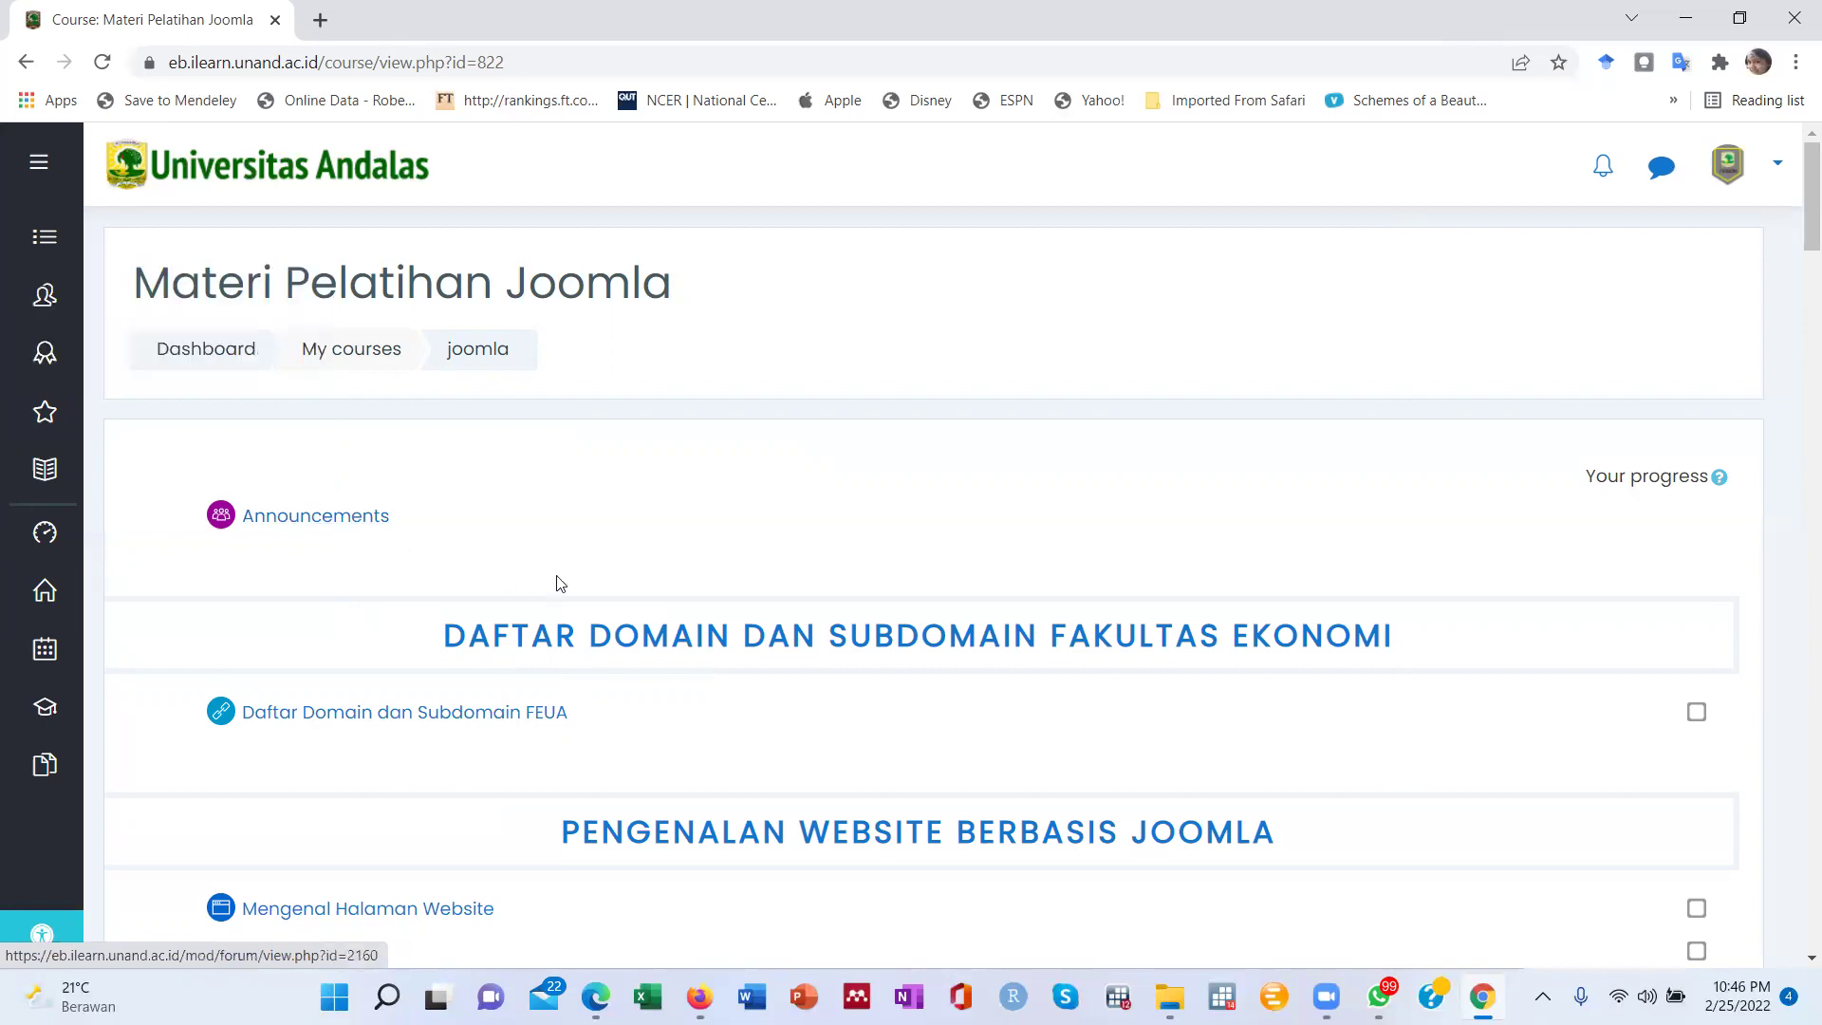
Play the Halaman Administrator video under Pengenalan Website Berbasis Joomla briefly, pause it, and look through the rest of the course page.
scroll(583, 564, down, 3)
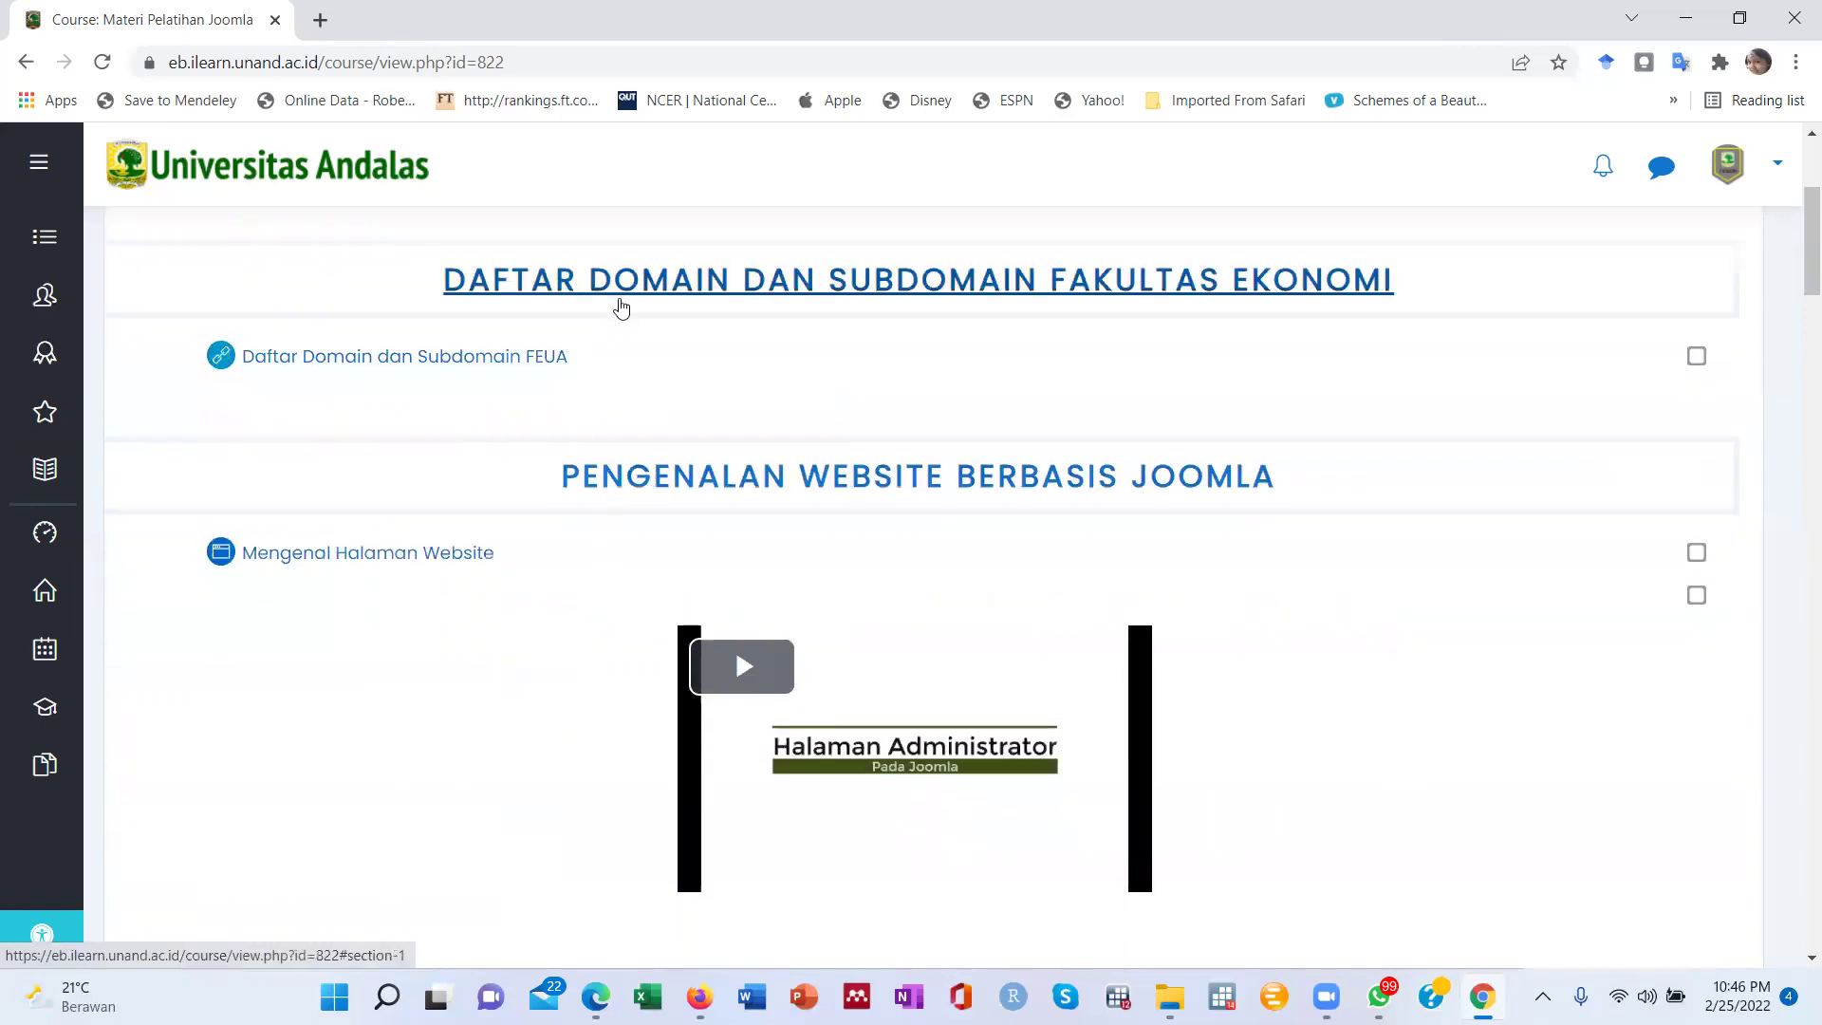
scroll(744, 603, down, 2)
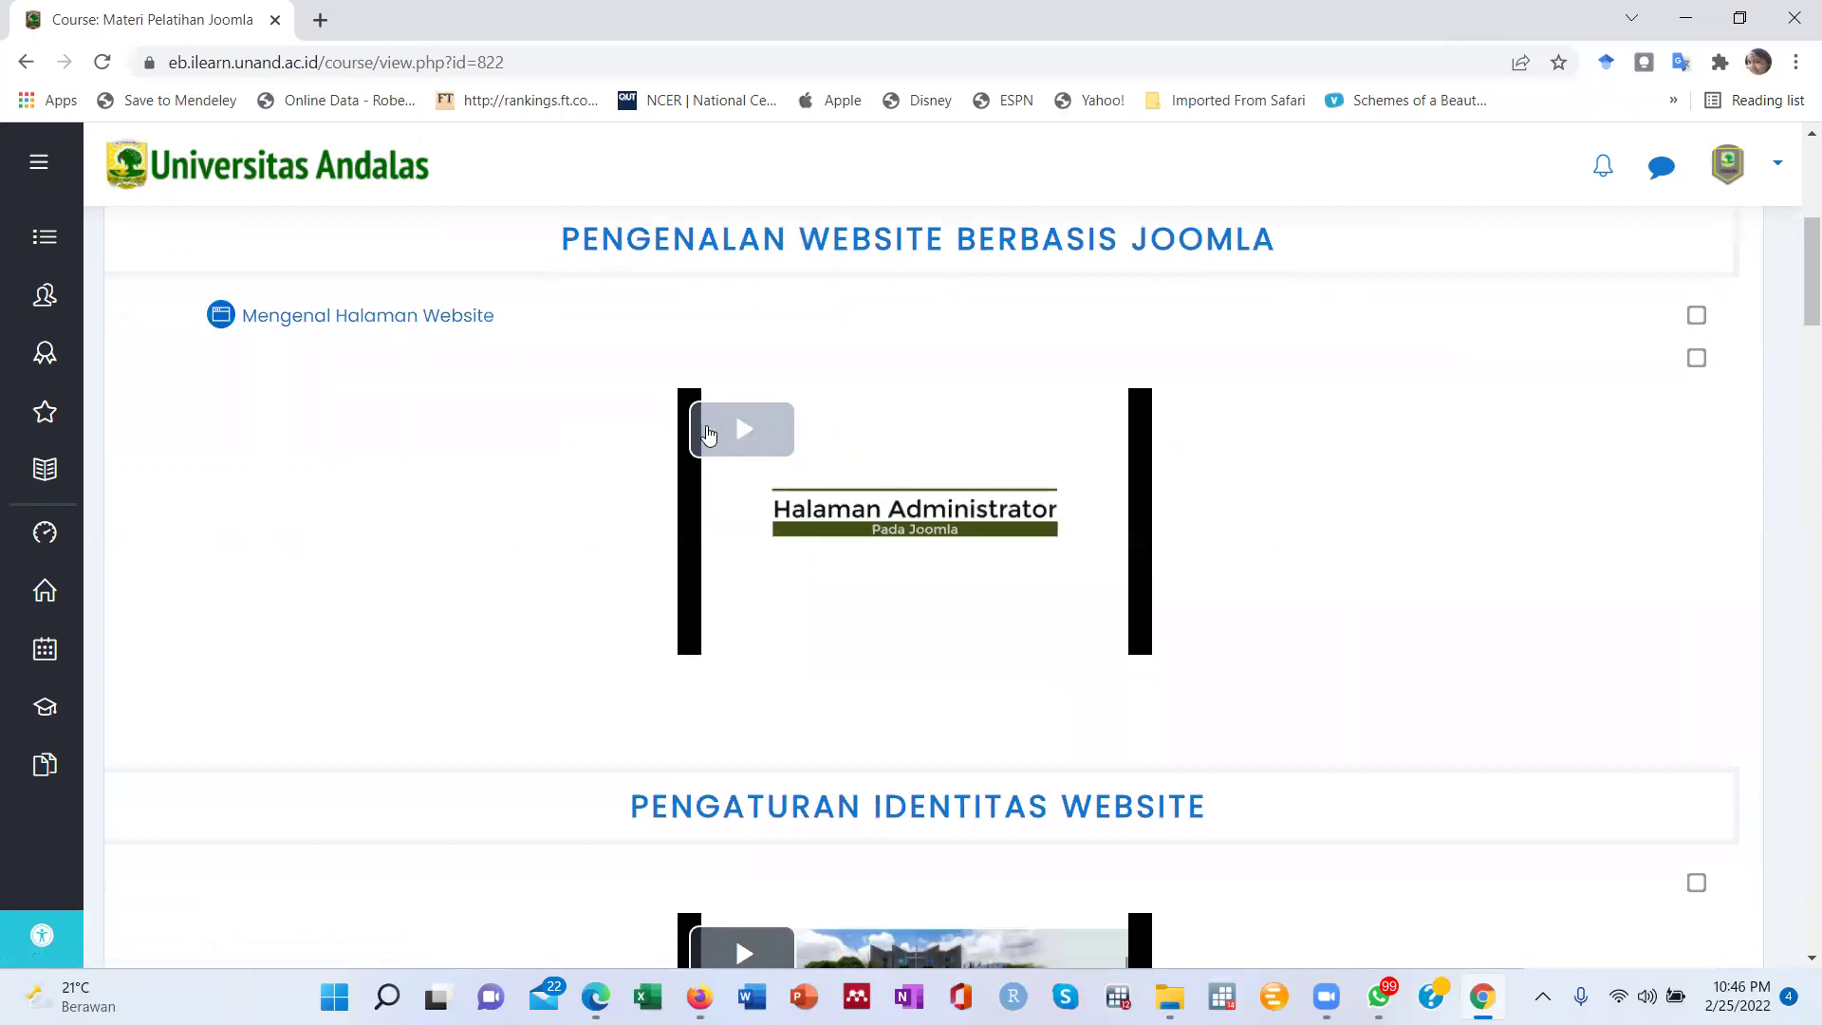
click(744, 438)
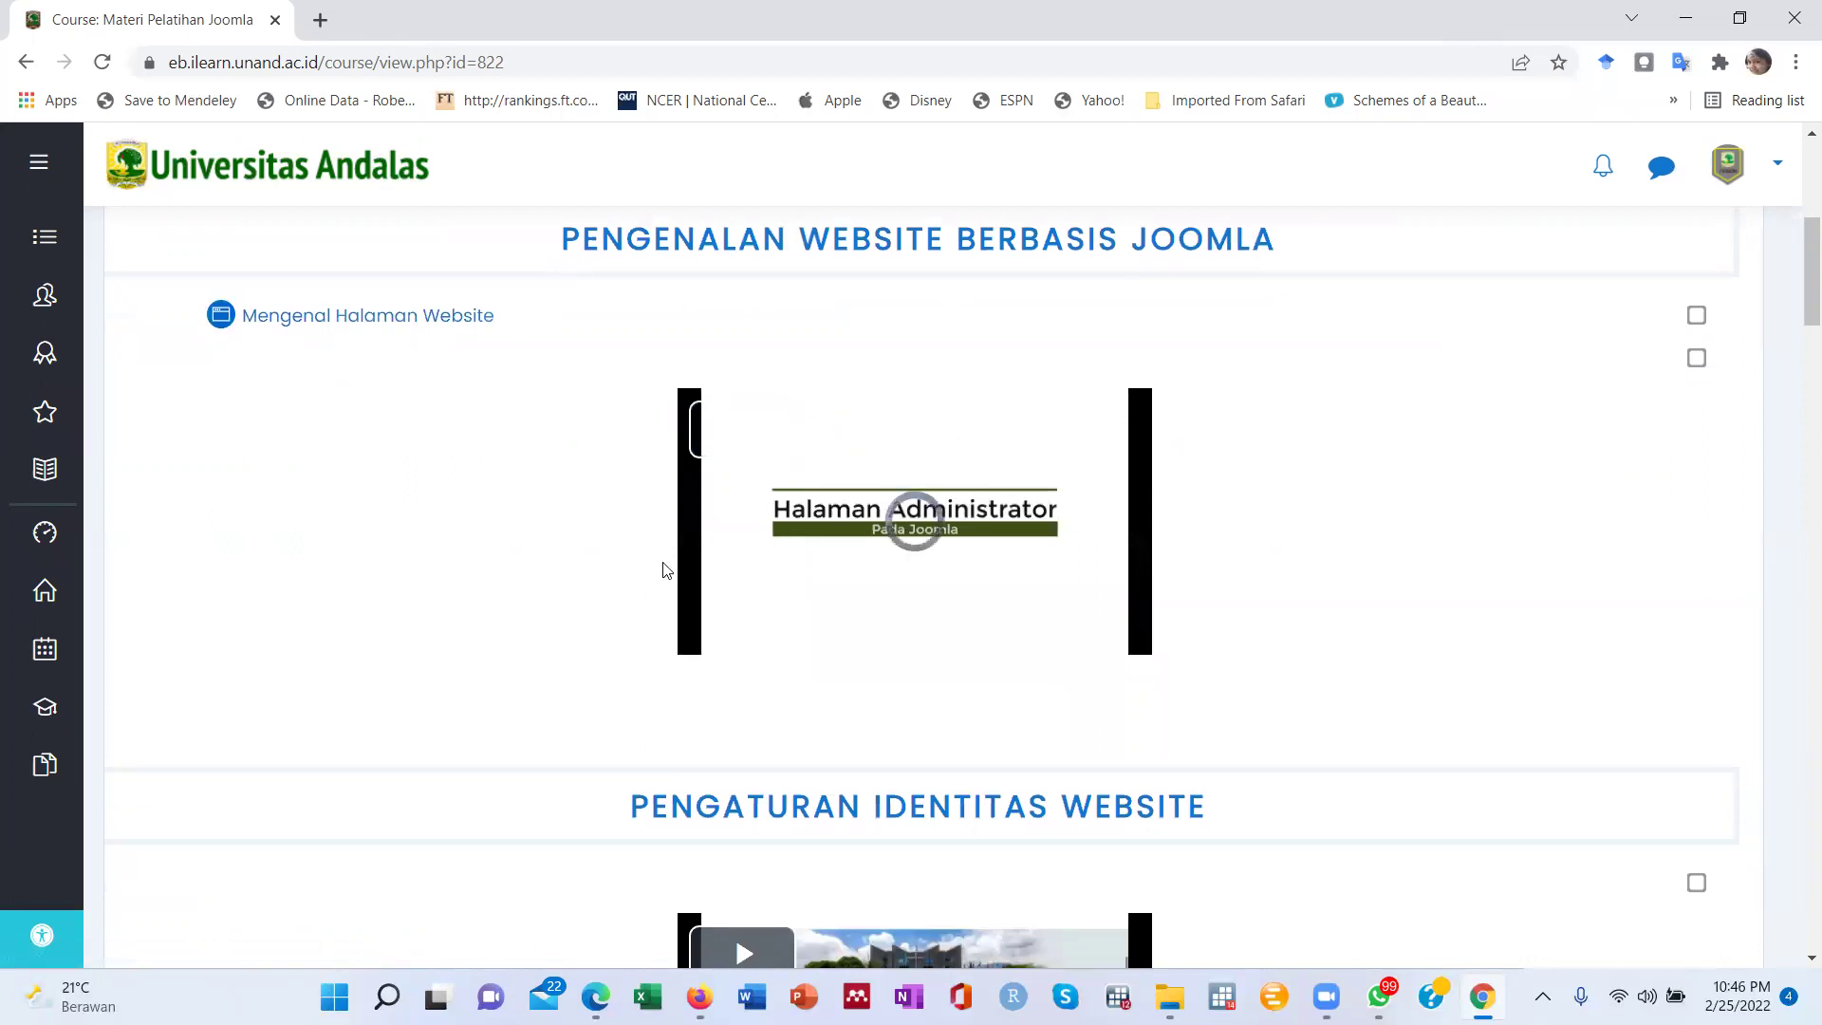
scroll(627, 621, down, 1)
scroll(627, 622, down, 2)
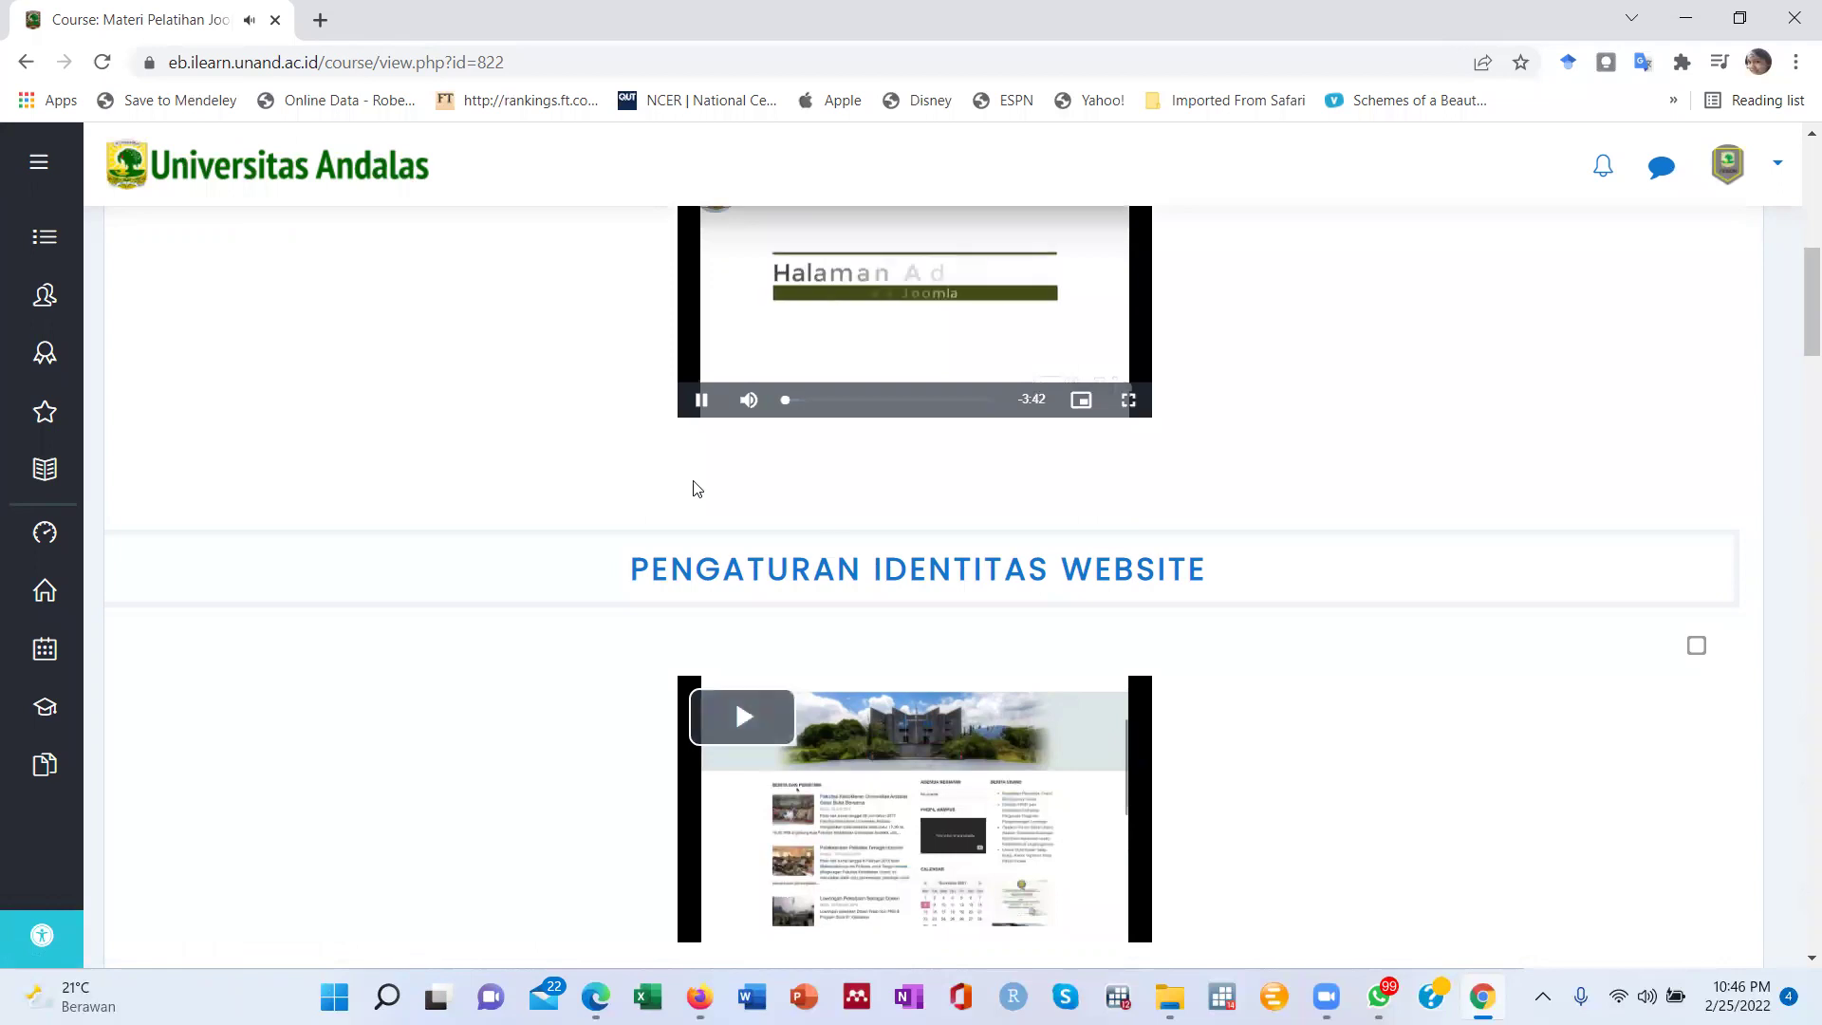
scroll(691, 570, up, 4)
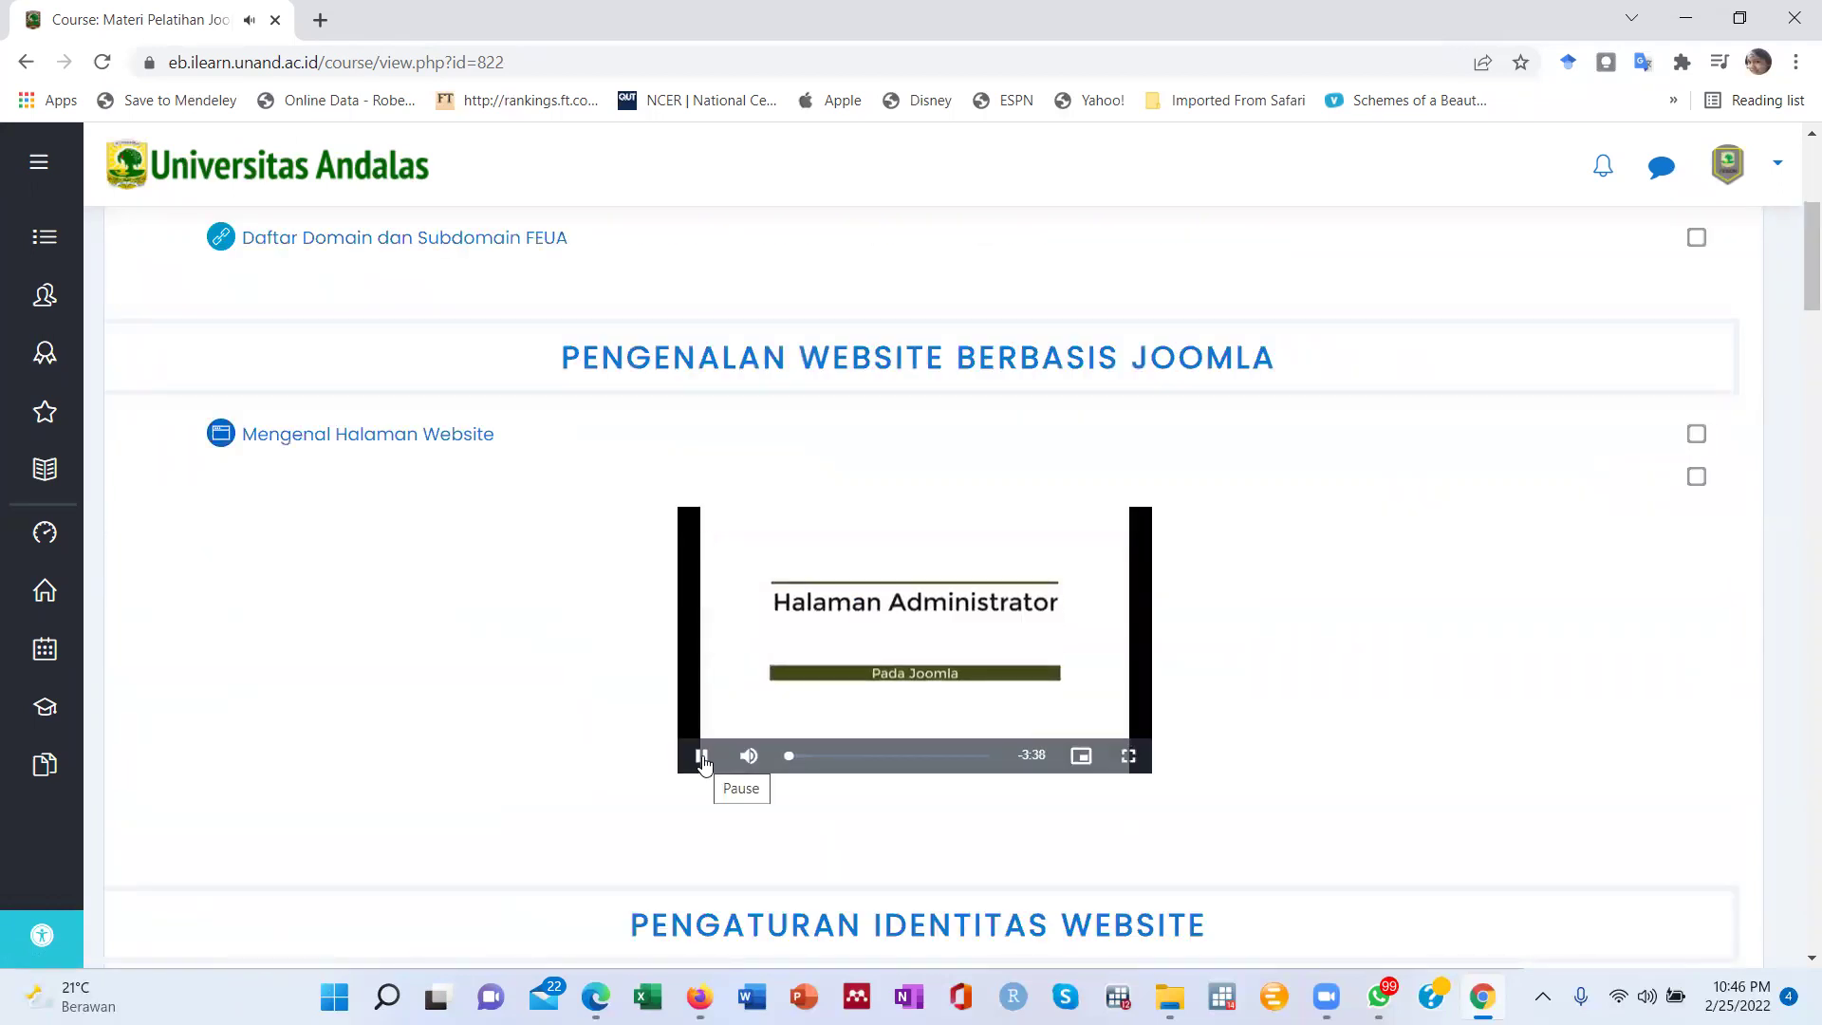
click(702, 757)
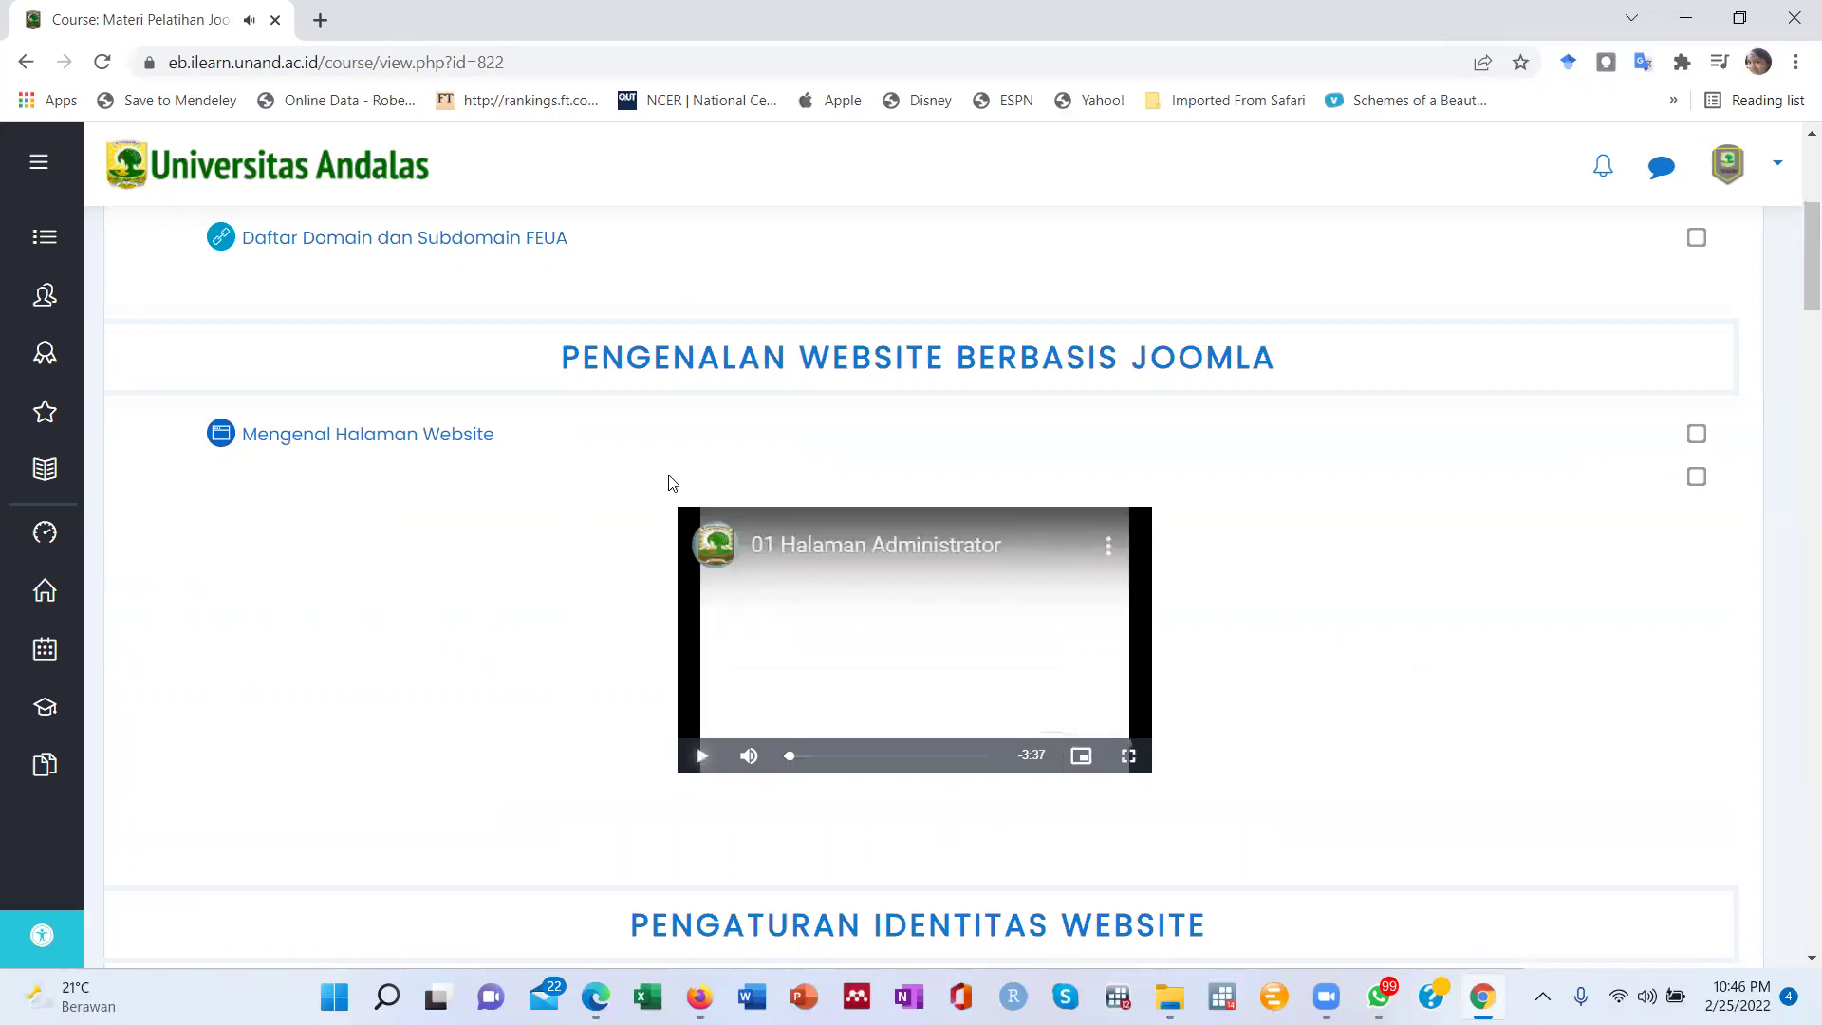
scroll(636, 393, down, 8)
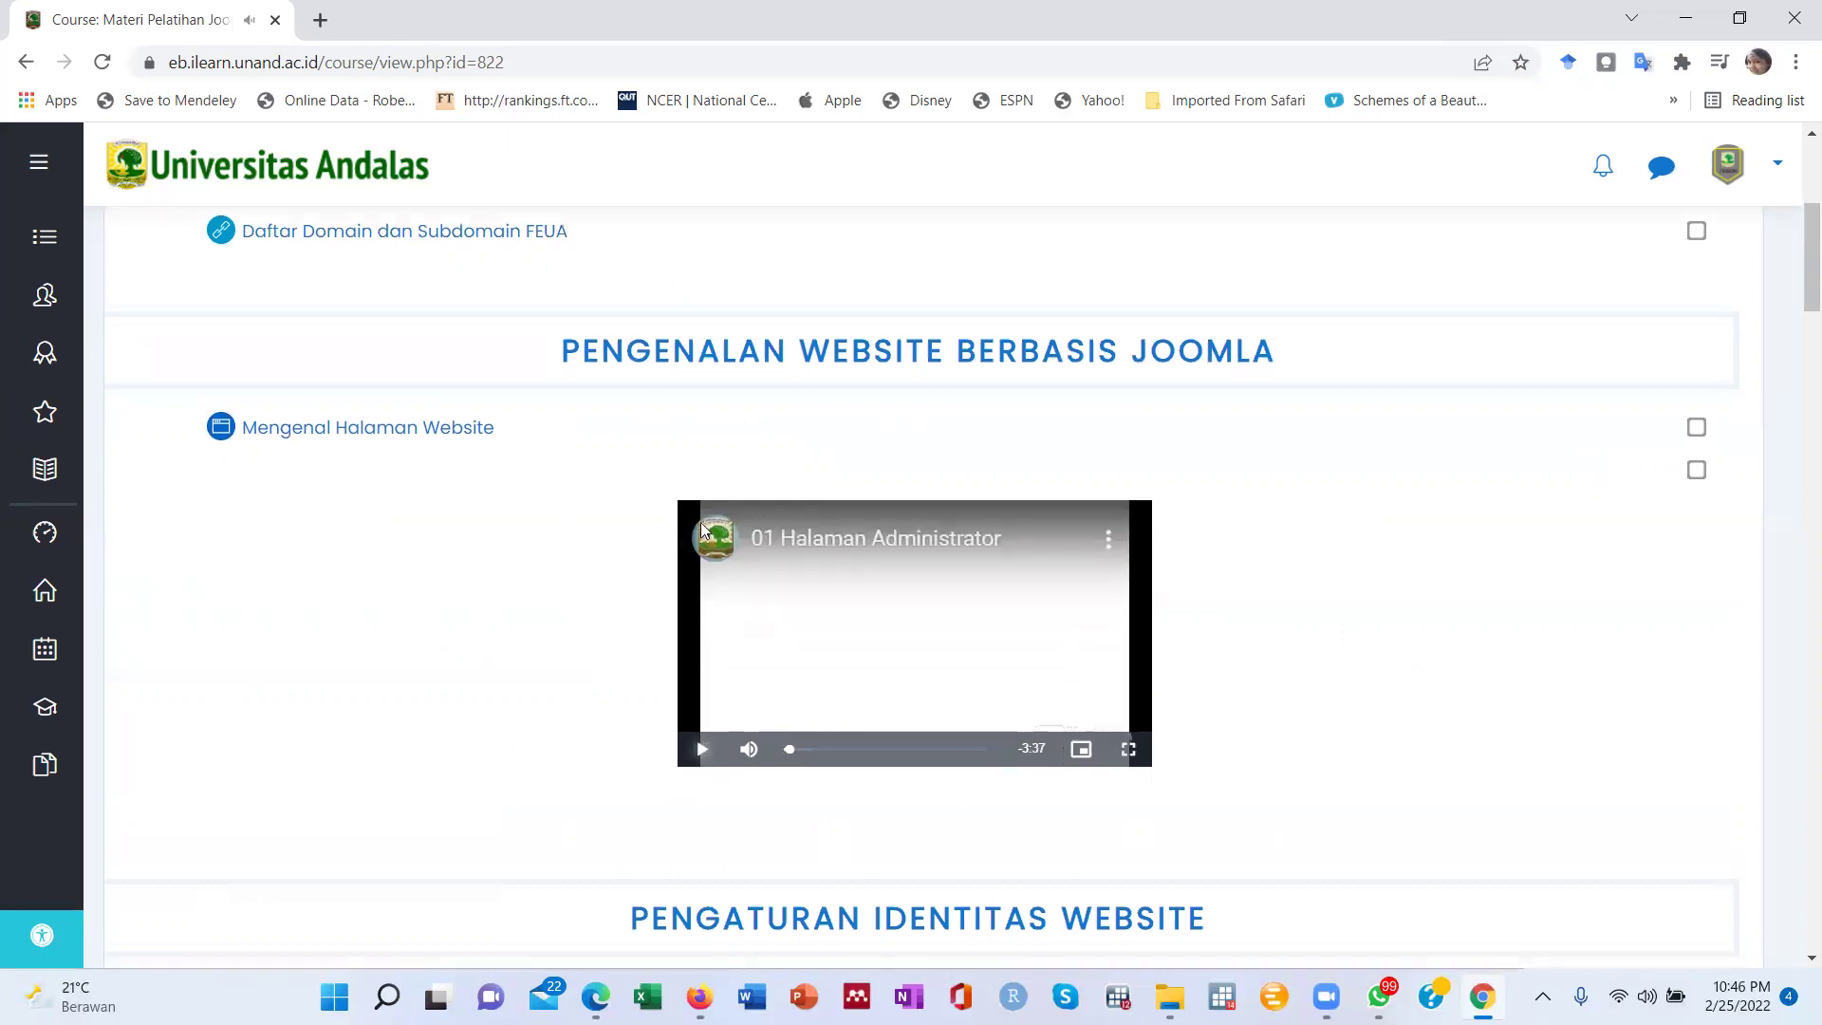
scroll(633, 545, up, 15)
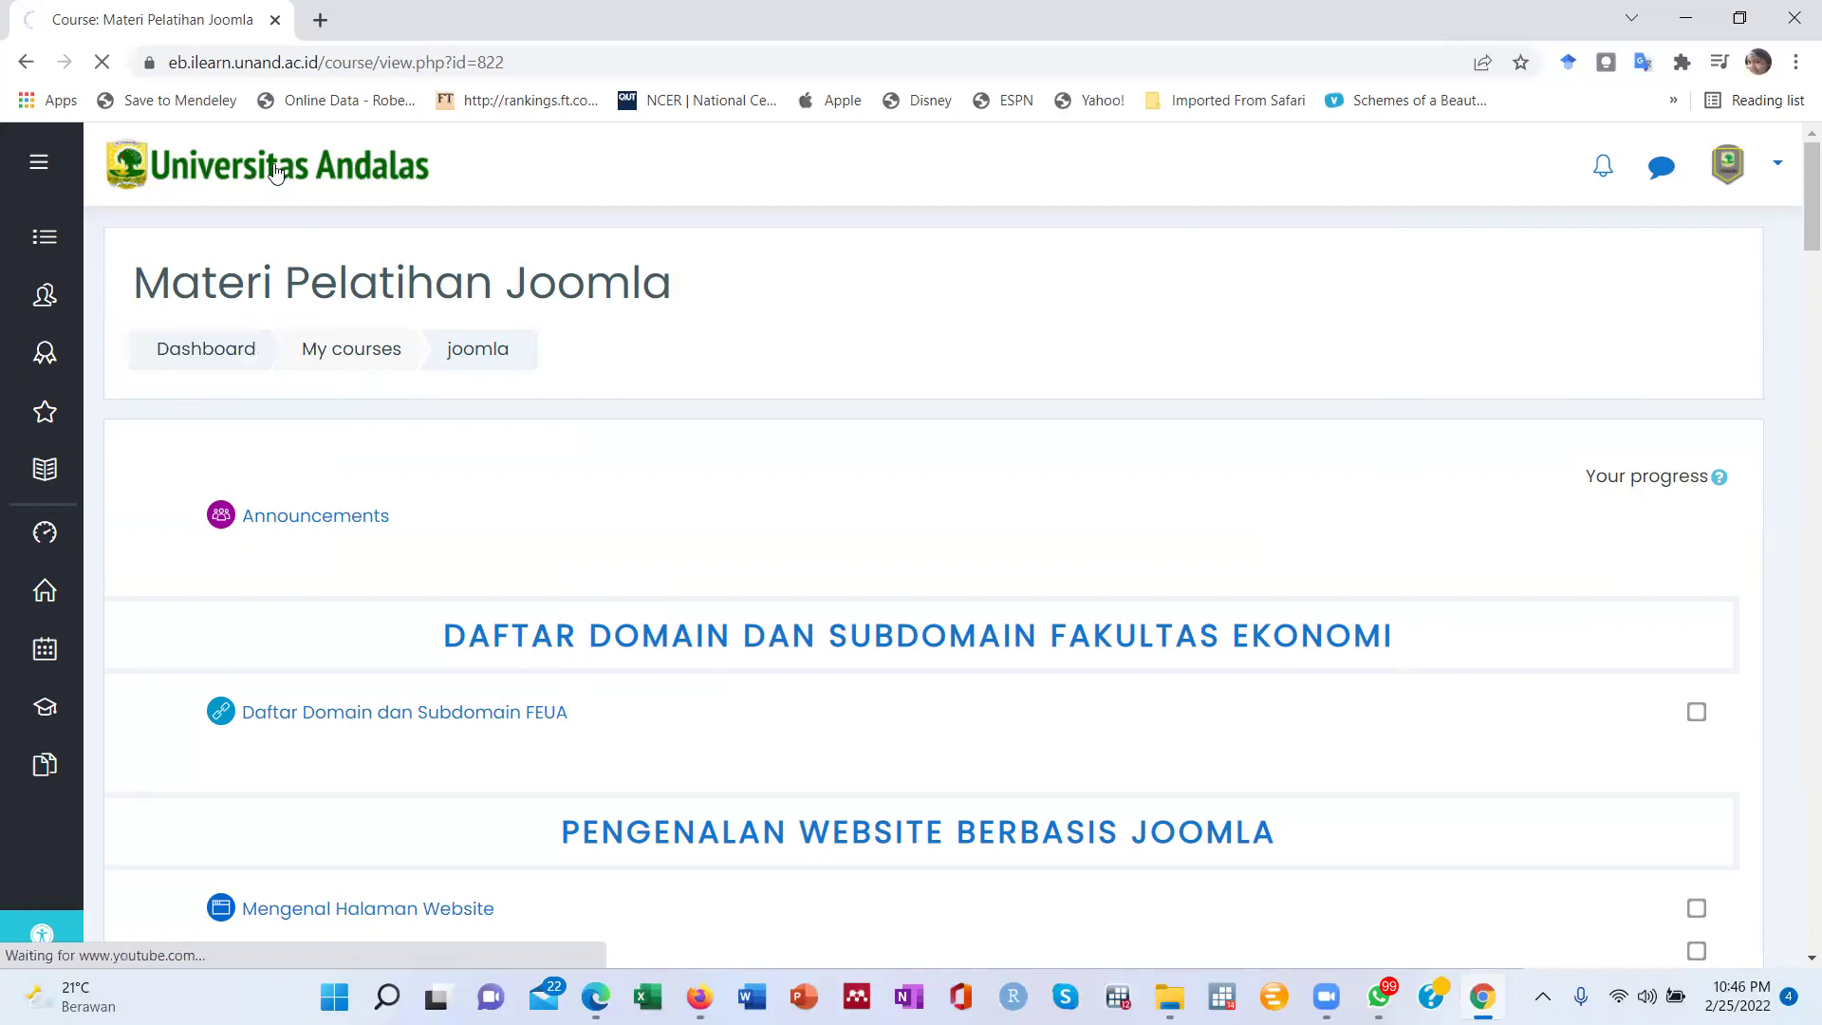
Go back to the dashboard and show the available options for Materi Pelatihan Joomla in the course overview.
scroll(429, 667, down, 5)
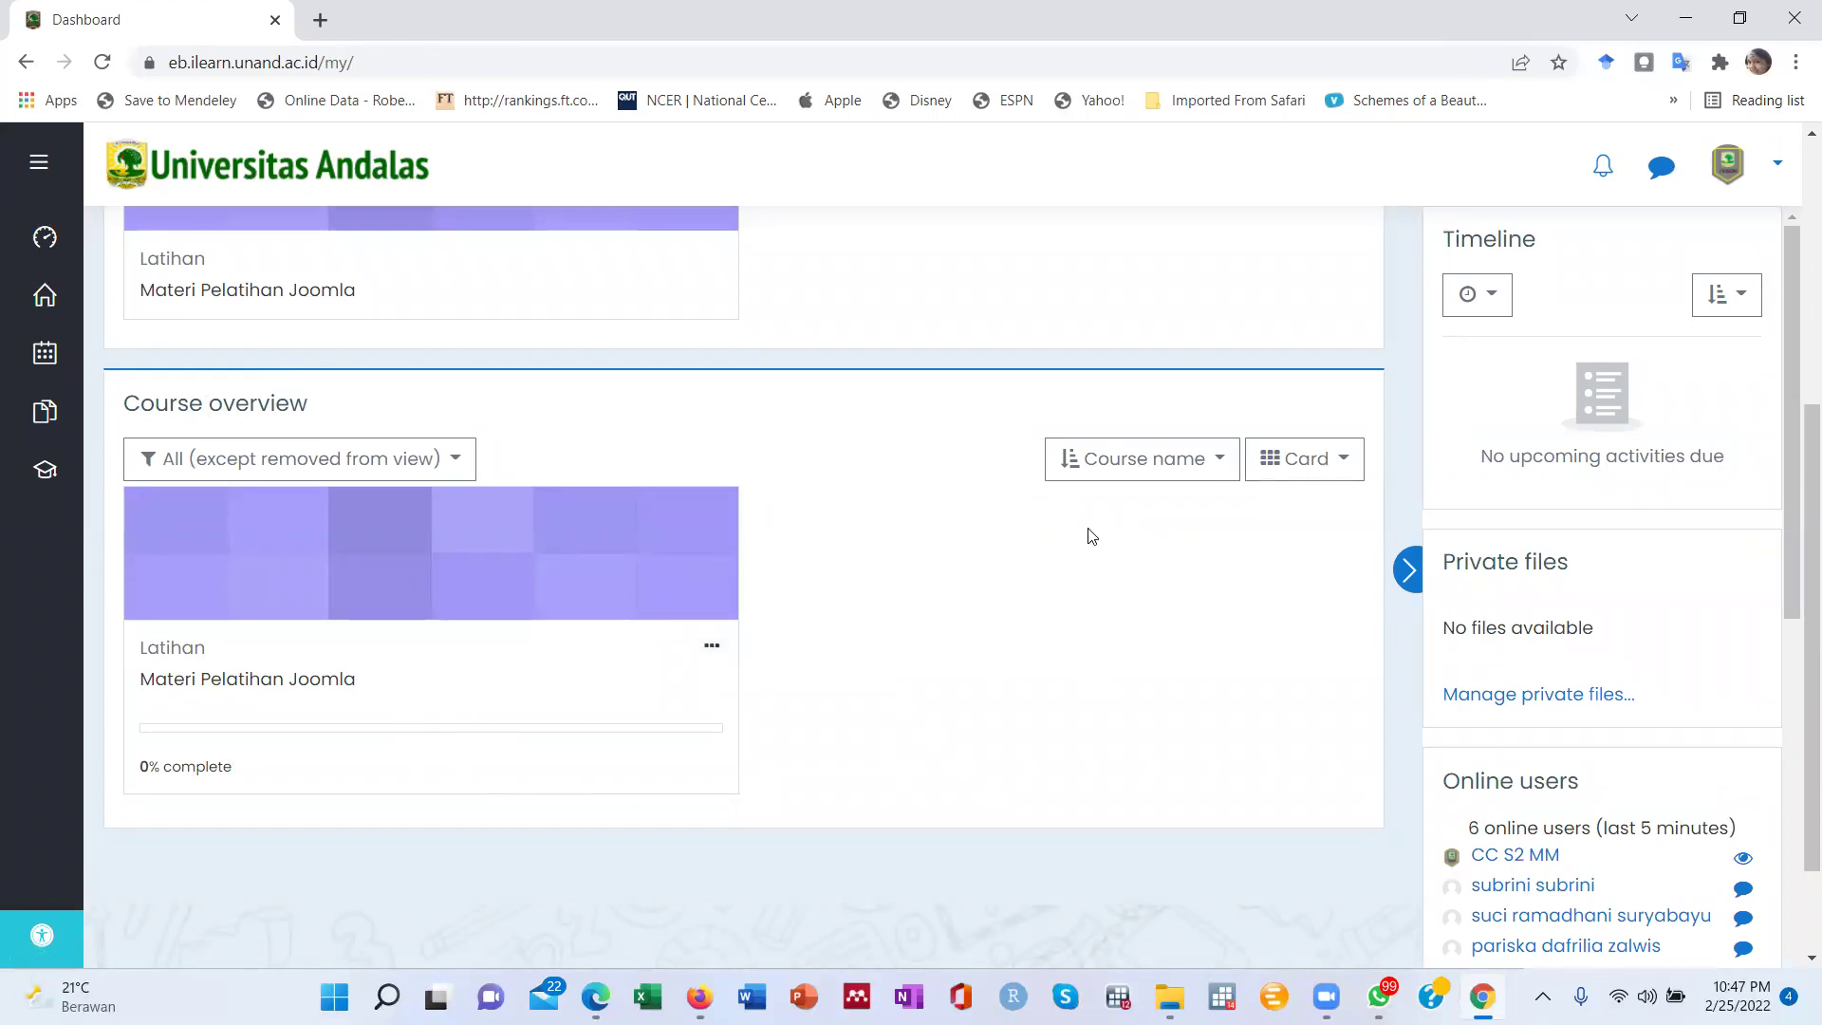
click(710, 649)
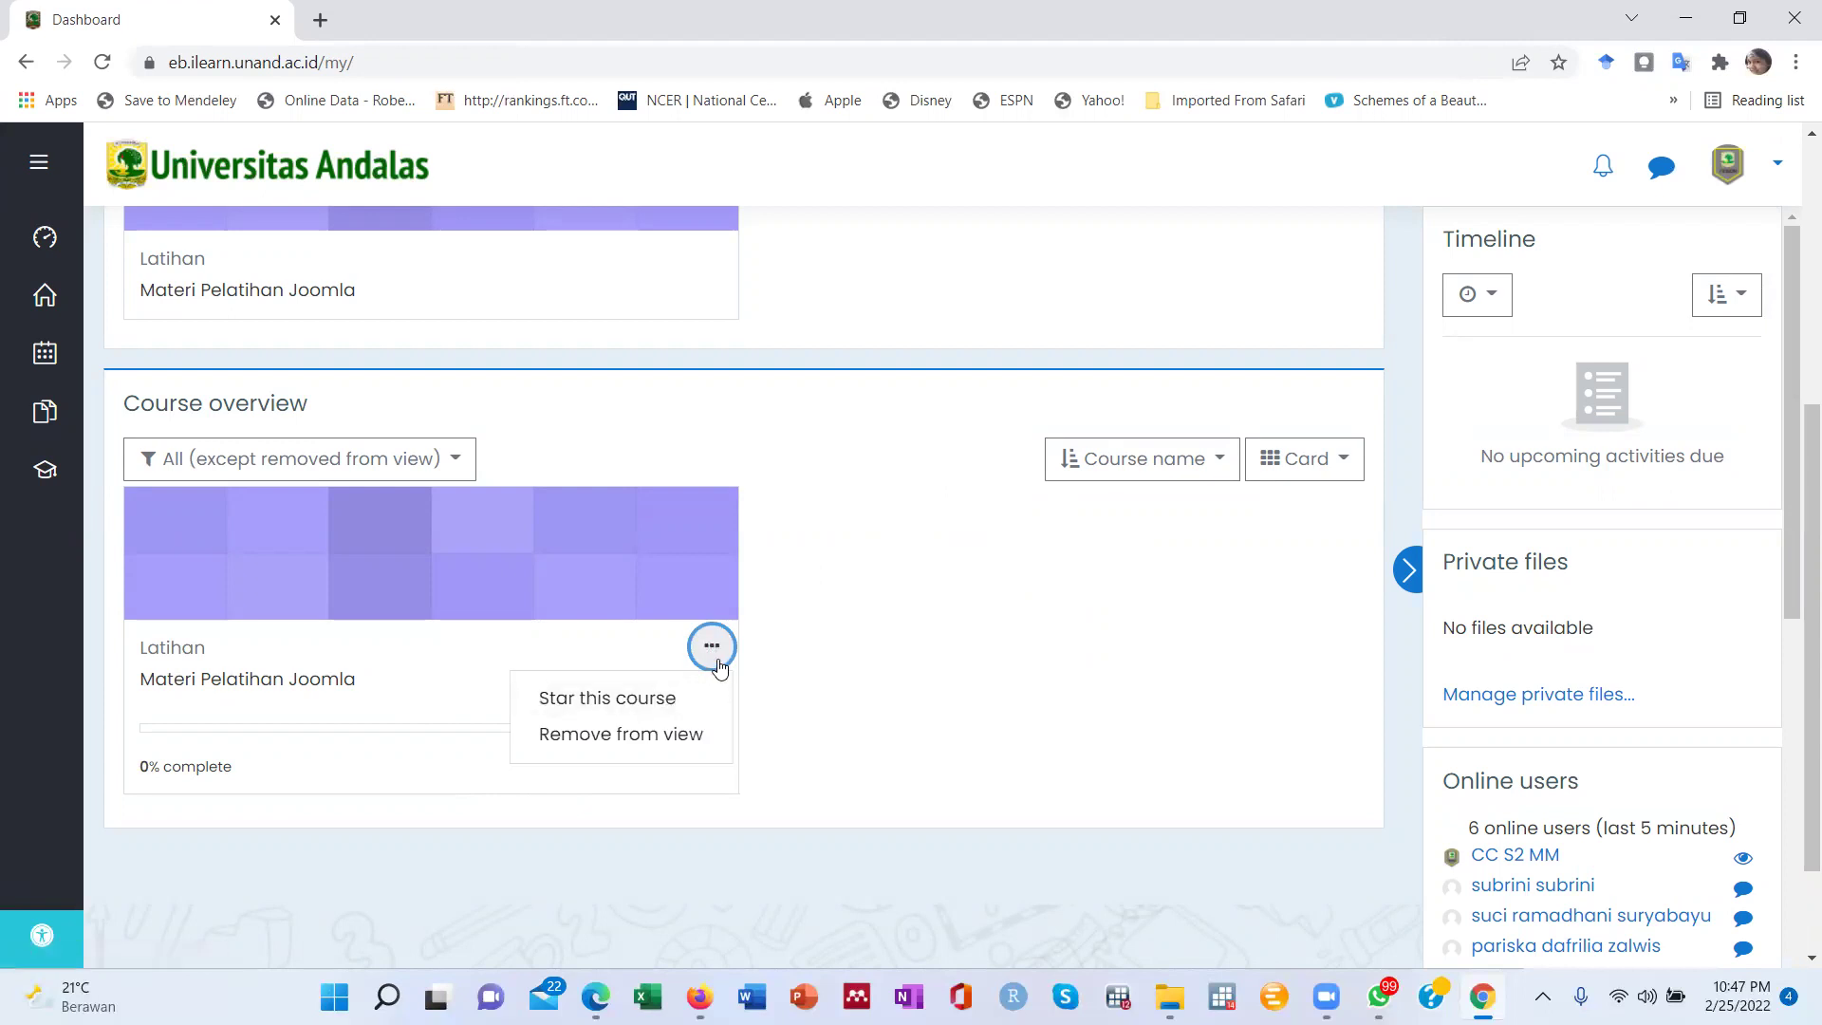
scroll(947, 577, up, 5)
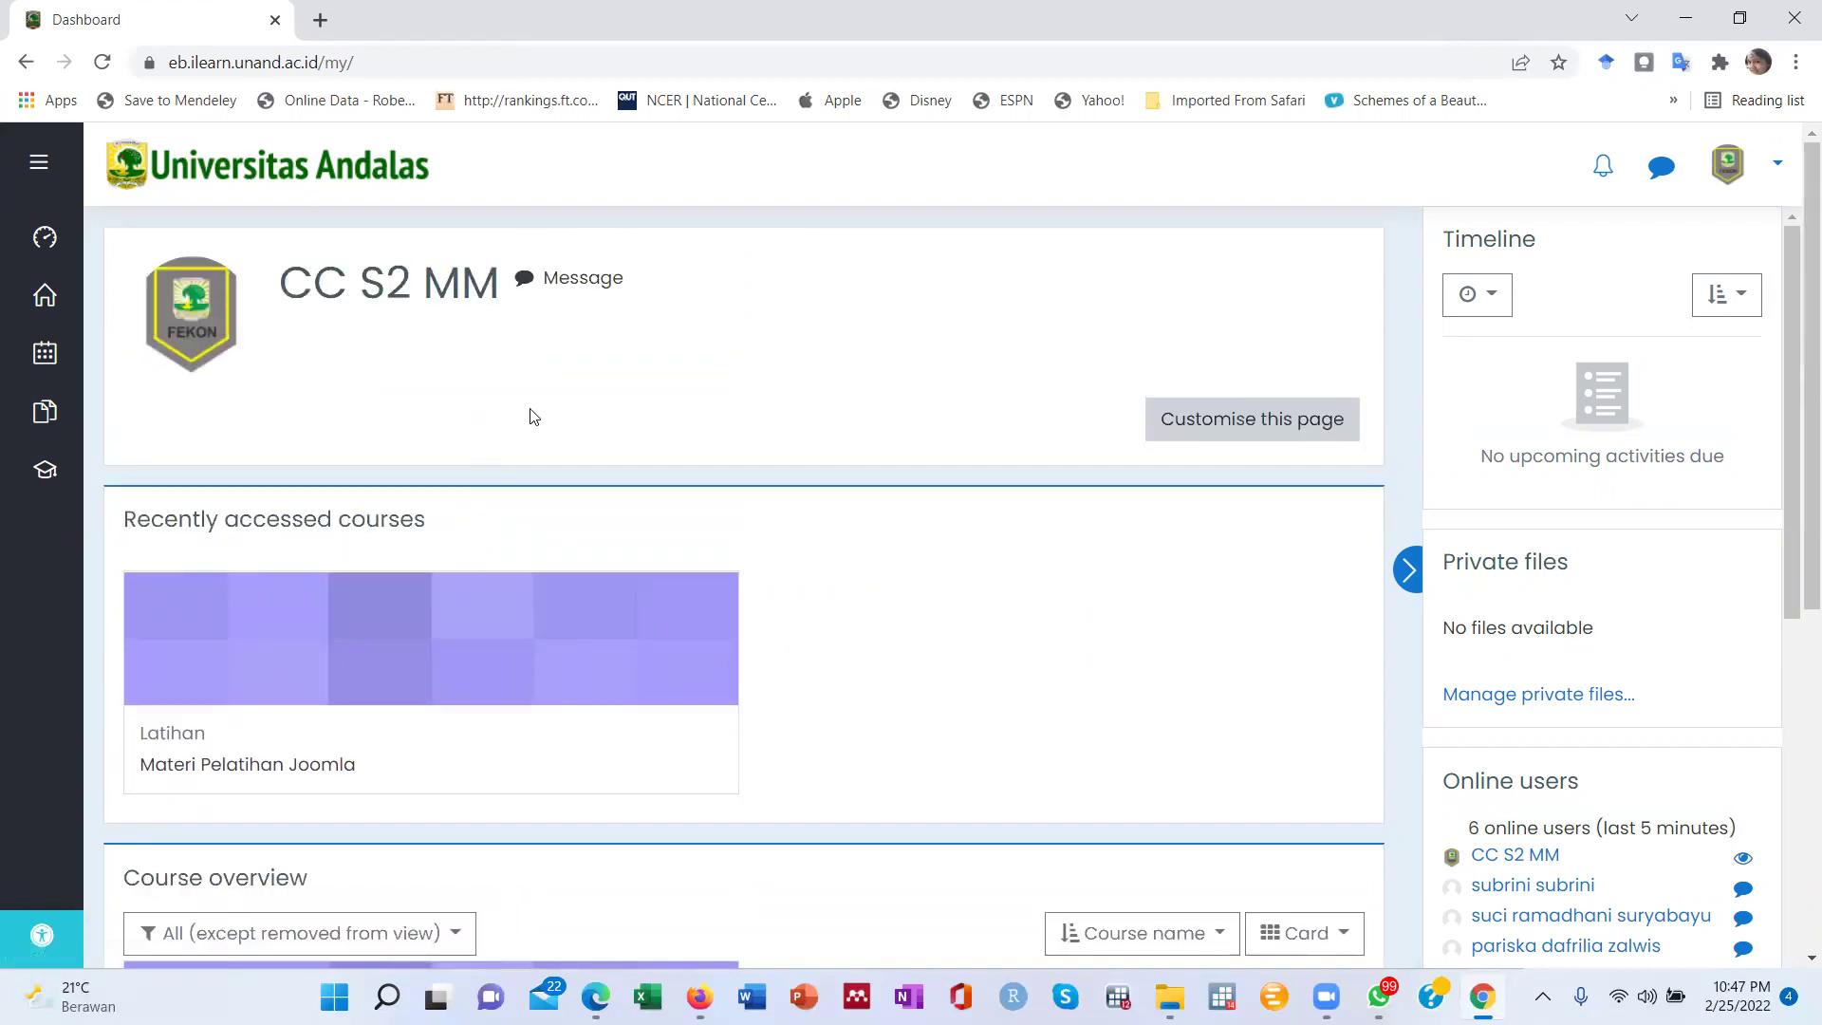
Log out of the current account and log back in through the Universitas Andalas eMail option.
click(1775, 169)
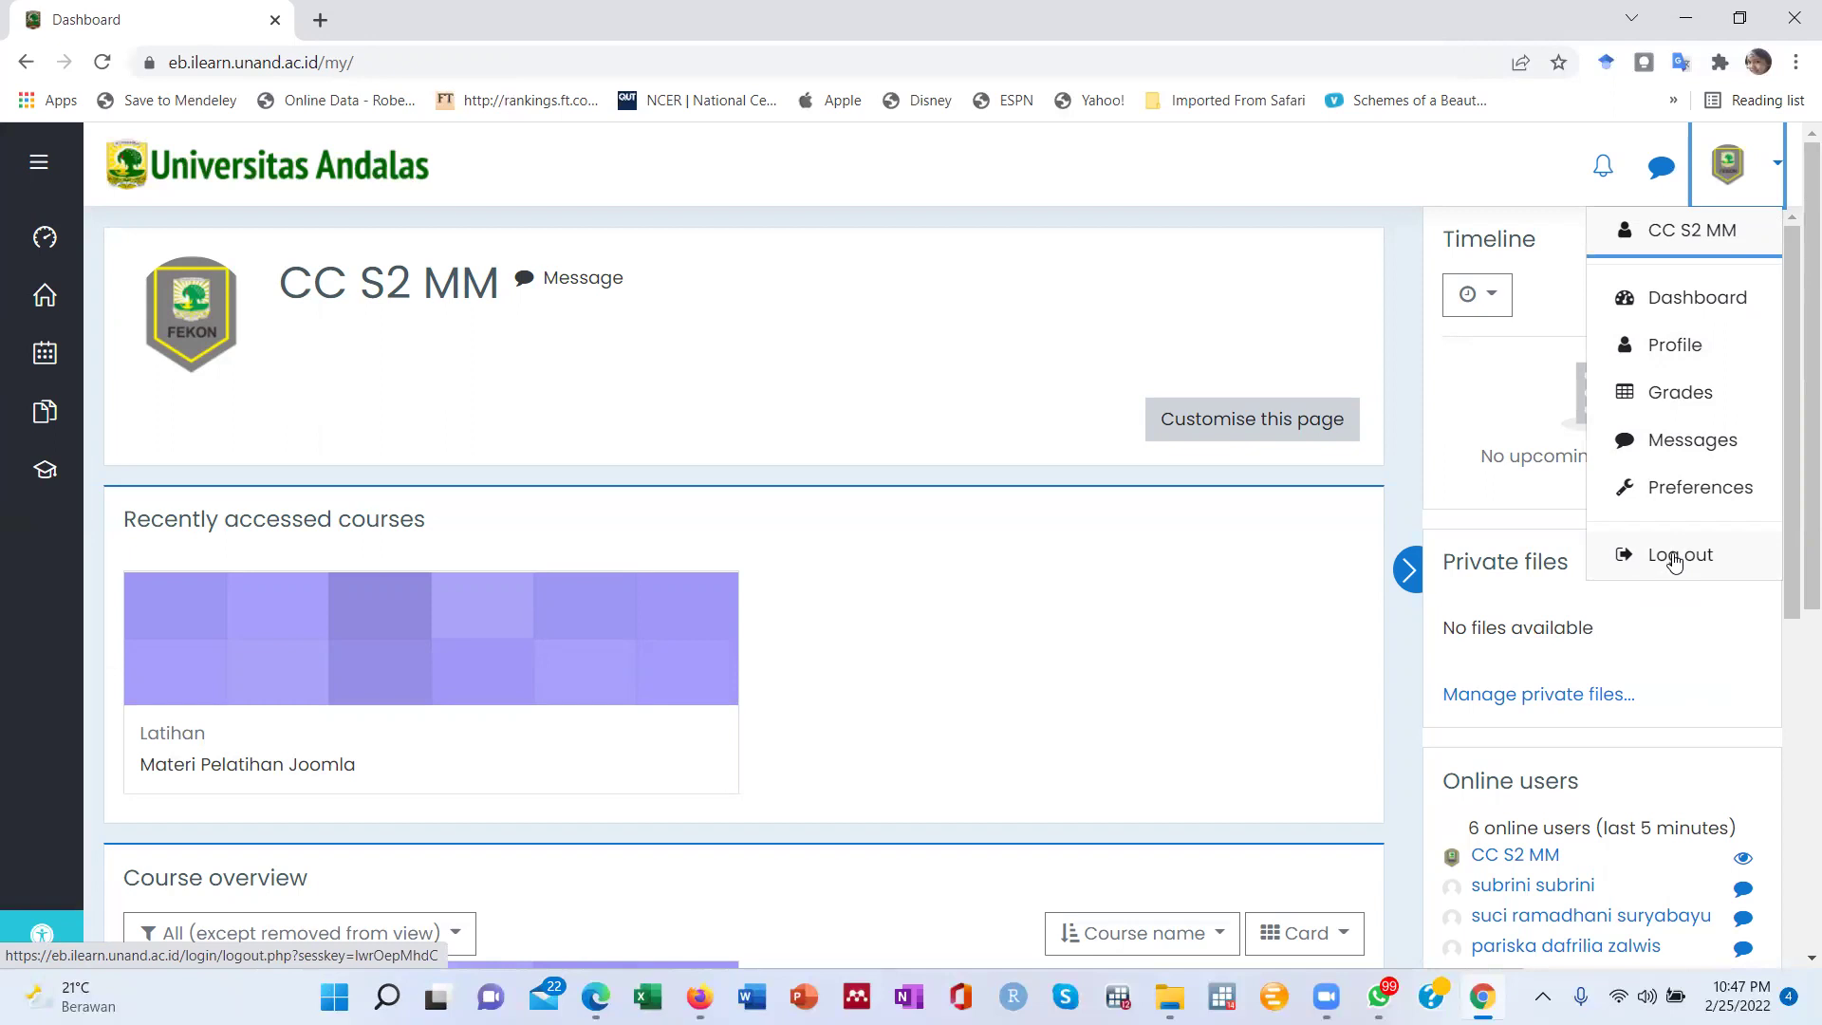
click(1675, 563)
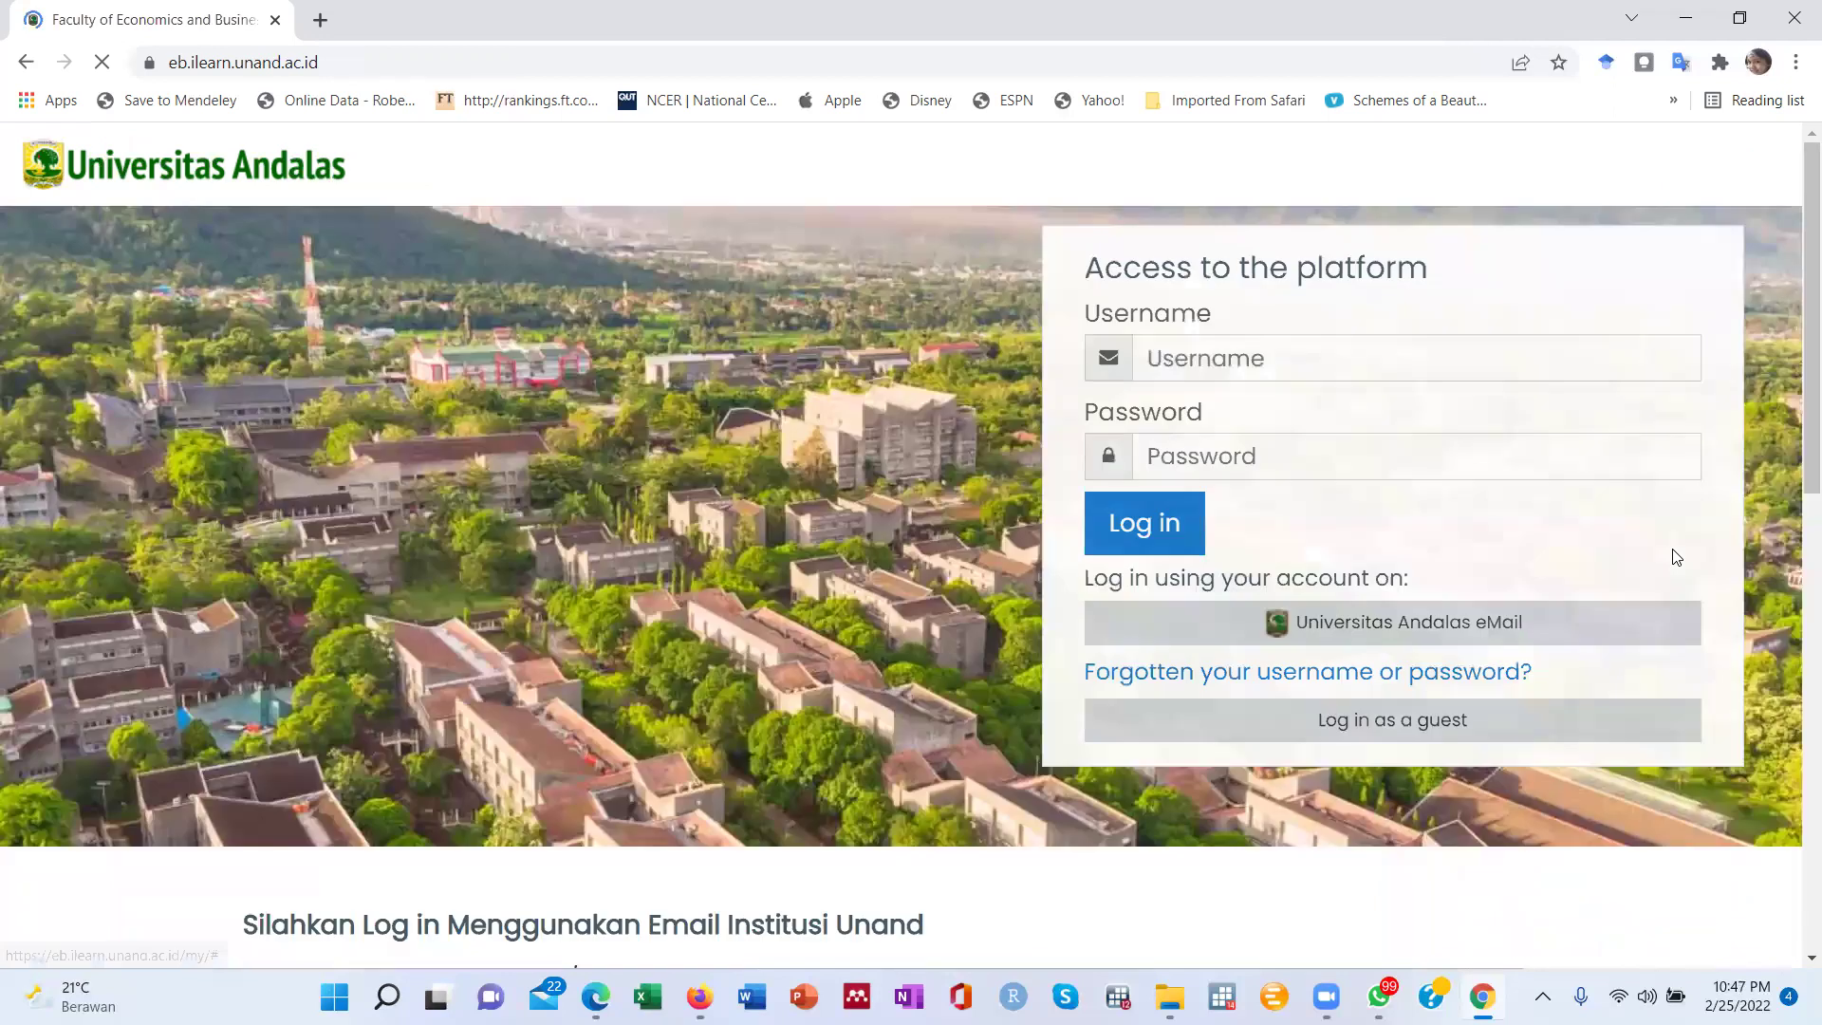
click(1438, 627)
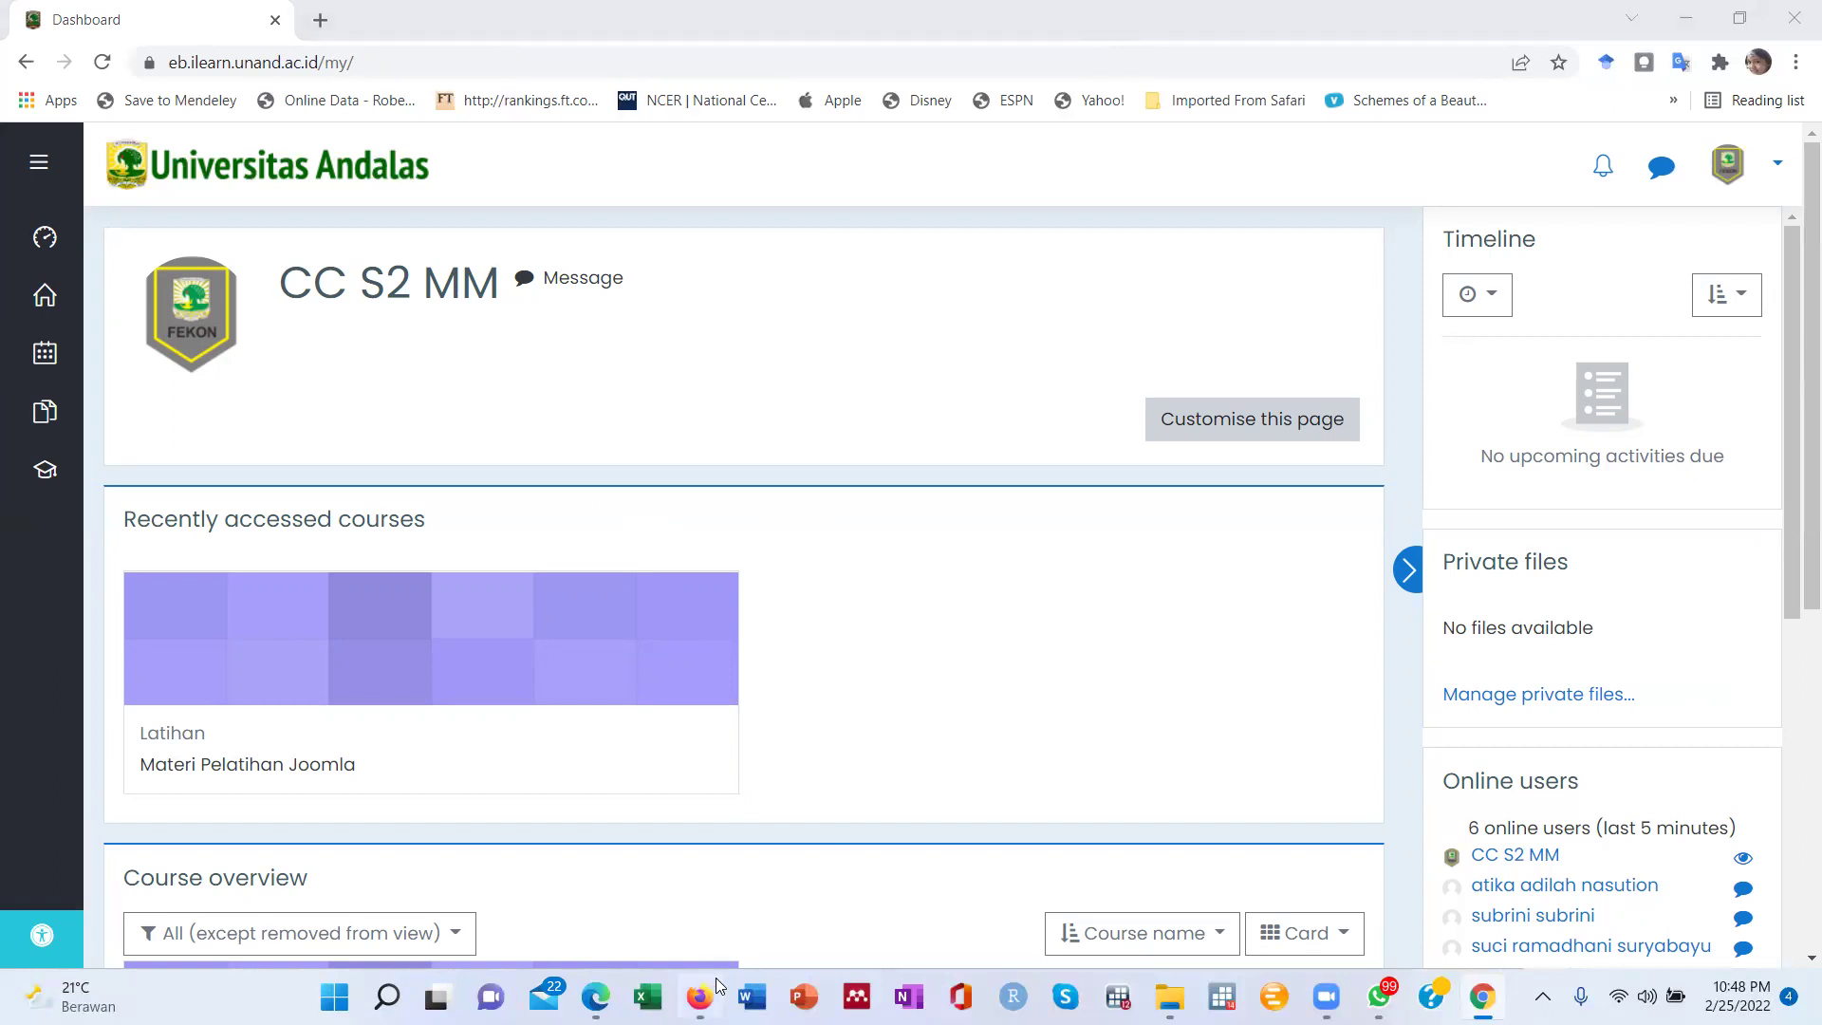
Switch to Firefox and sign in to iLearn through Universitas Andalas eMail, using the lecturer's saved account and the account password.
mouse_move(703, 995)
click(698, 883)
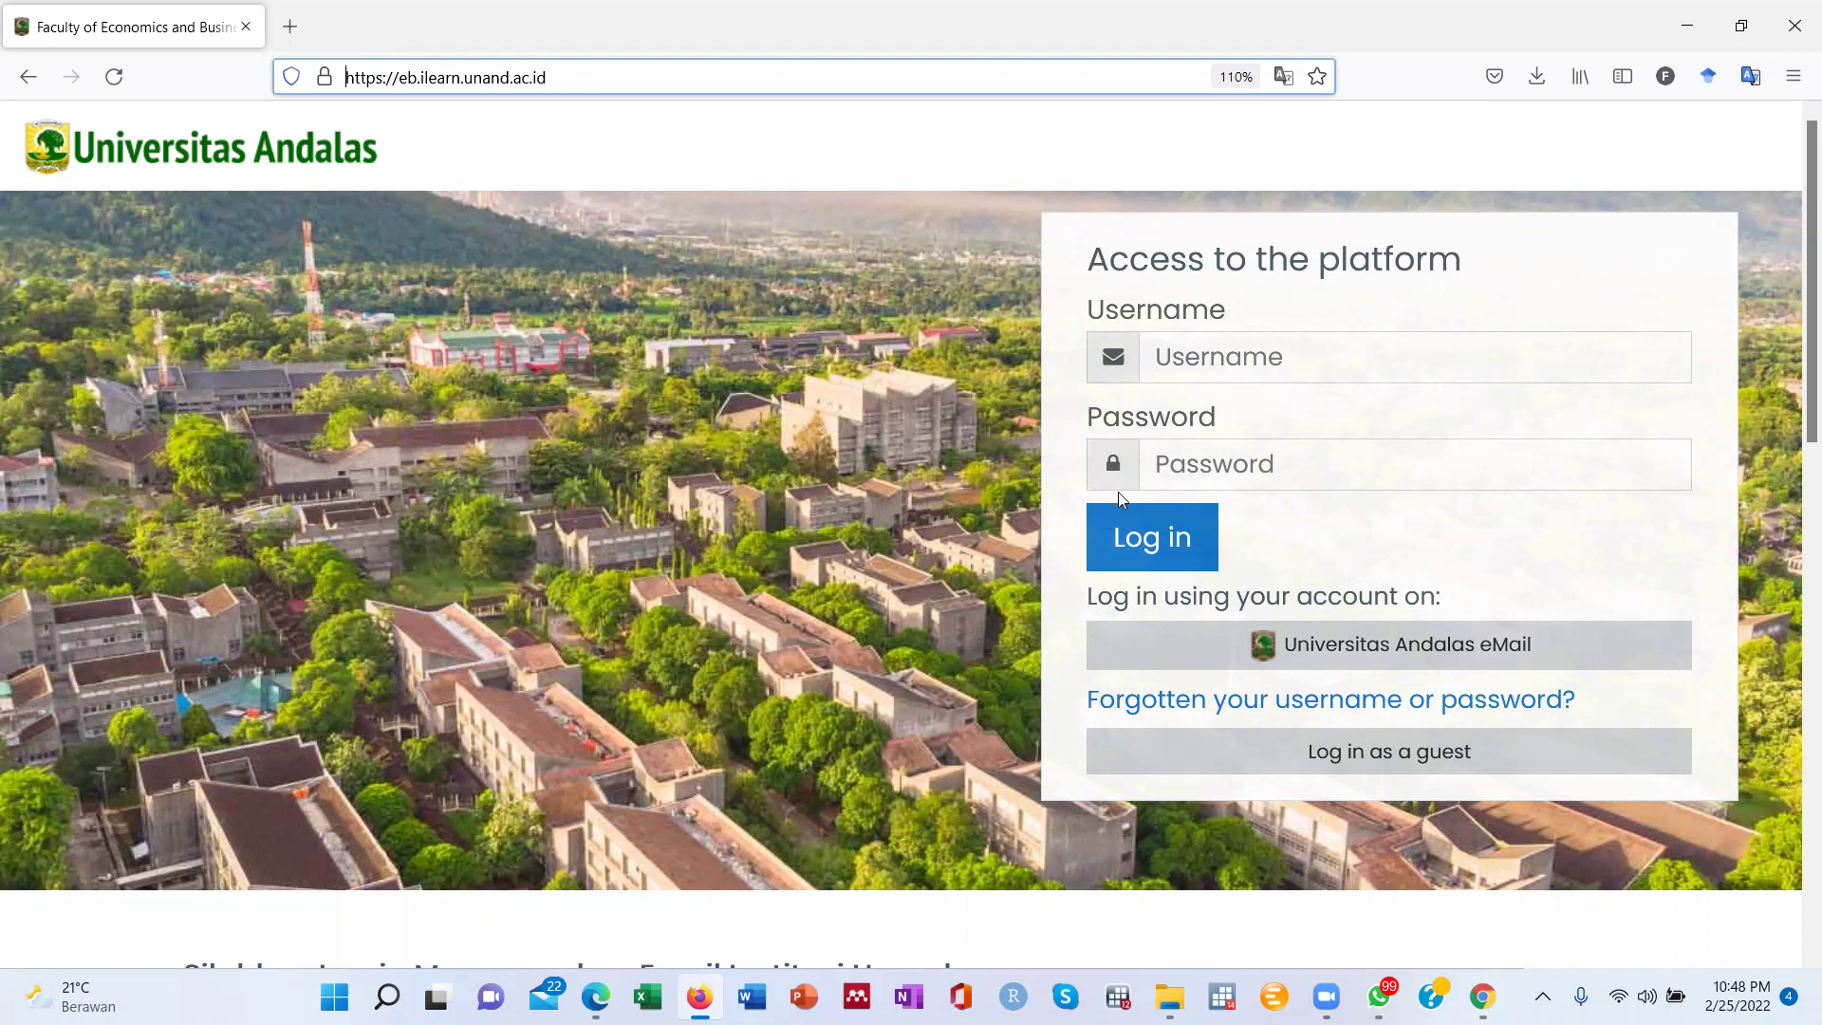
click(1371, 653)
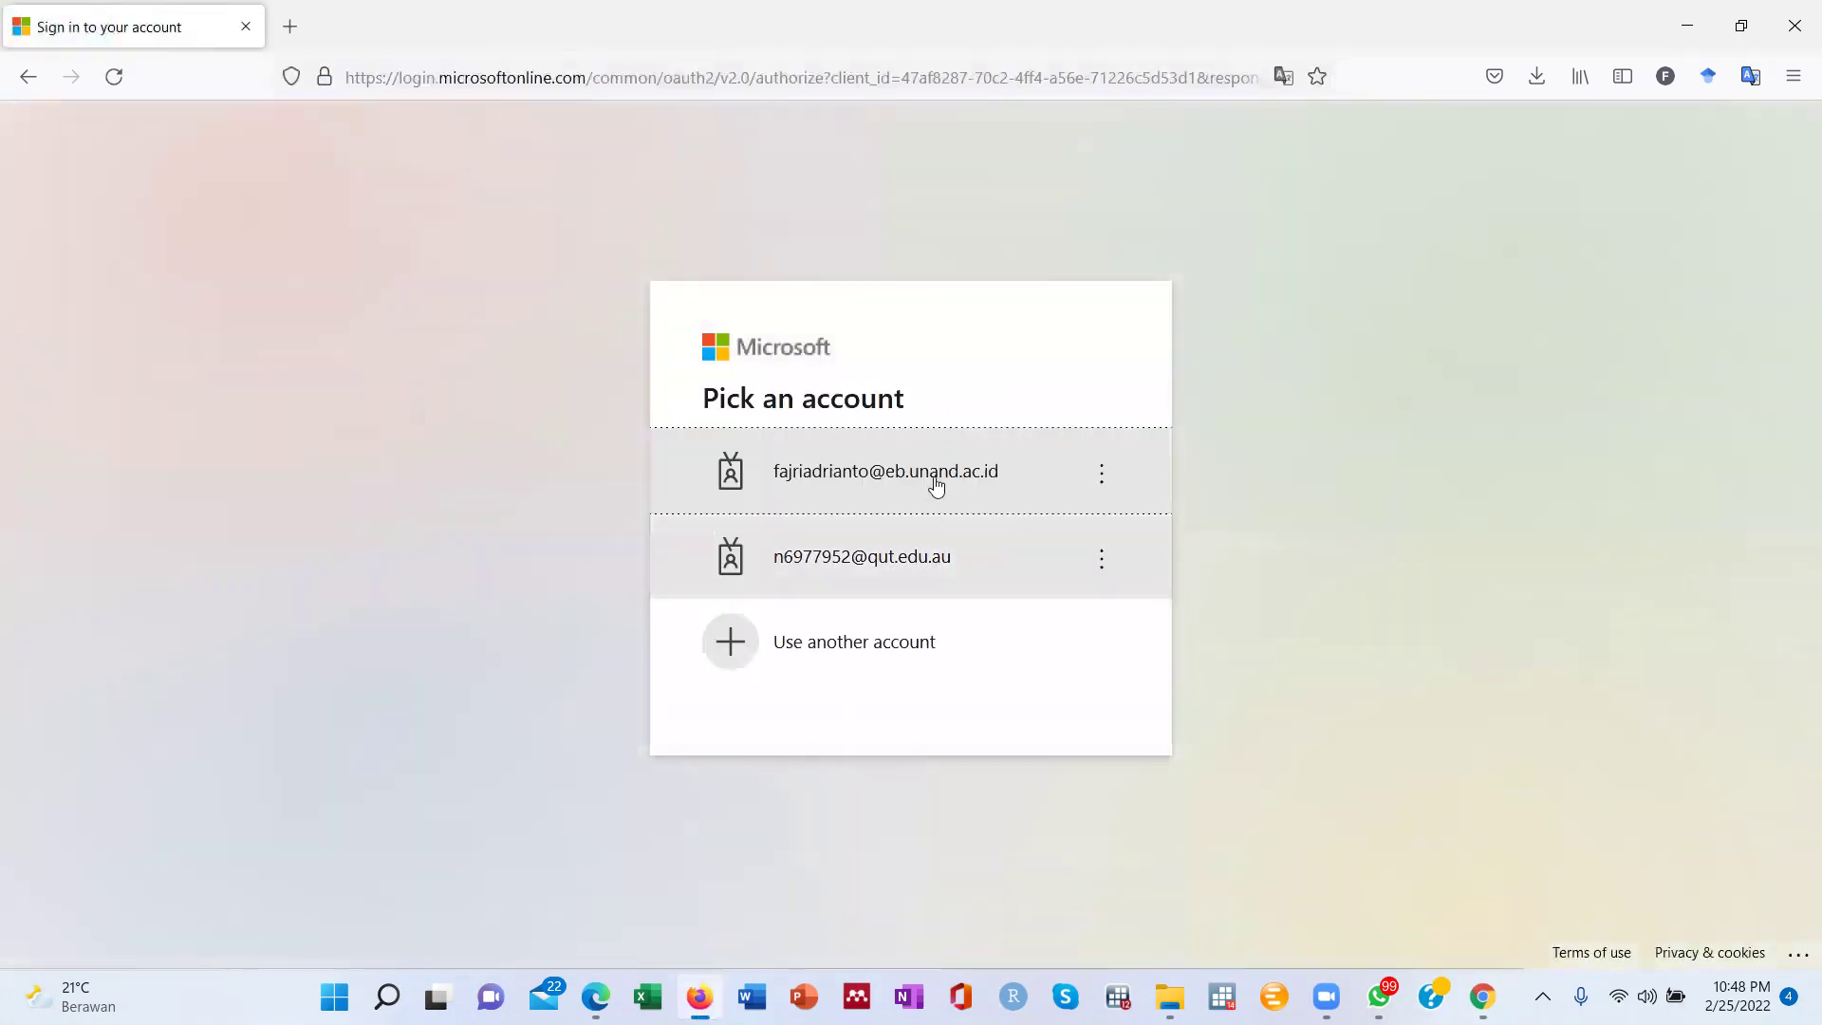
click(935, 484)
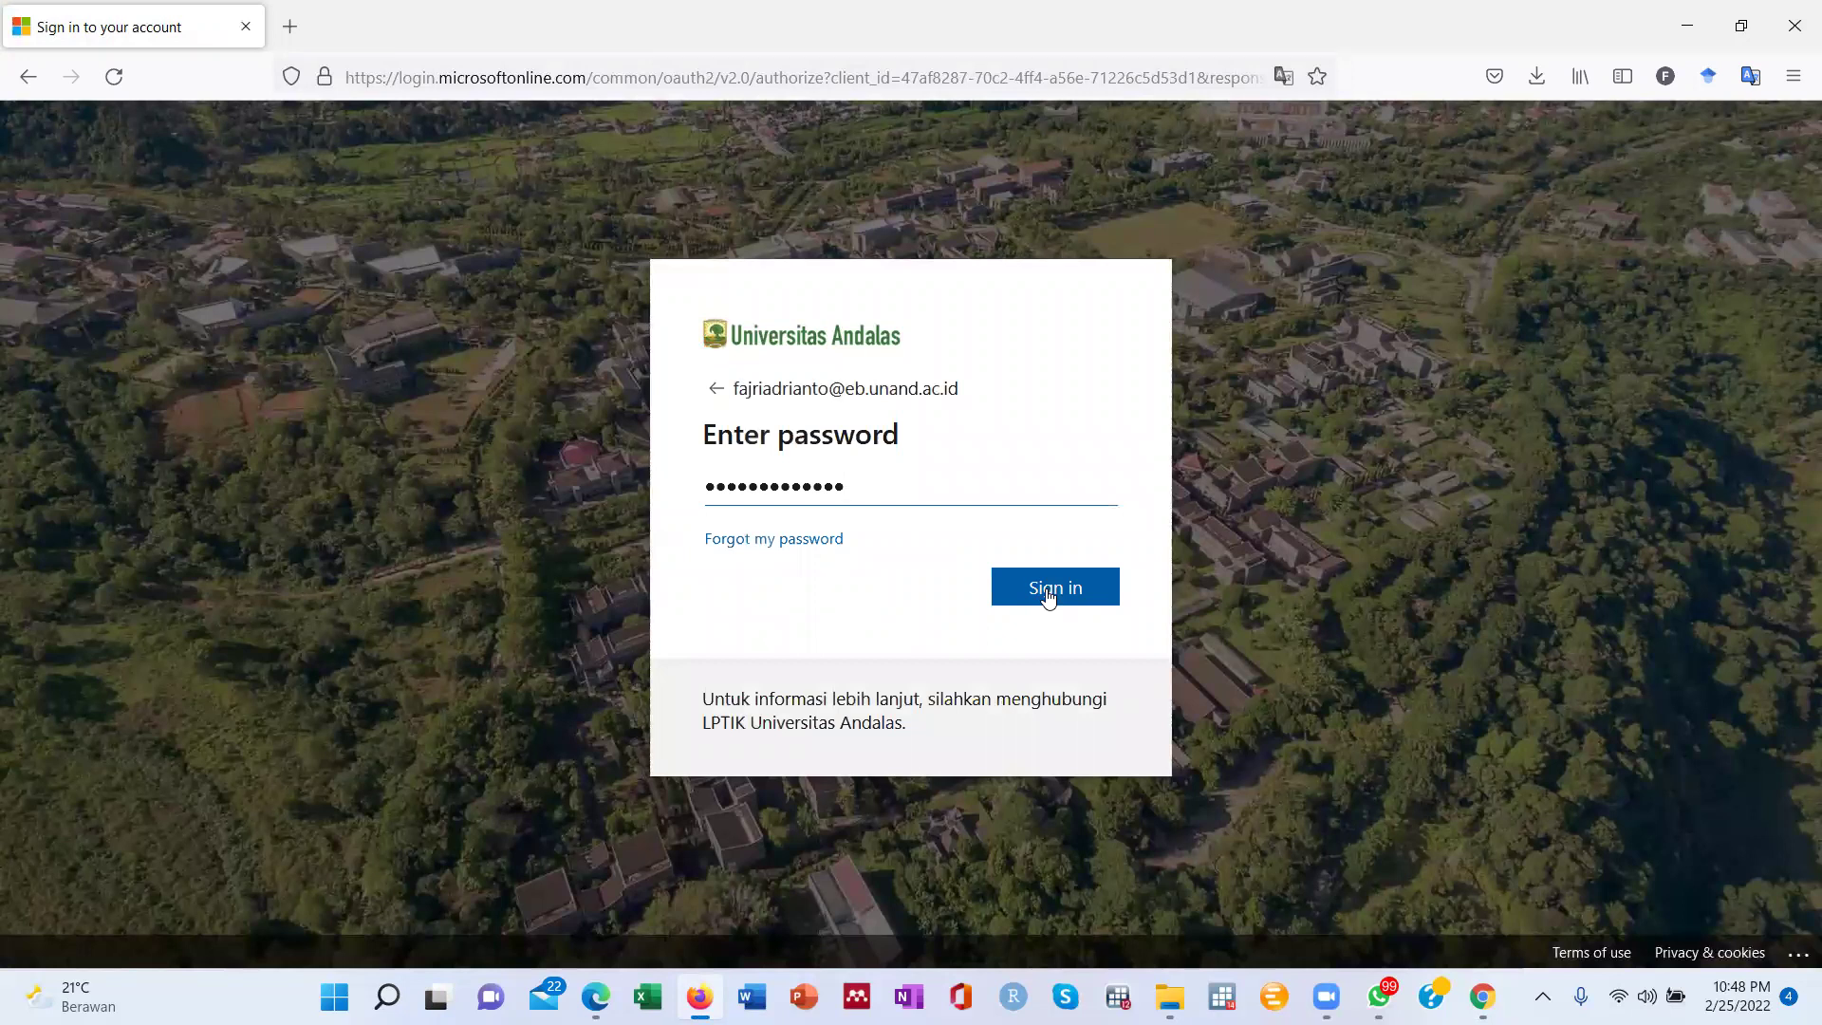
click(1049, 588)
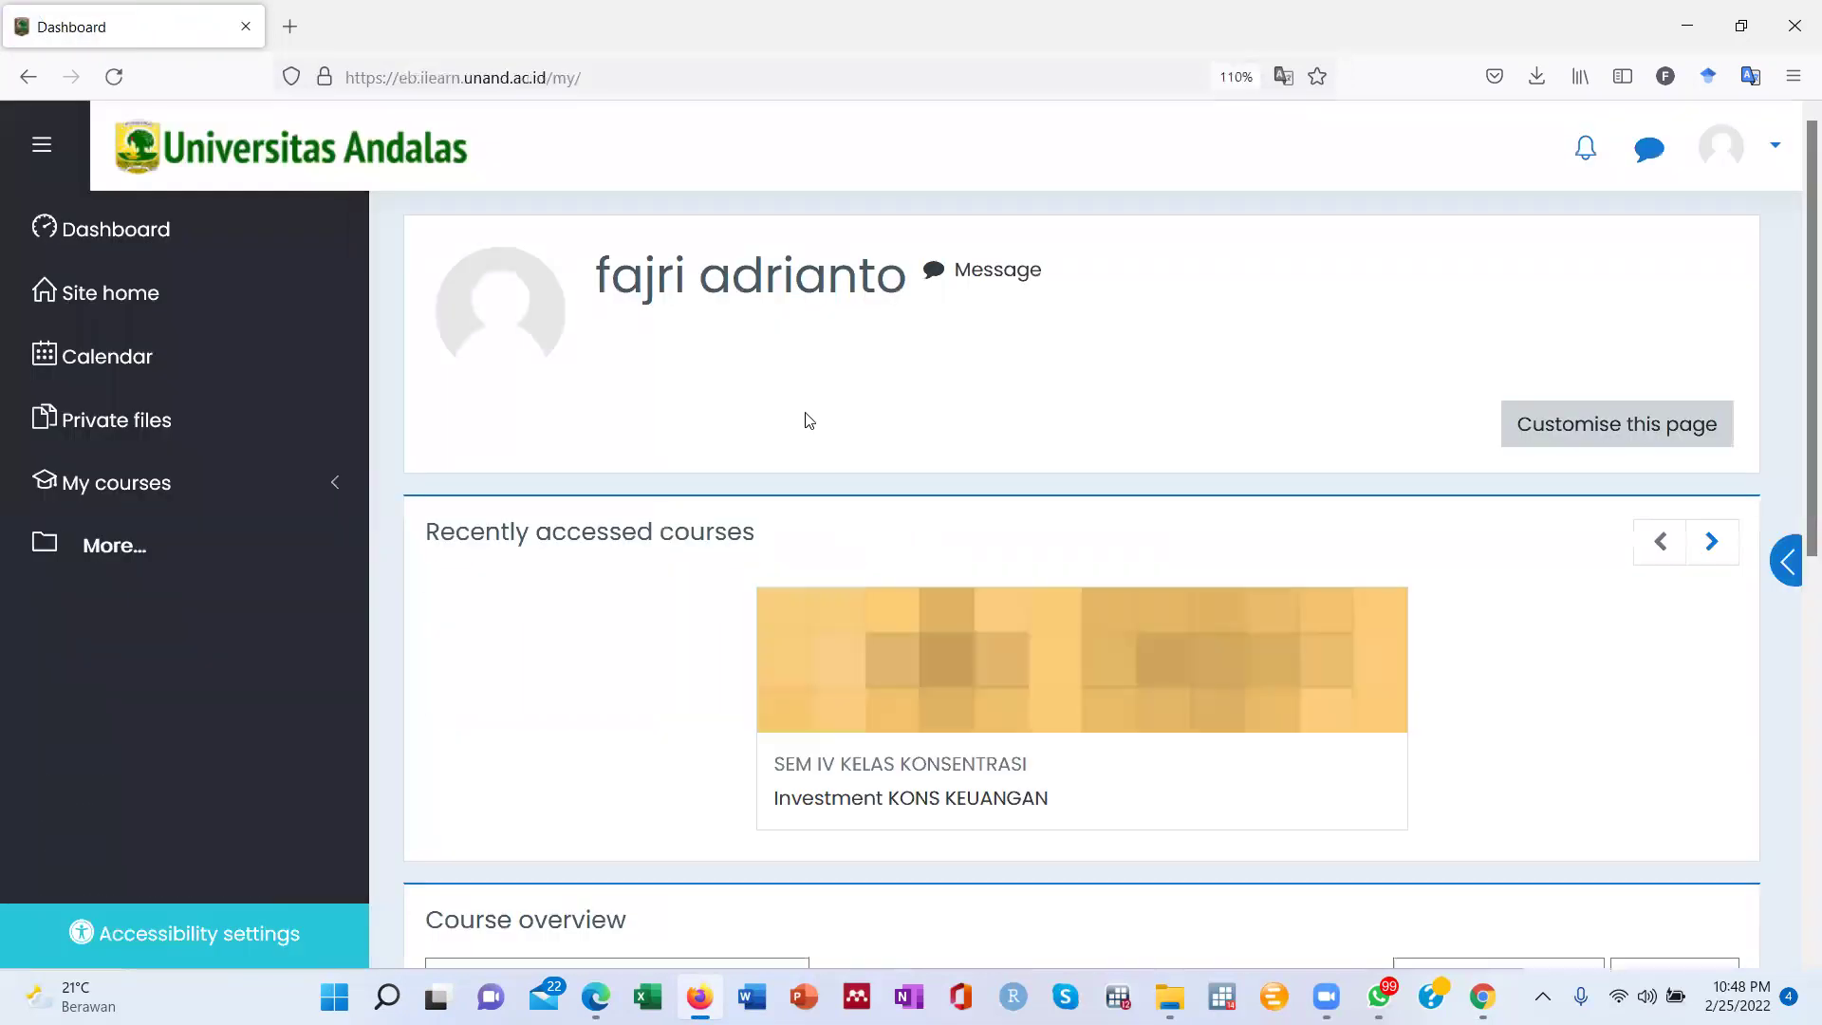
Look through the course overview on the dashboard and open the MANAJEMEN INVESTASI GNP 21/22 (Sem VI/M) course.
scroll(809, 419, down, 4)
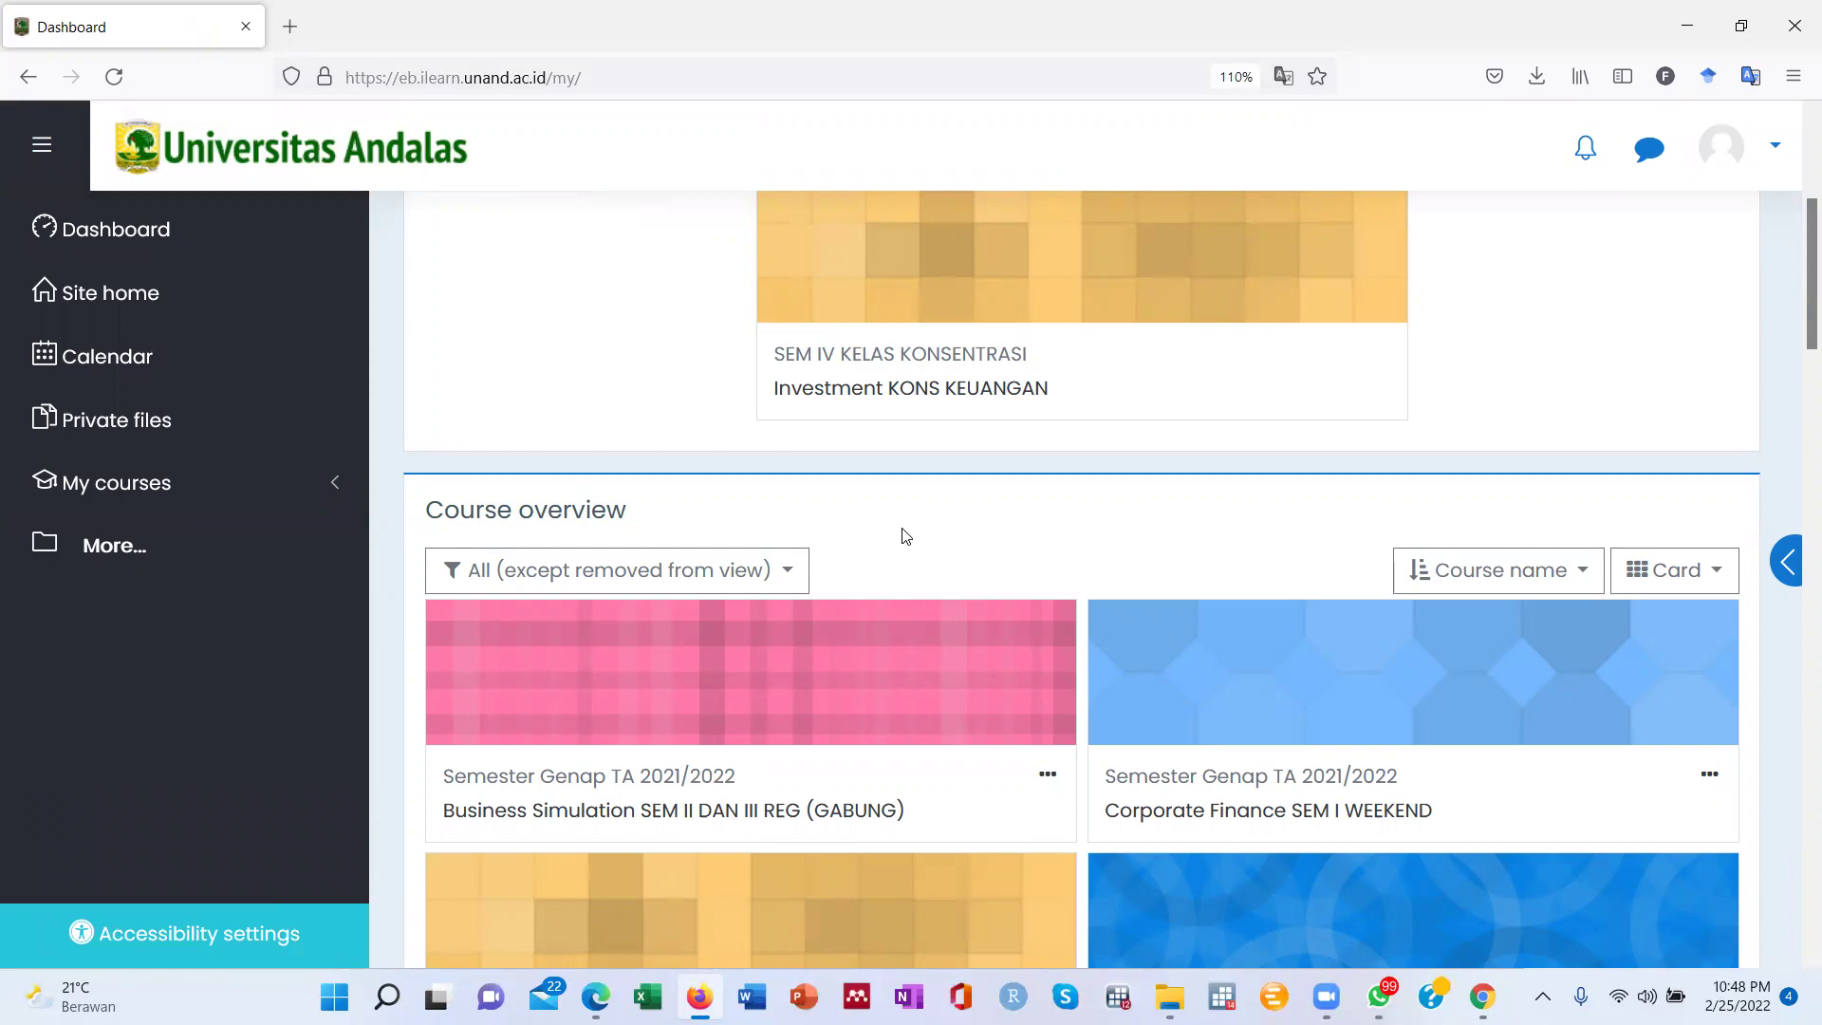
scroll(906, 536, down, 2)
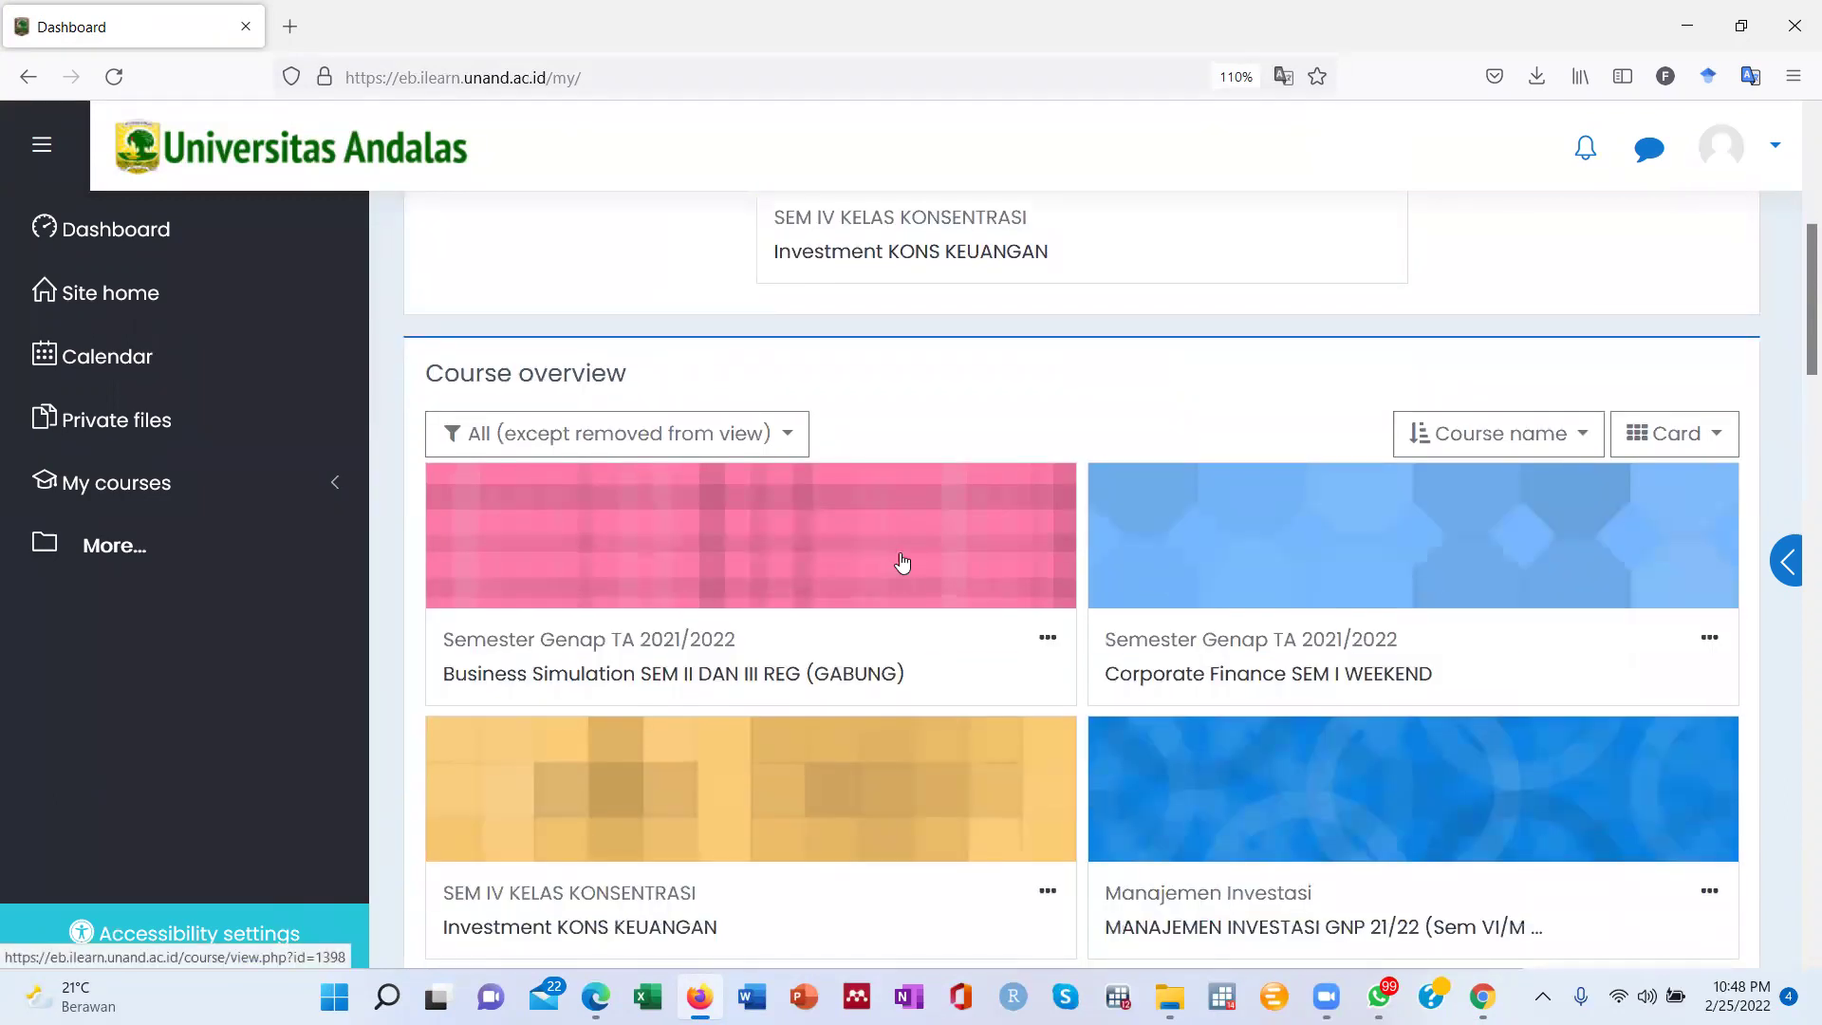
scroll(903, 562, down, 1)
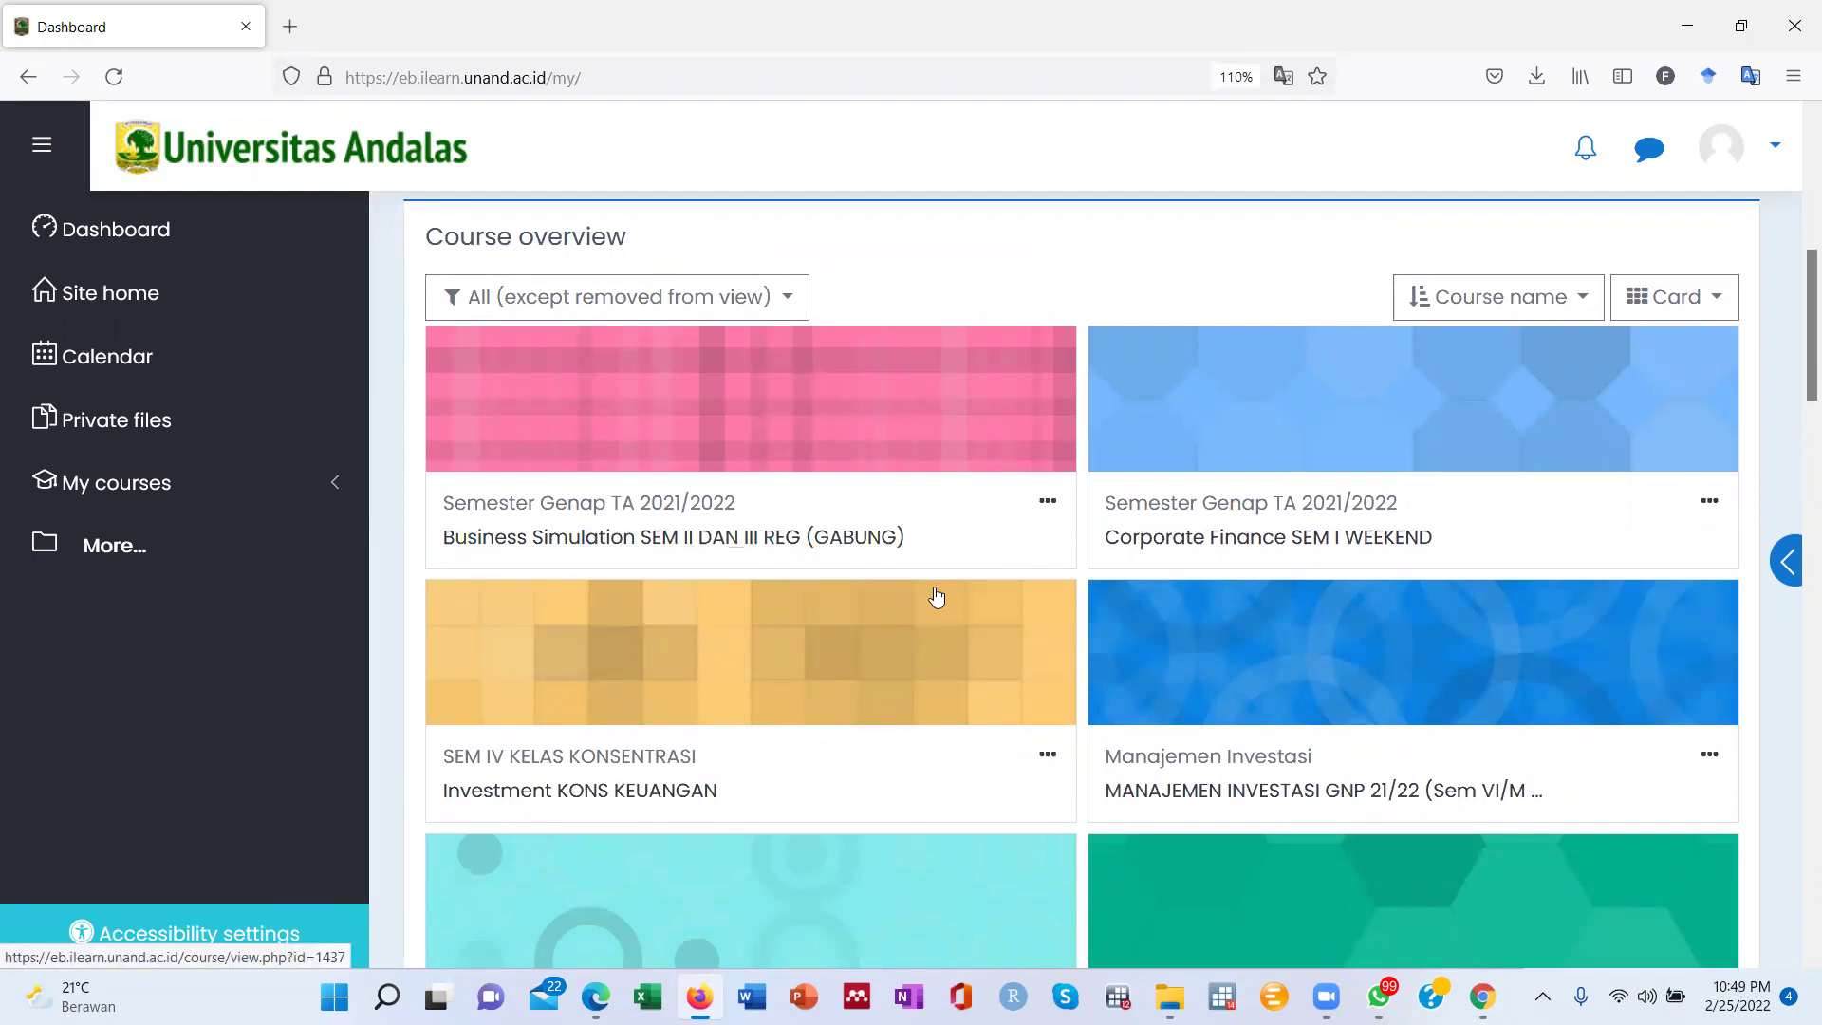
scroll(940, 596, down, 2)
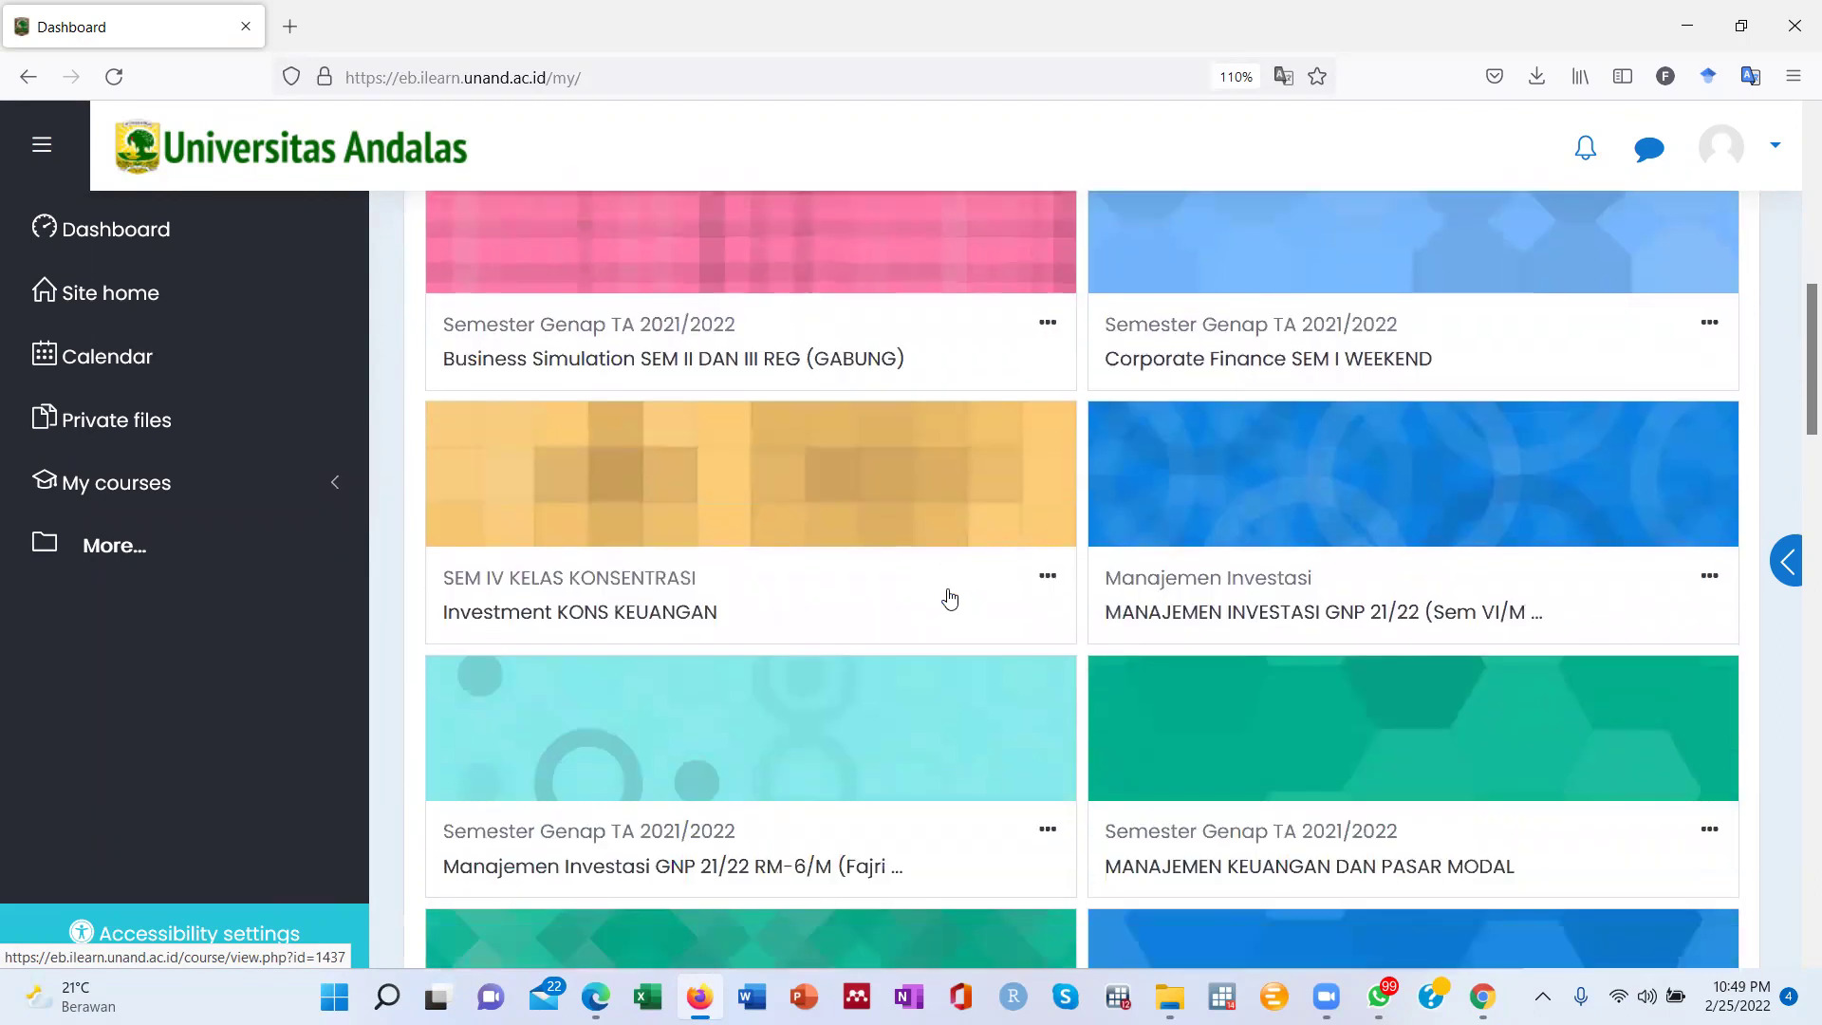
scroll(950, 598, down, 2)
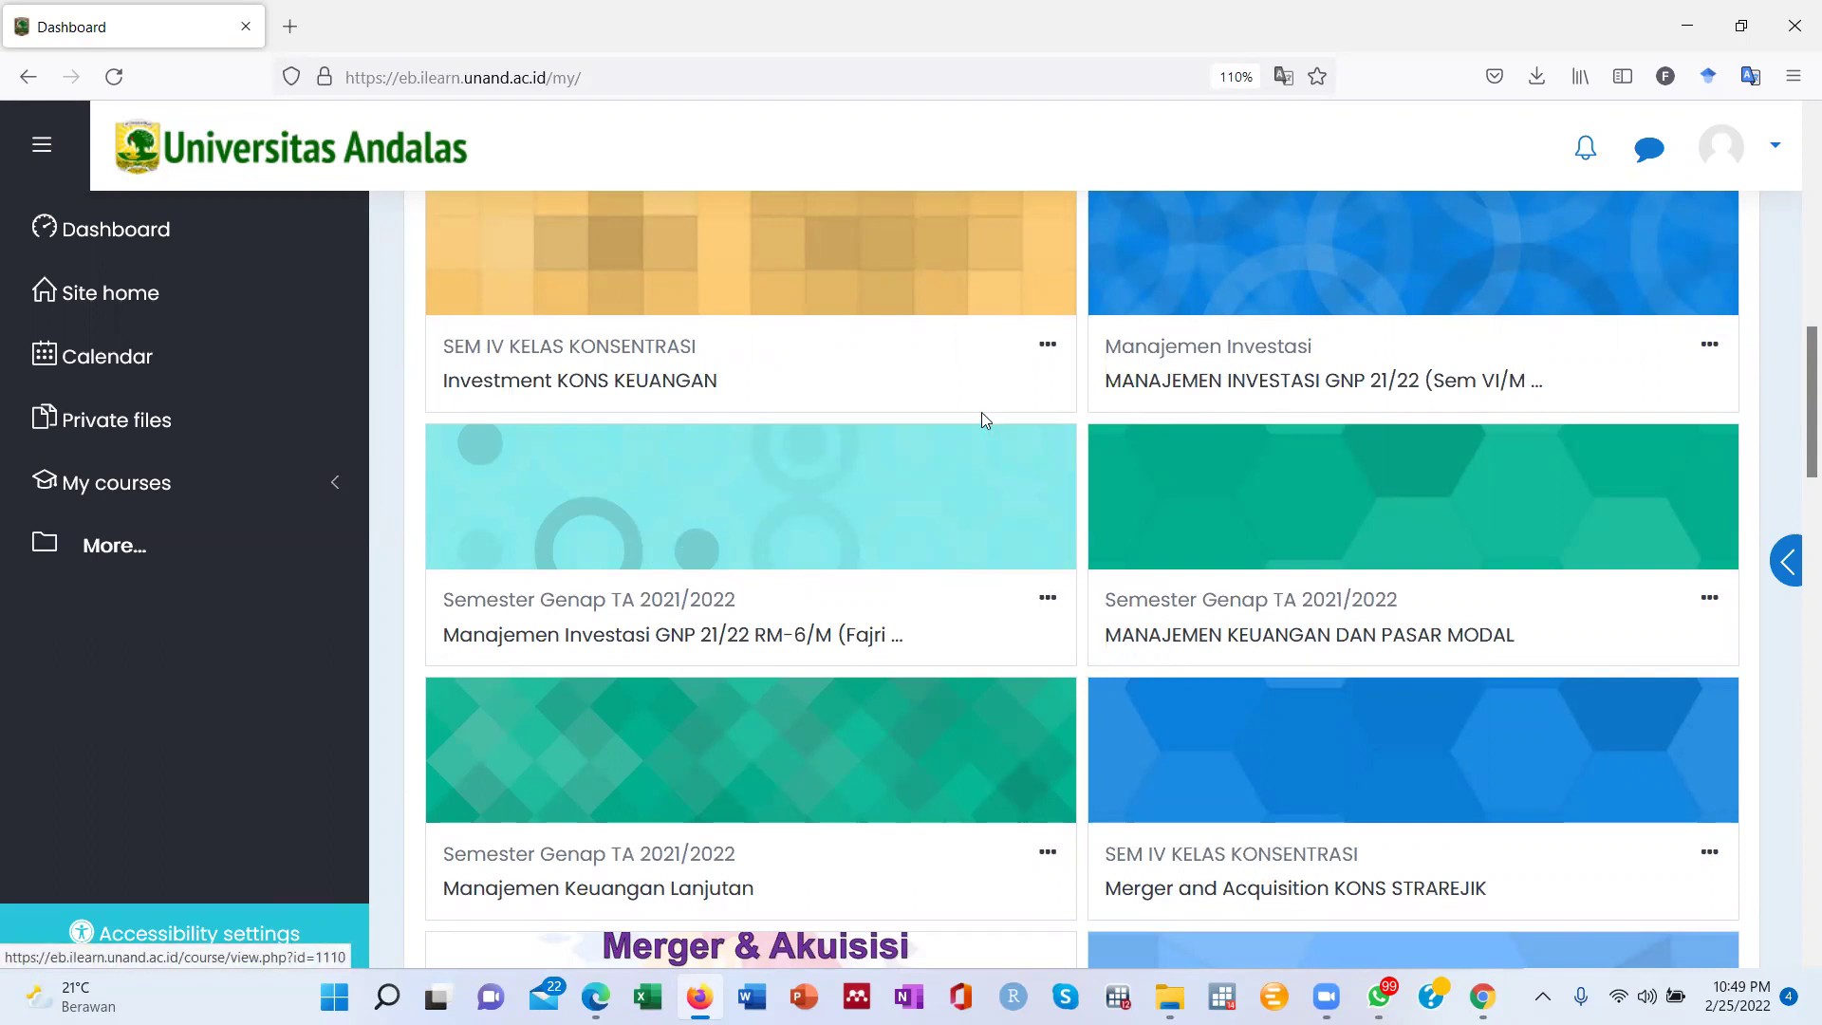
click(1156, 384)
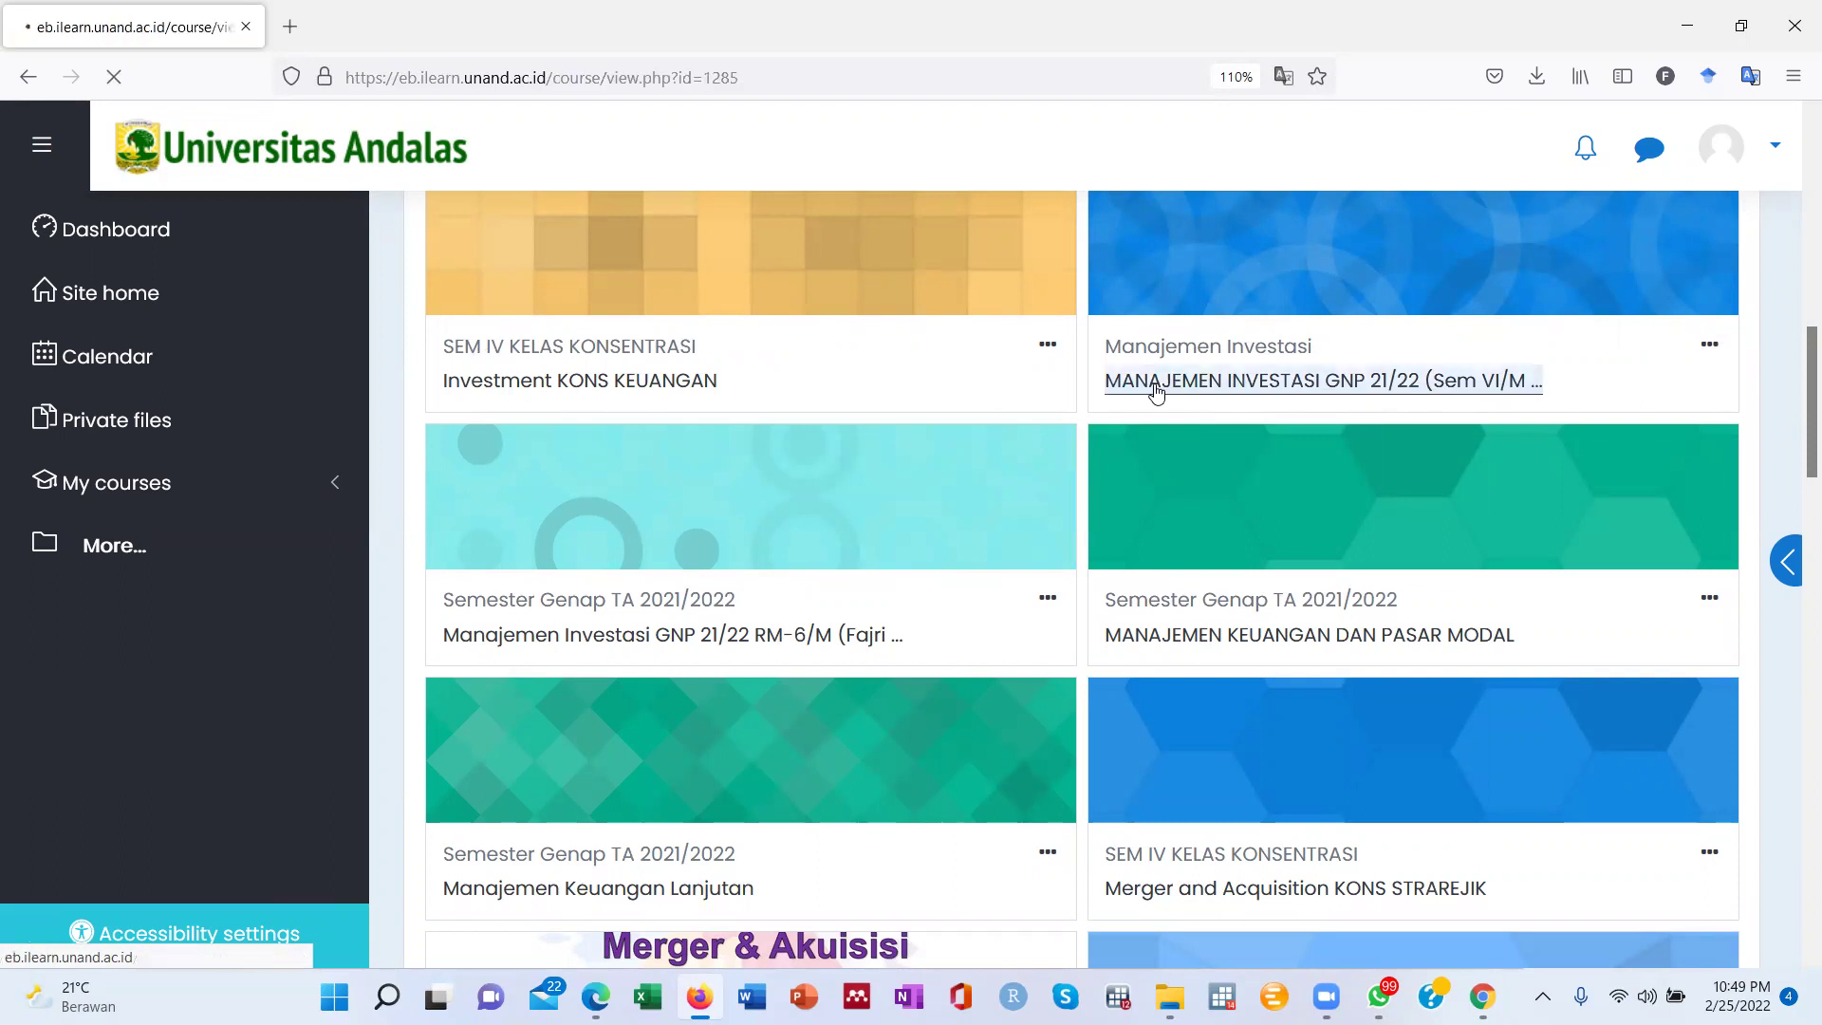
Look through the course's topics and turn editing on for the course page.
scroll(1088, 502, down, 4)
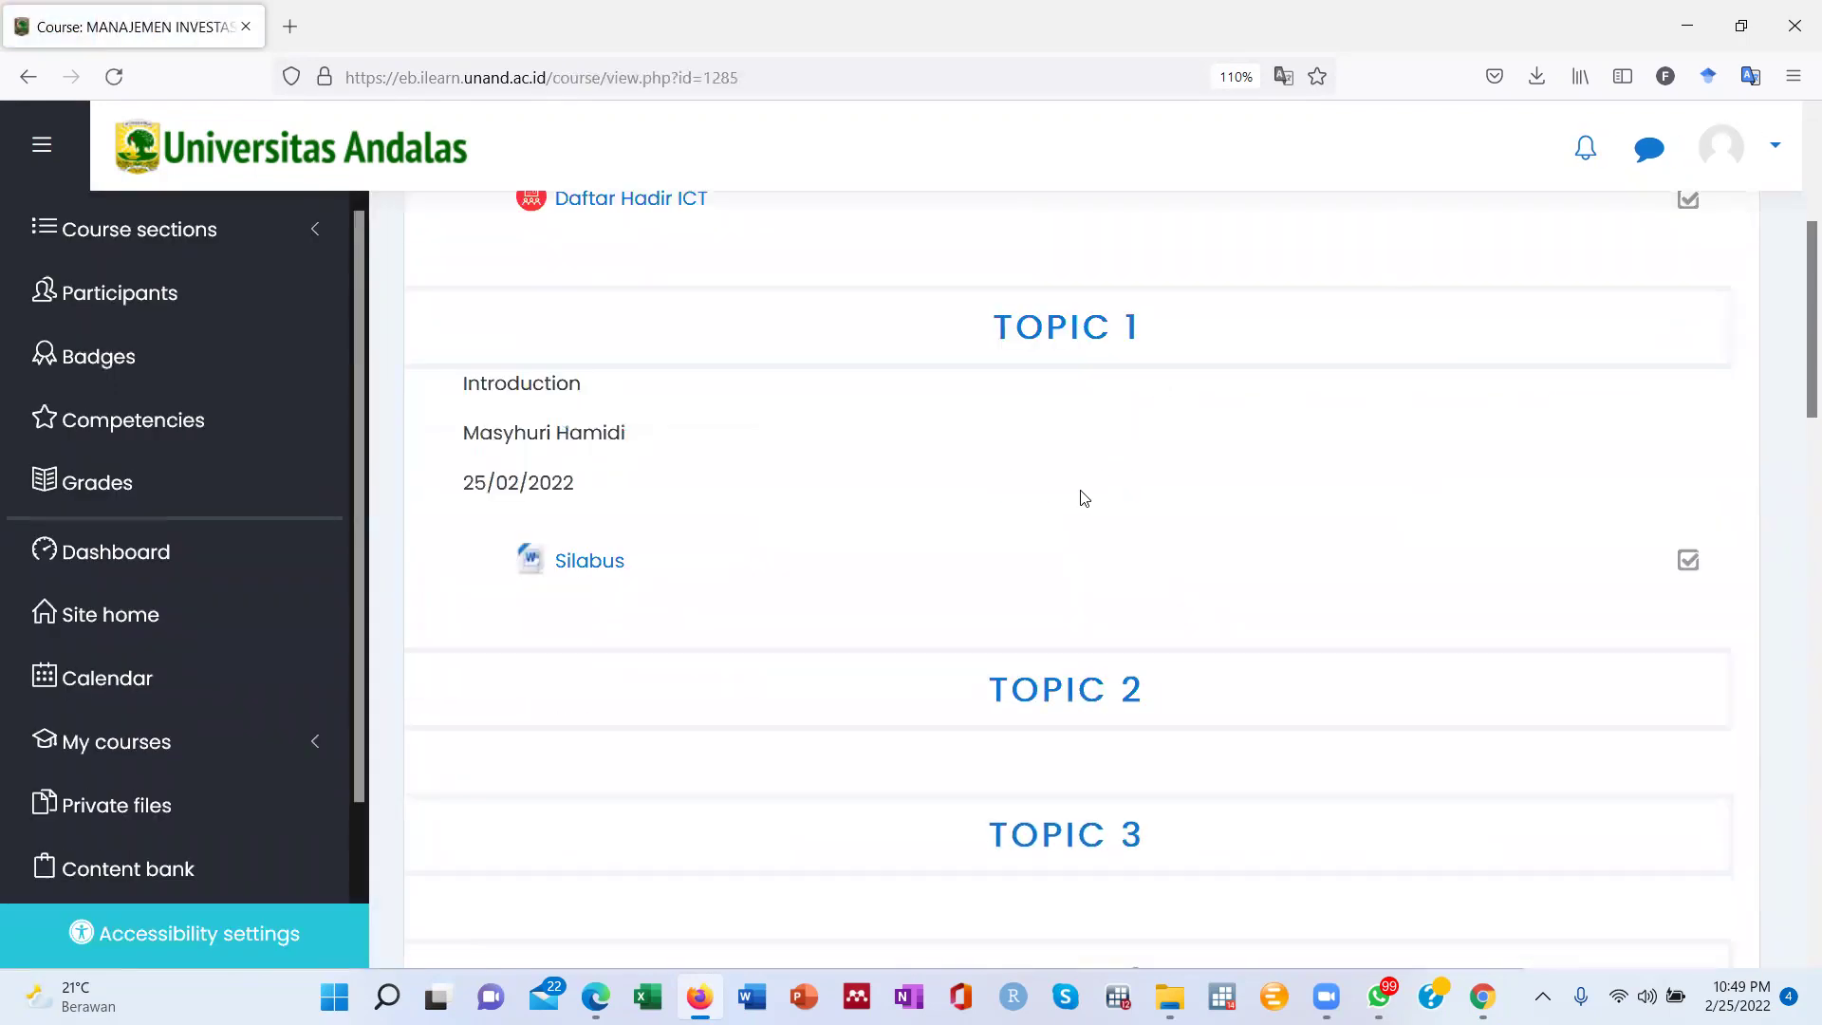
scroll(1084, 498, down, 3)
scroll(1081, 499, up, 7)
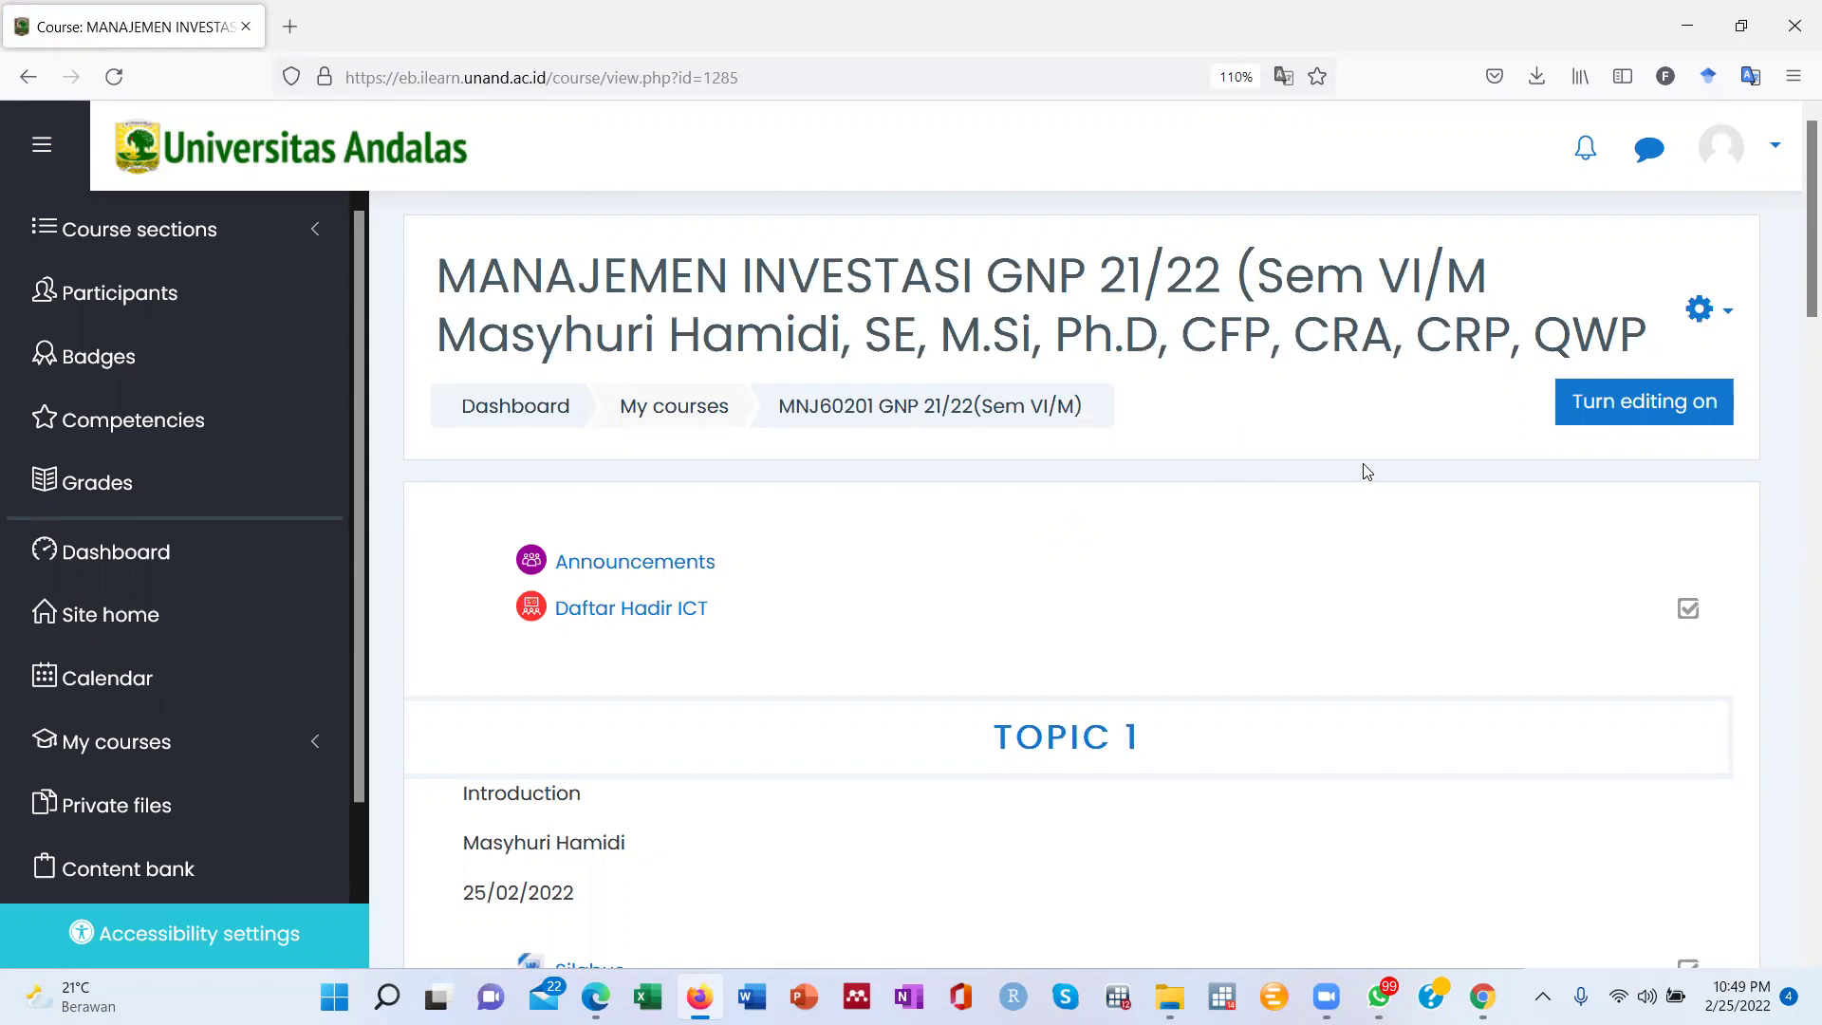
click(1611, 415)
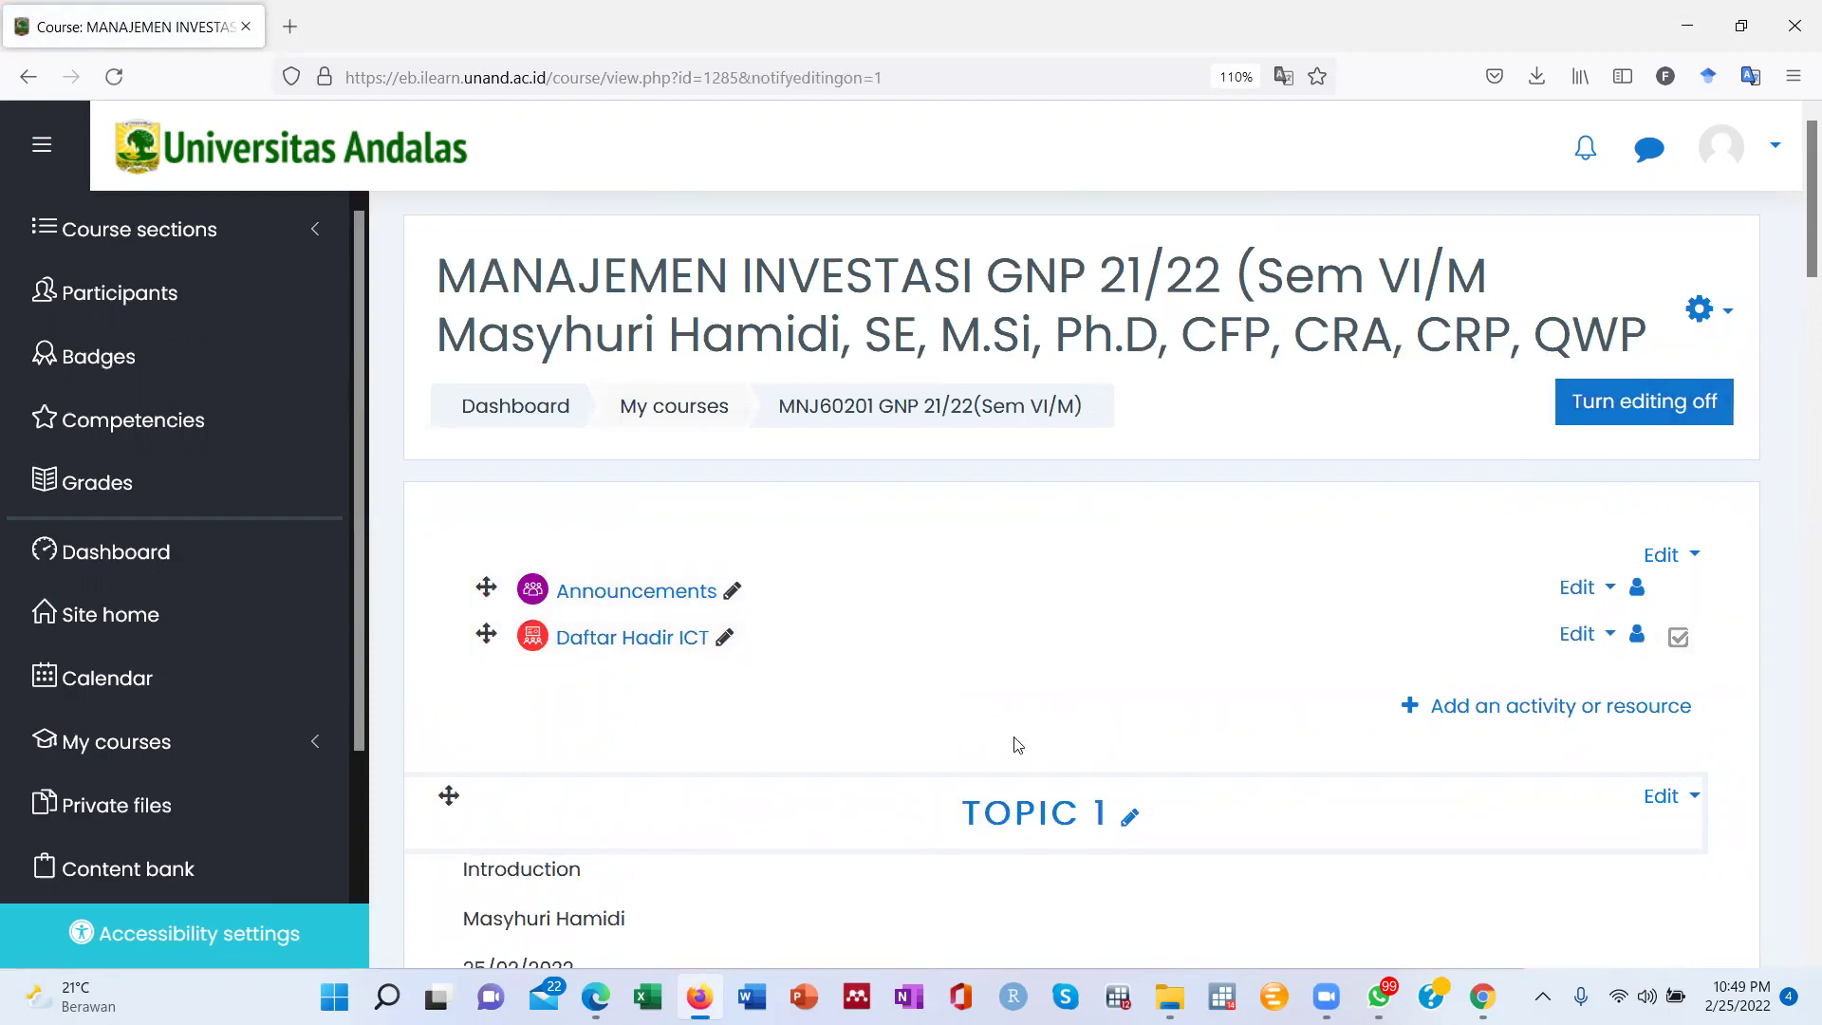
Open the Topic 2 title for inline editing and cancel without renaming it.
scroll(1018, 745, down, 8)
scroll(1087, 498, down, 3)
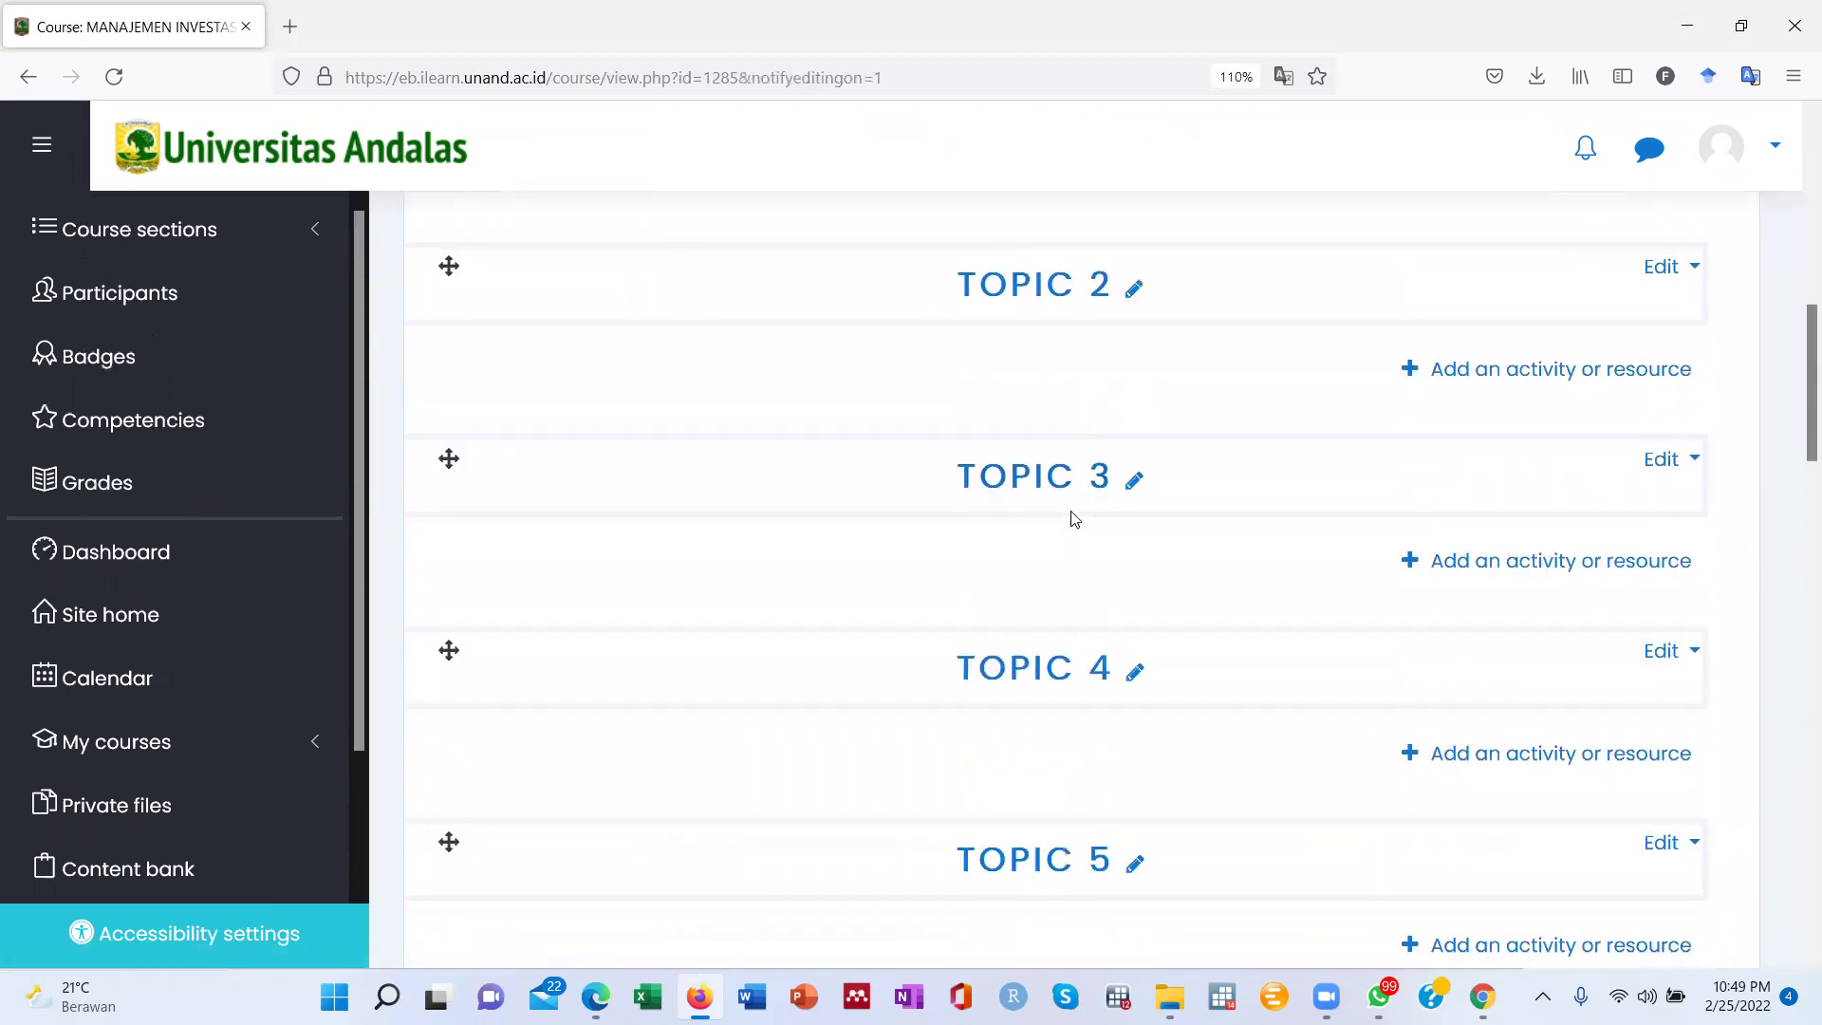
click(1134, 275)
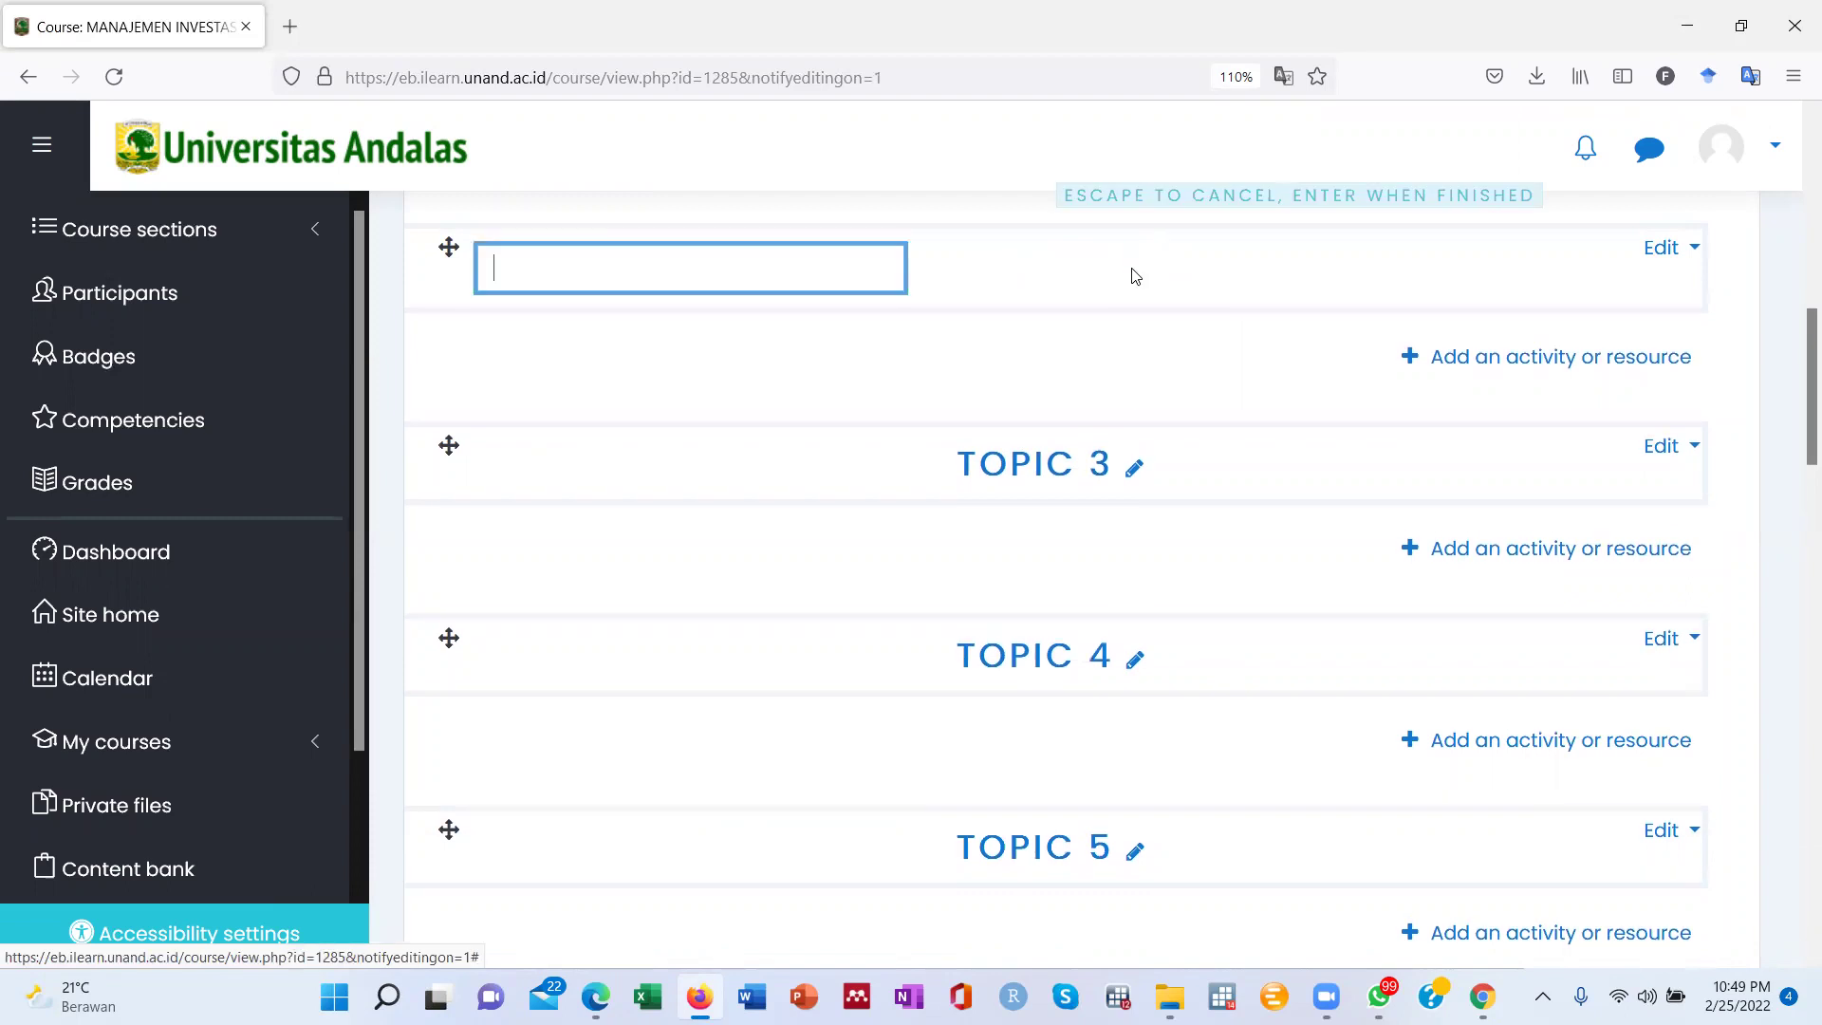
key(Escape)
View the Edit topic form for Topic 2, including its summary field, and return to the course page.
click(1657, 253)
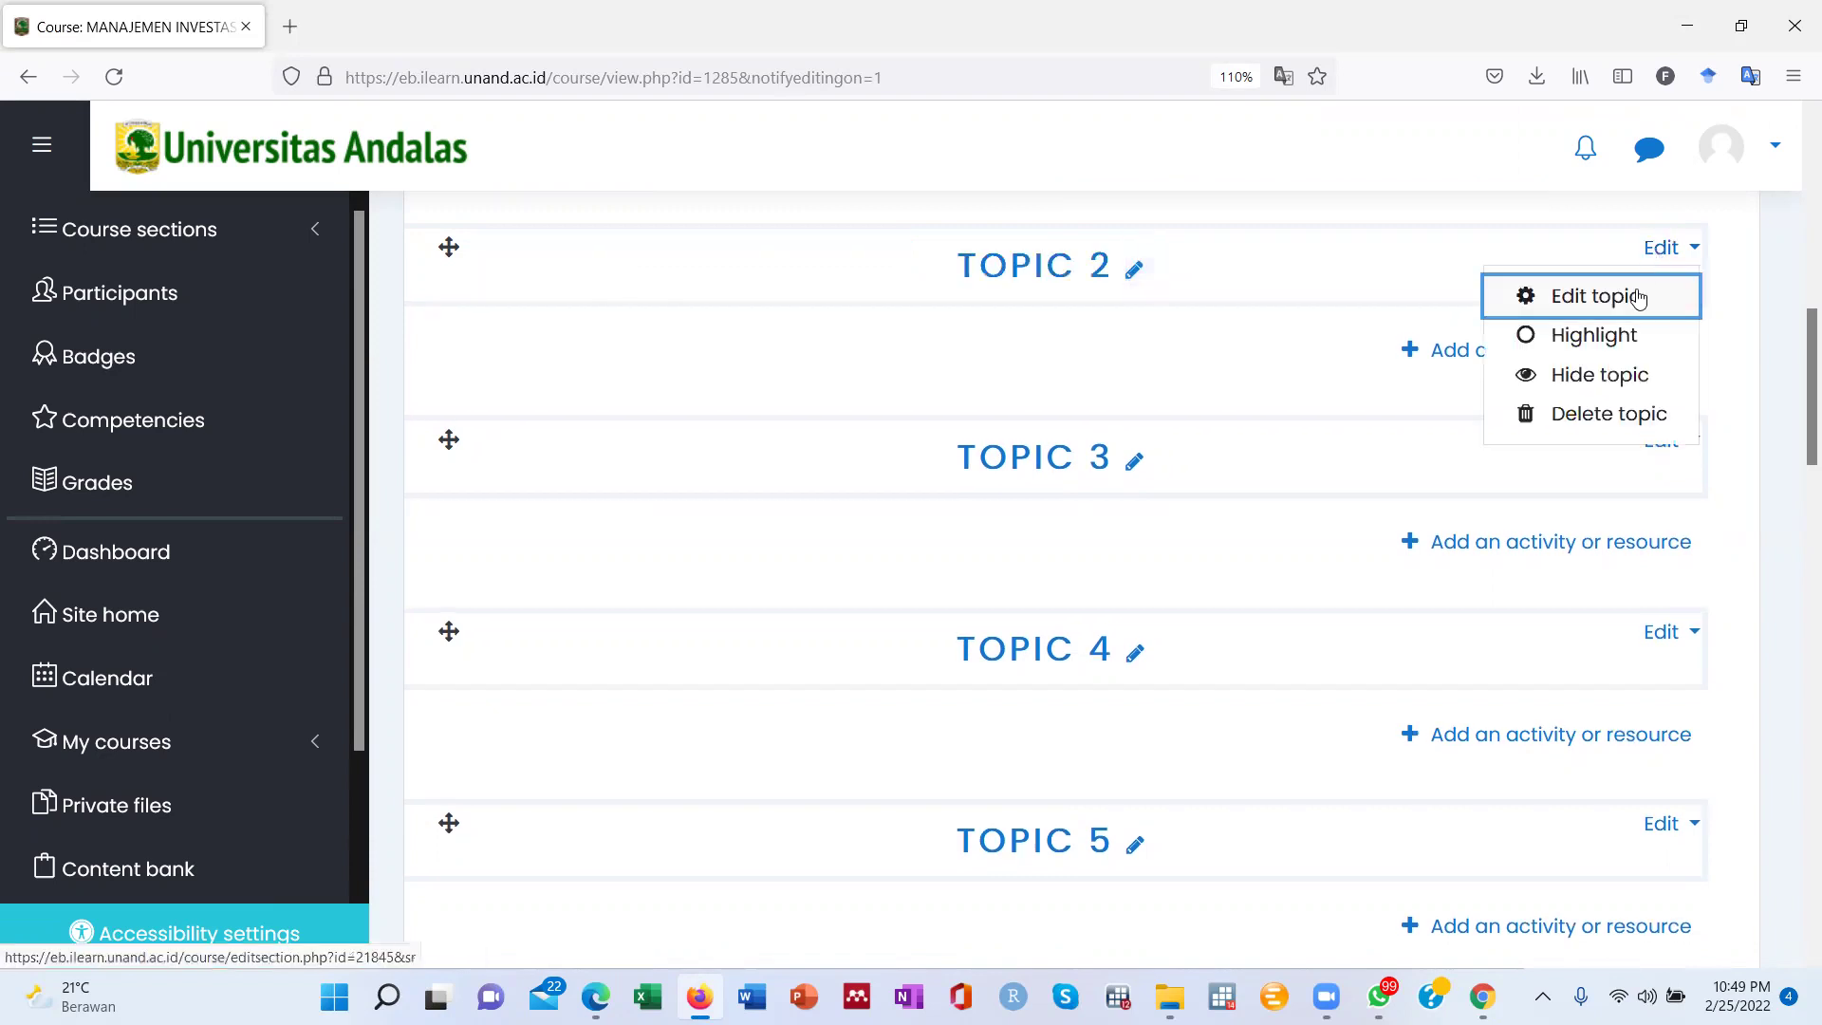
click(1636, 294)
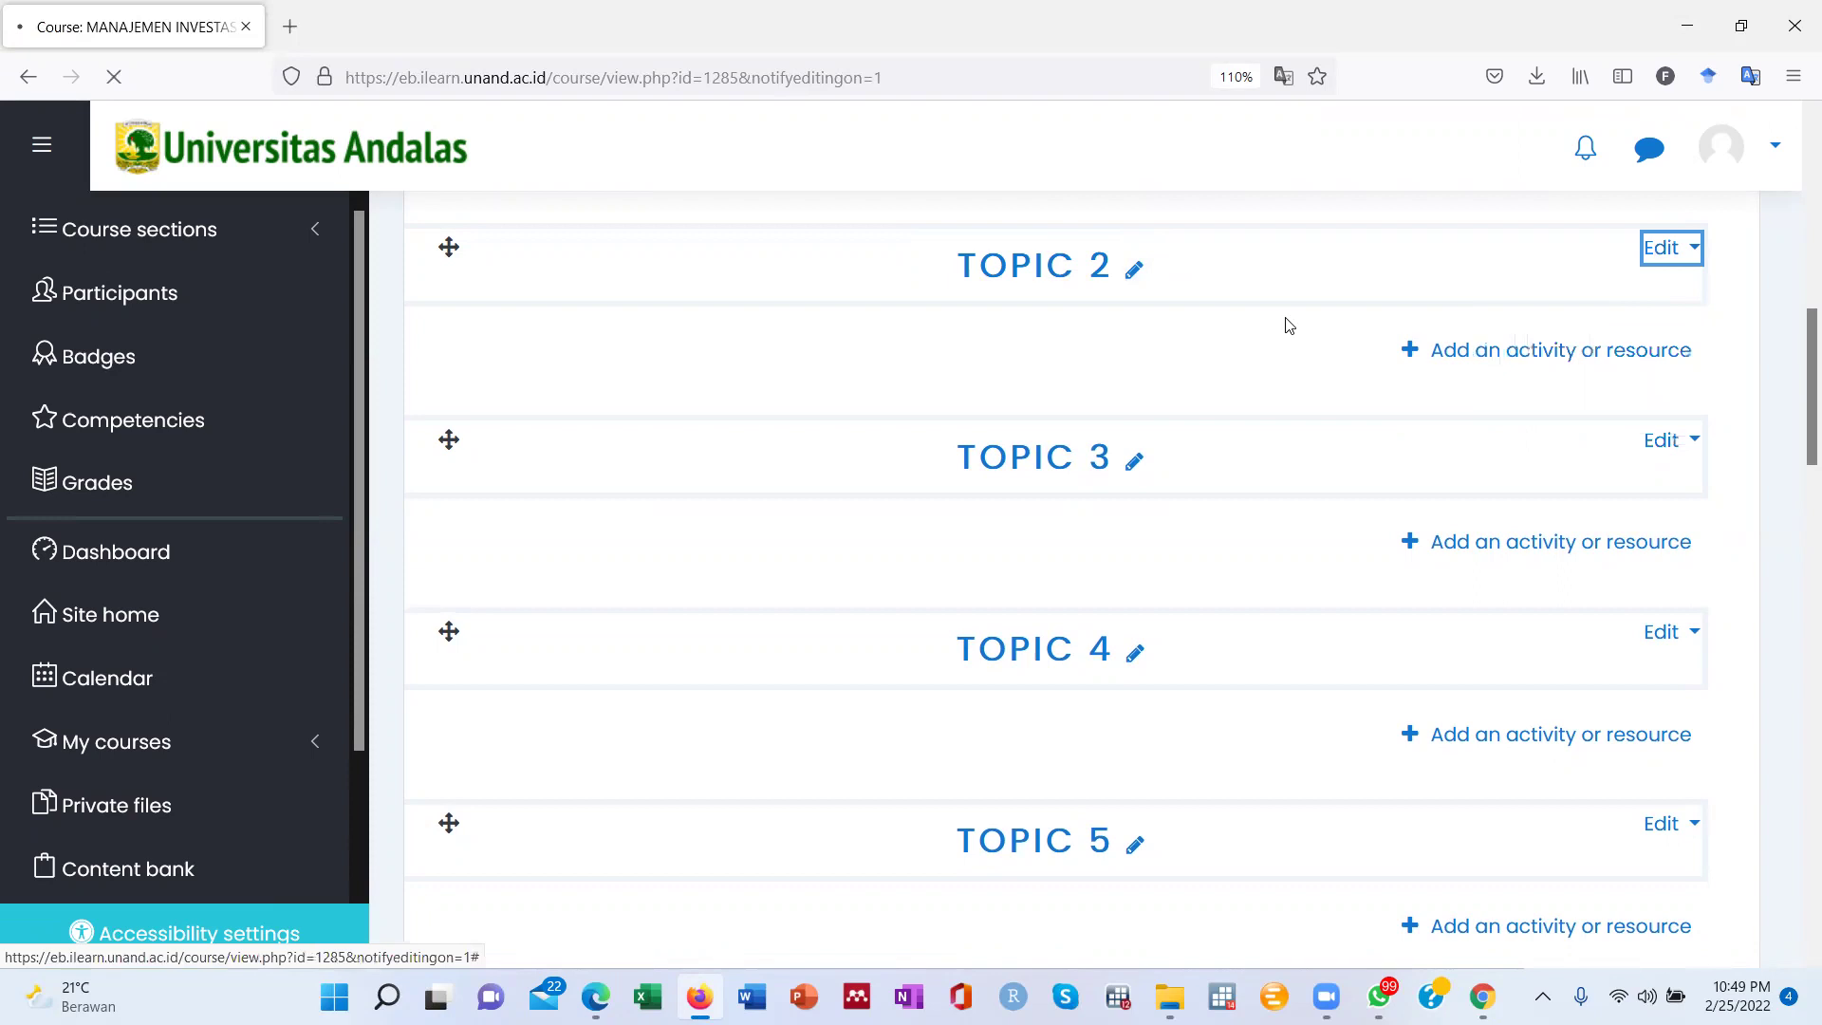
scroll(1147, 541, down, 5)
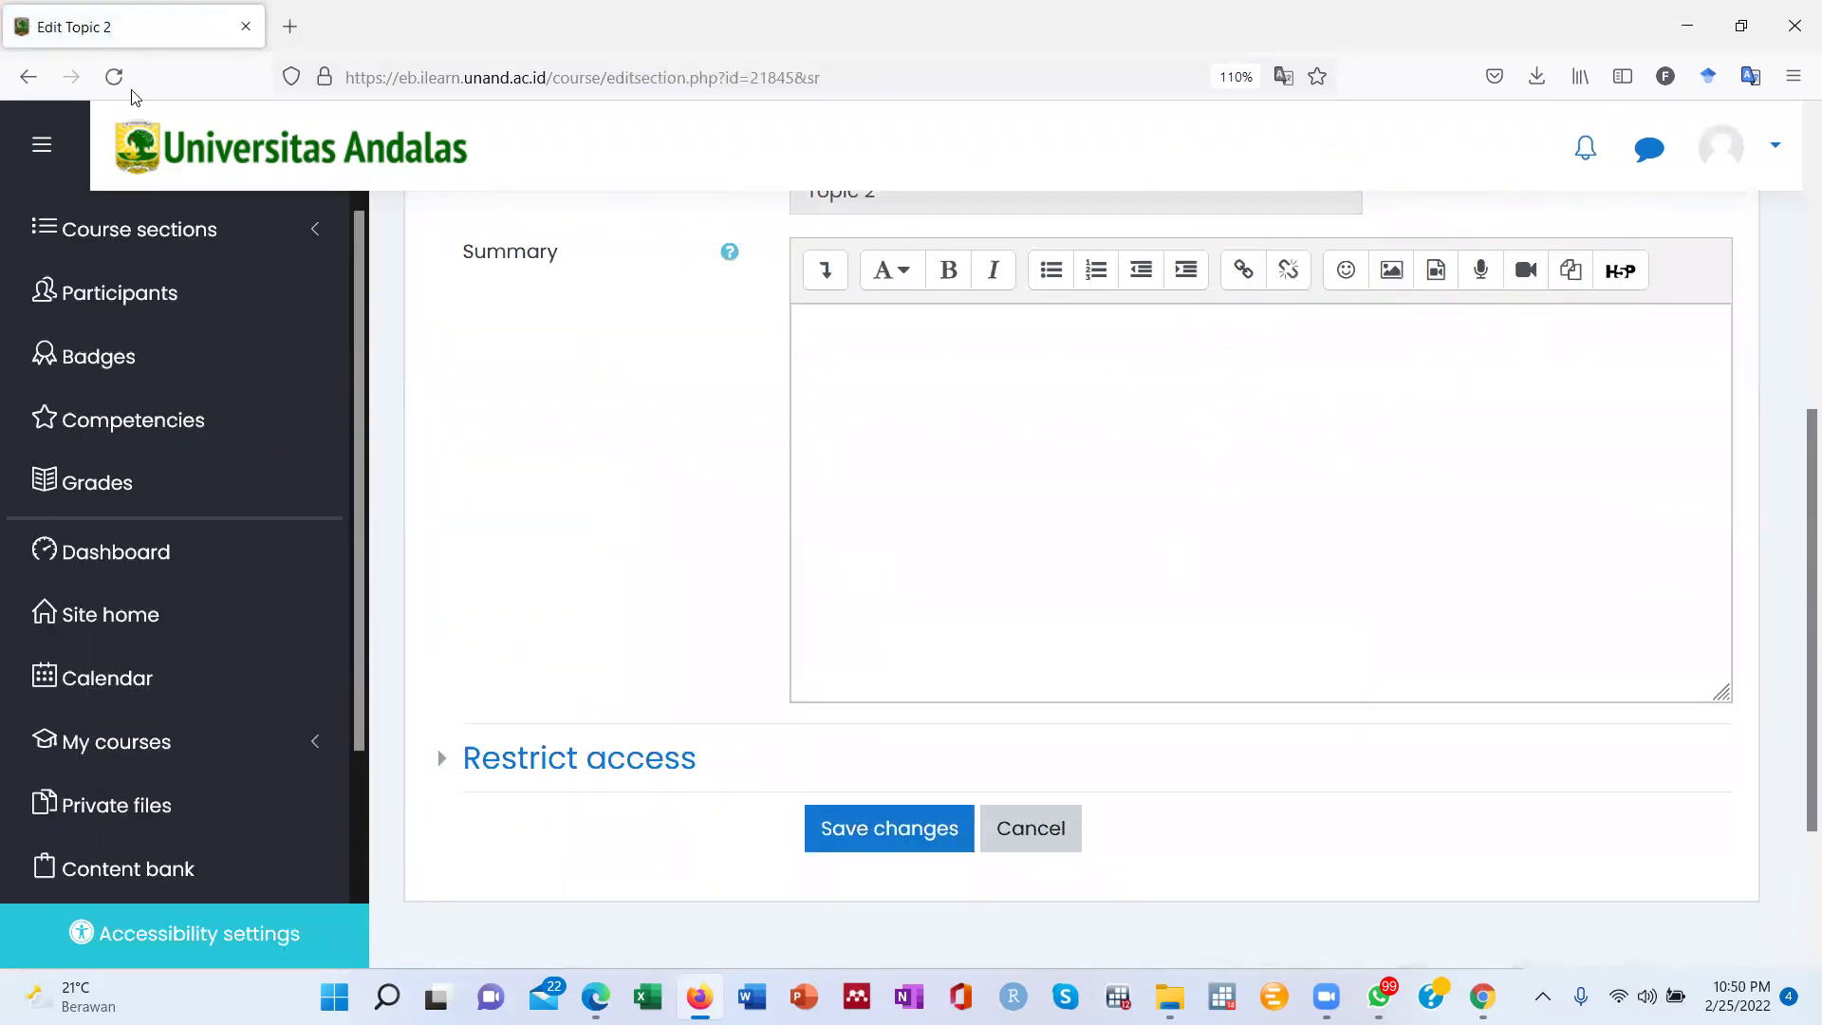
click(28, 87)
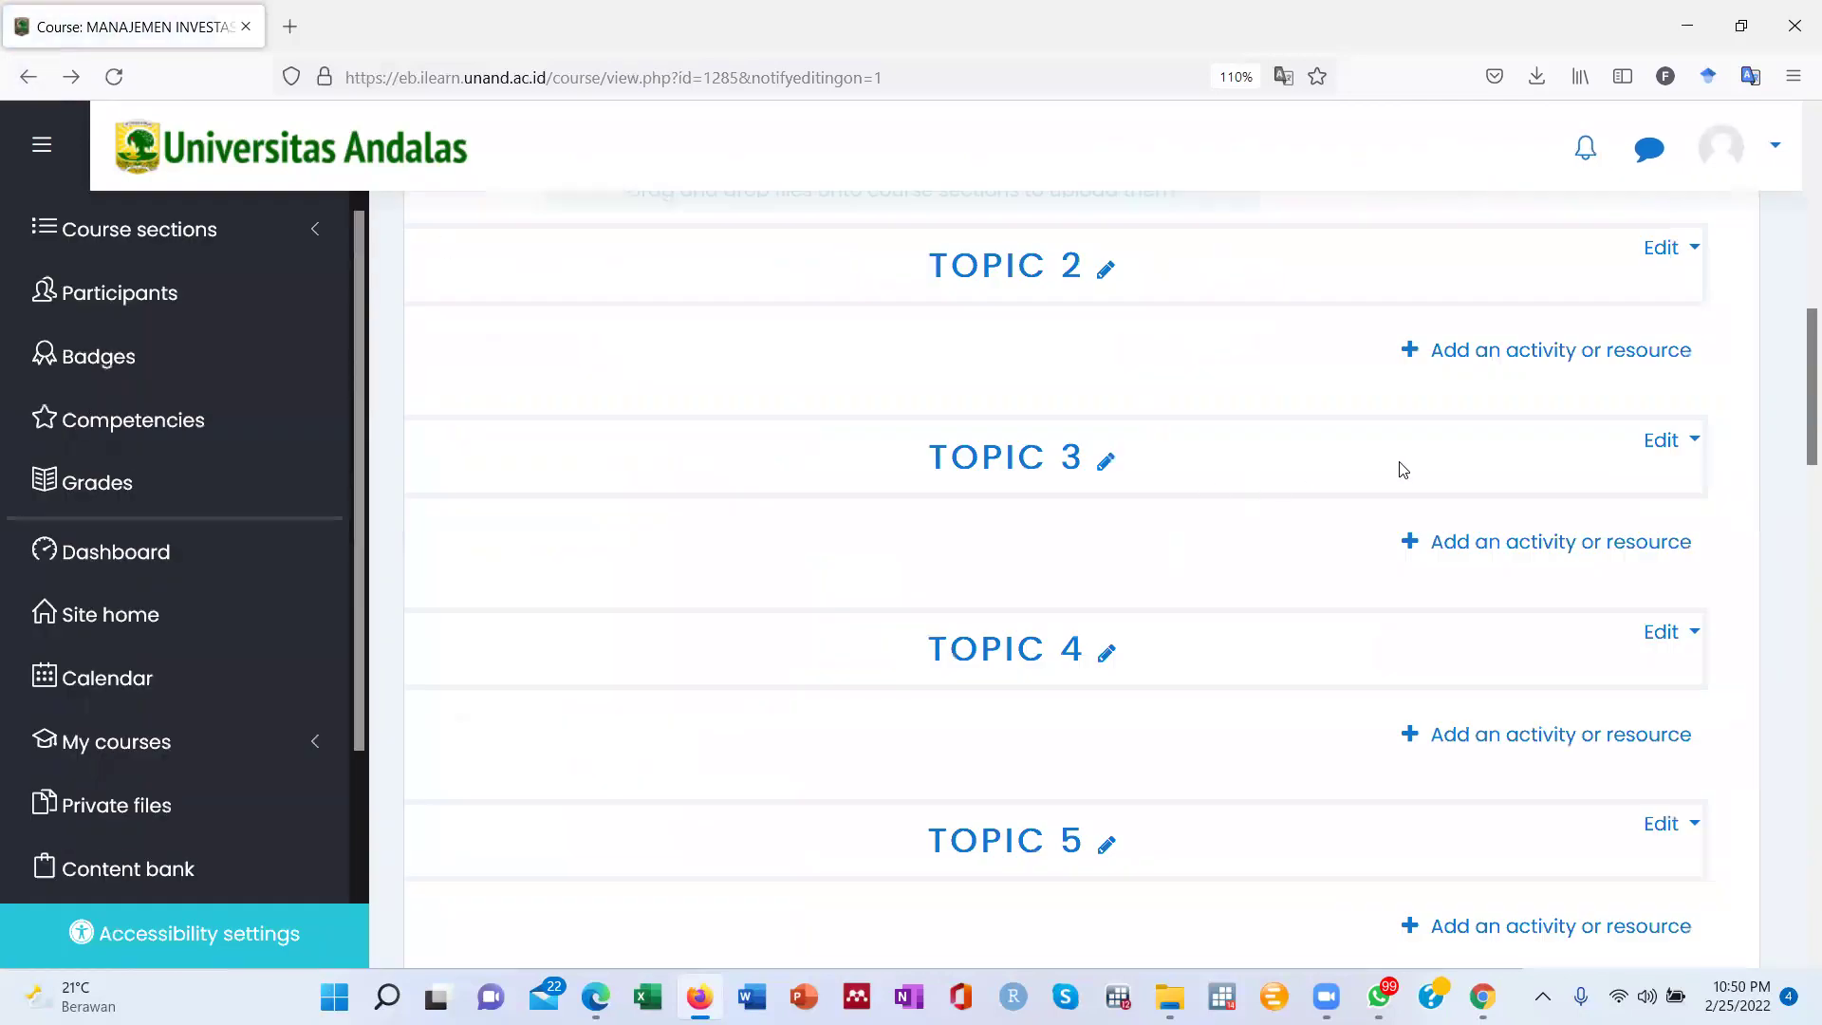
View all activities and resources that can be added to Topic 2 and close the chooser.
click(1530, 353)
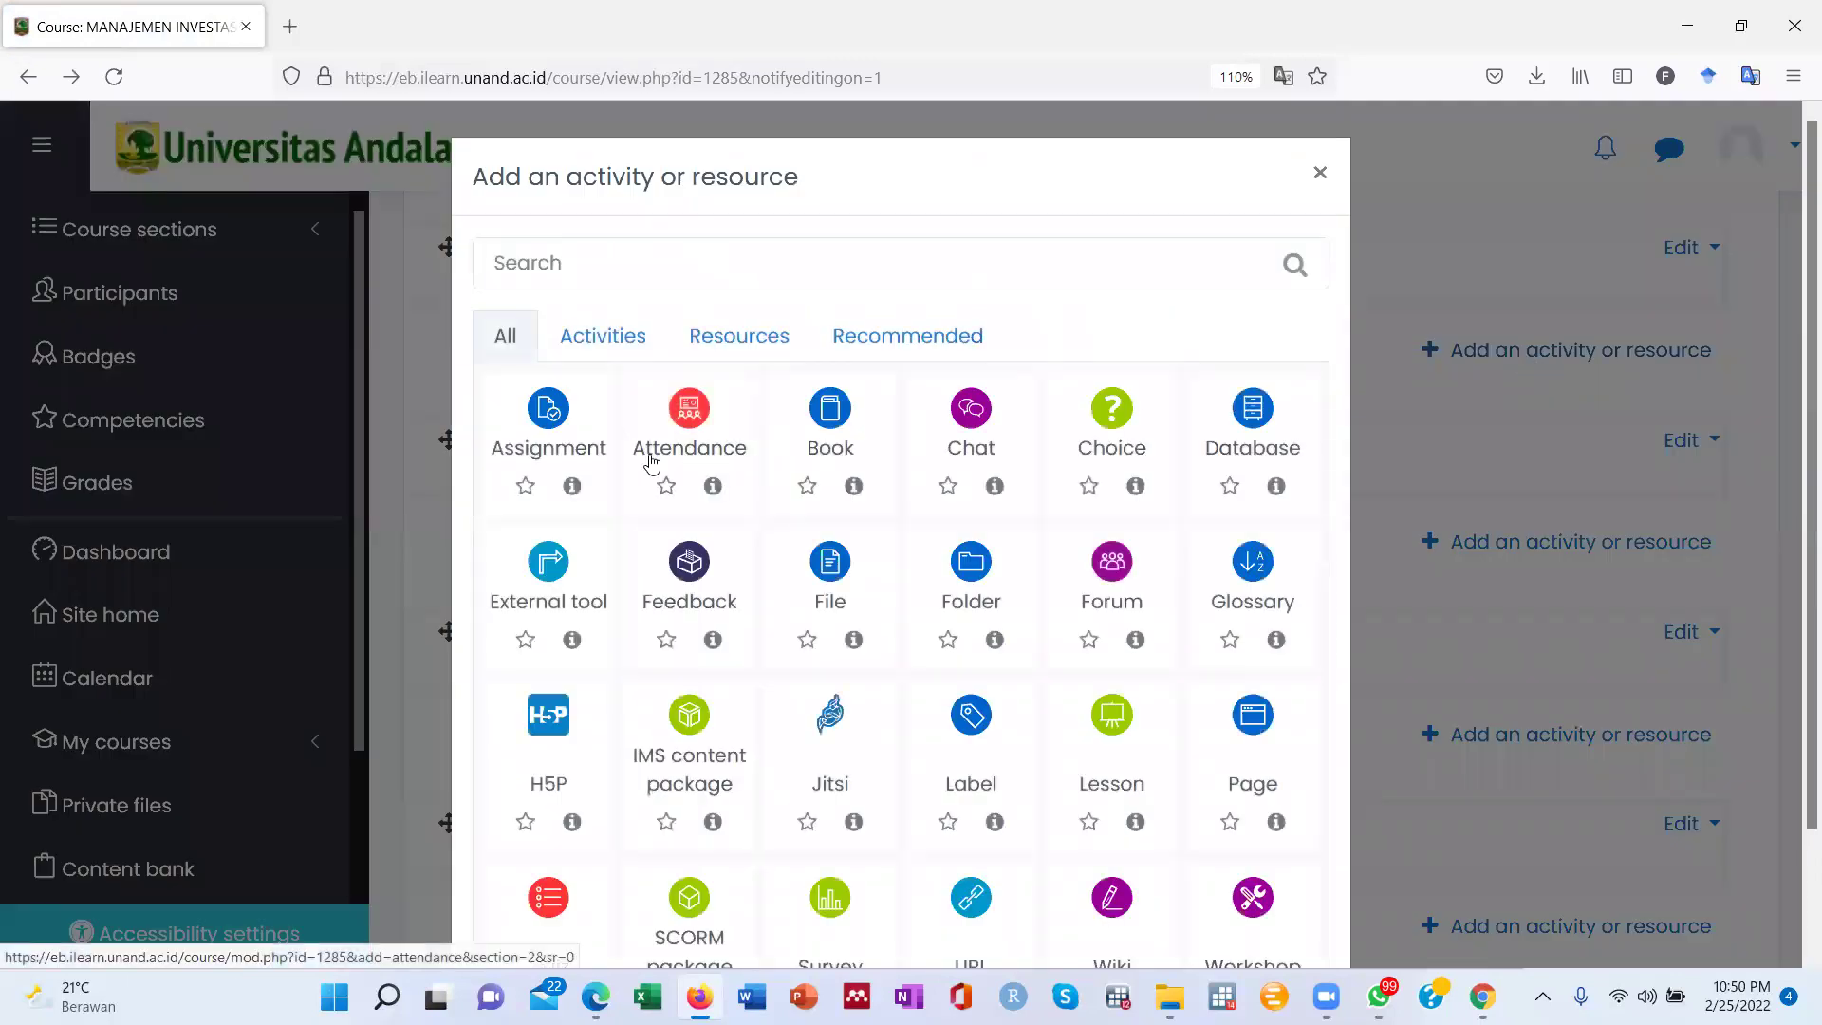
scroll(655, 480, down, 2)
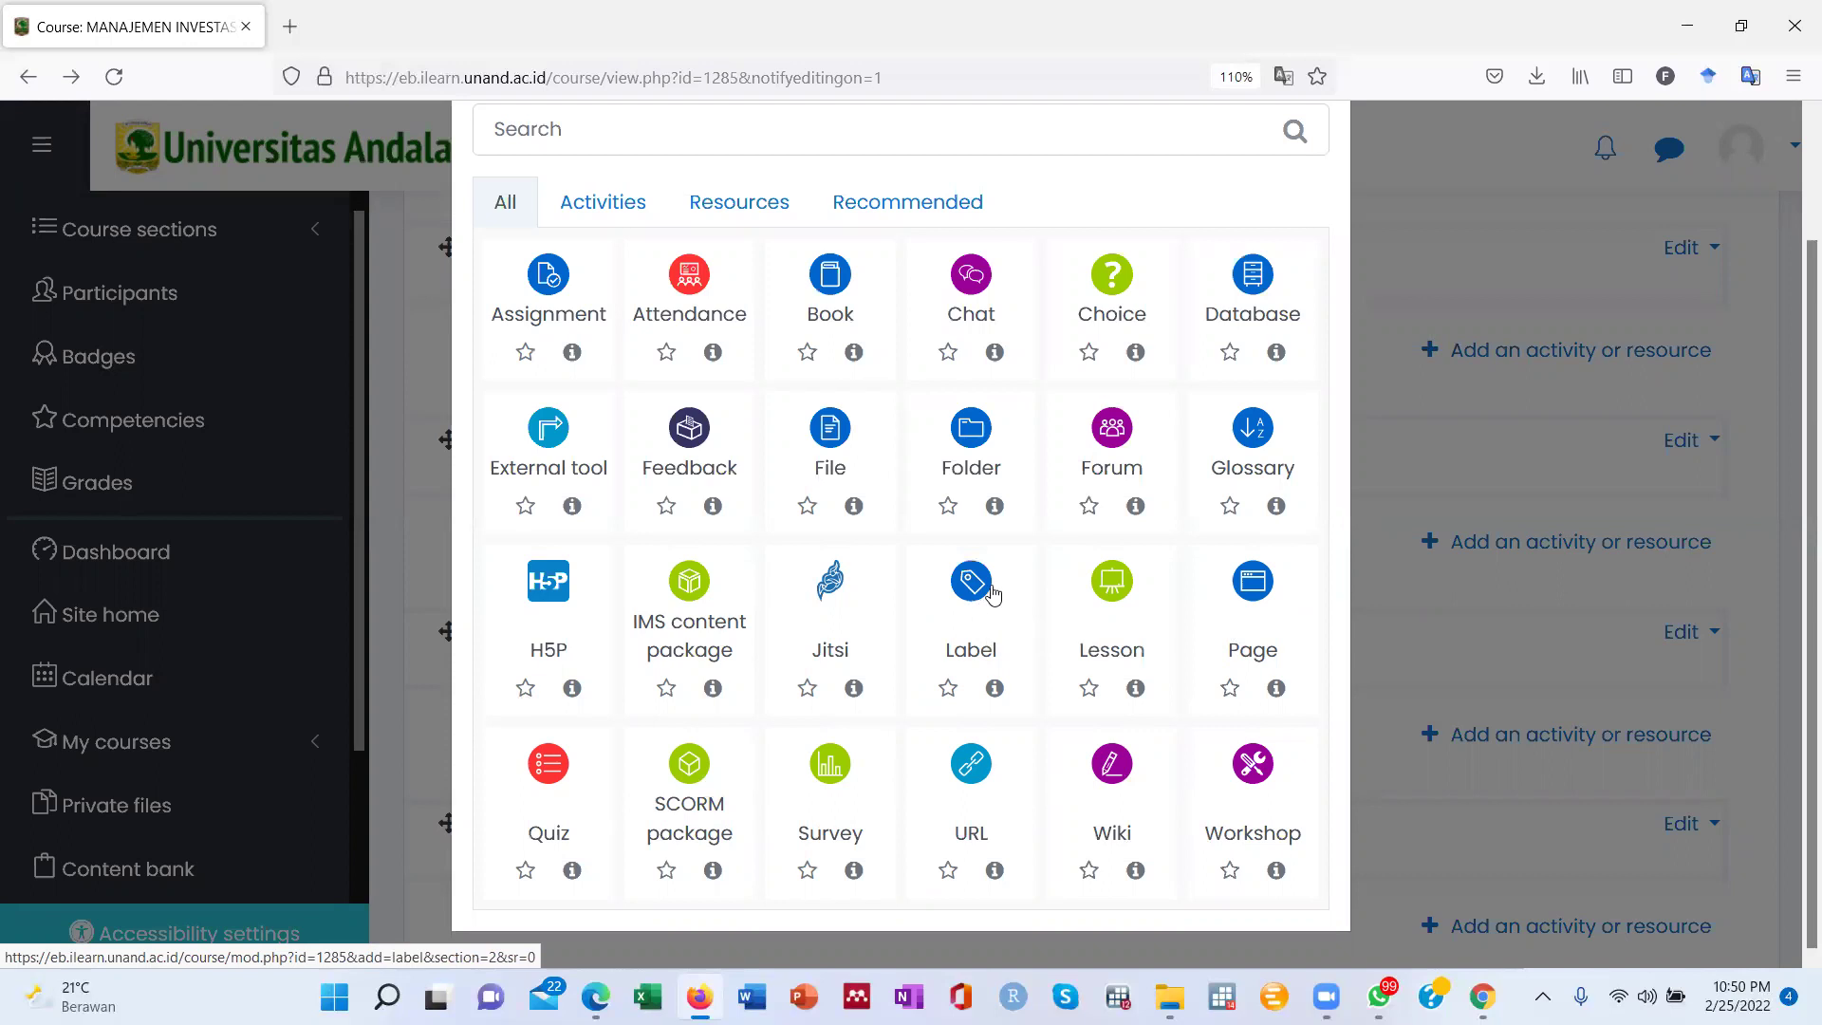
click(1454, 281)
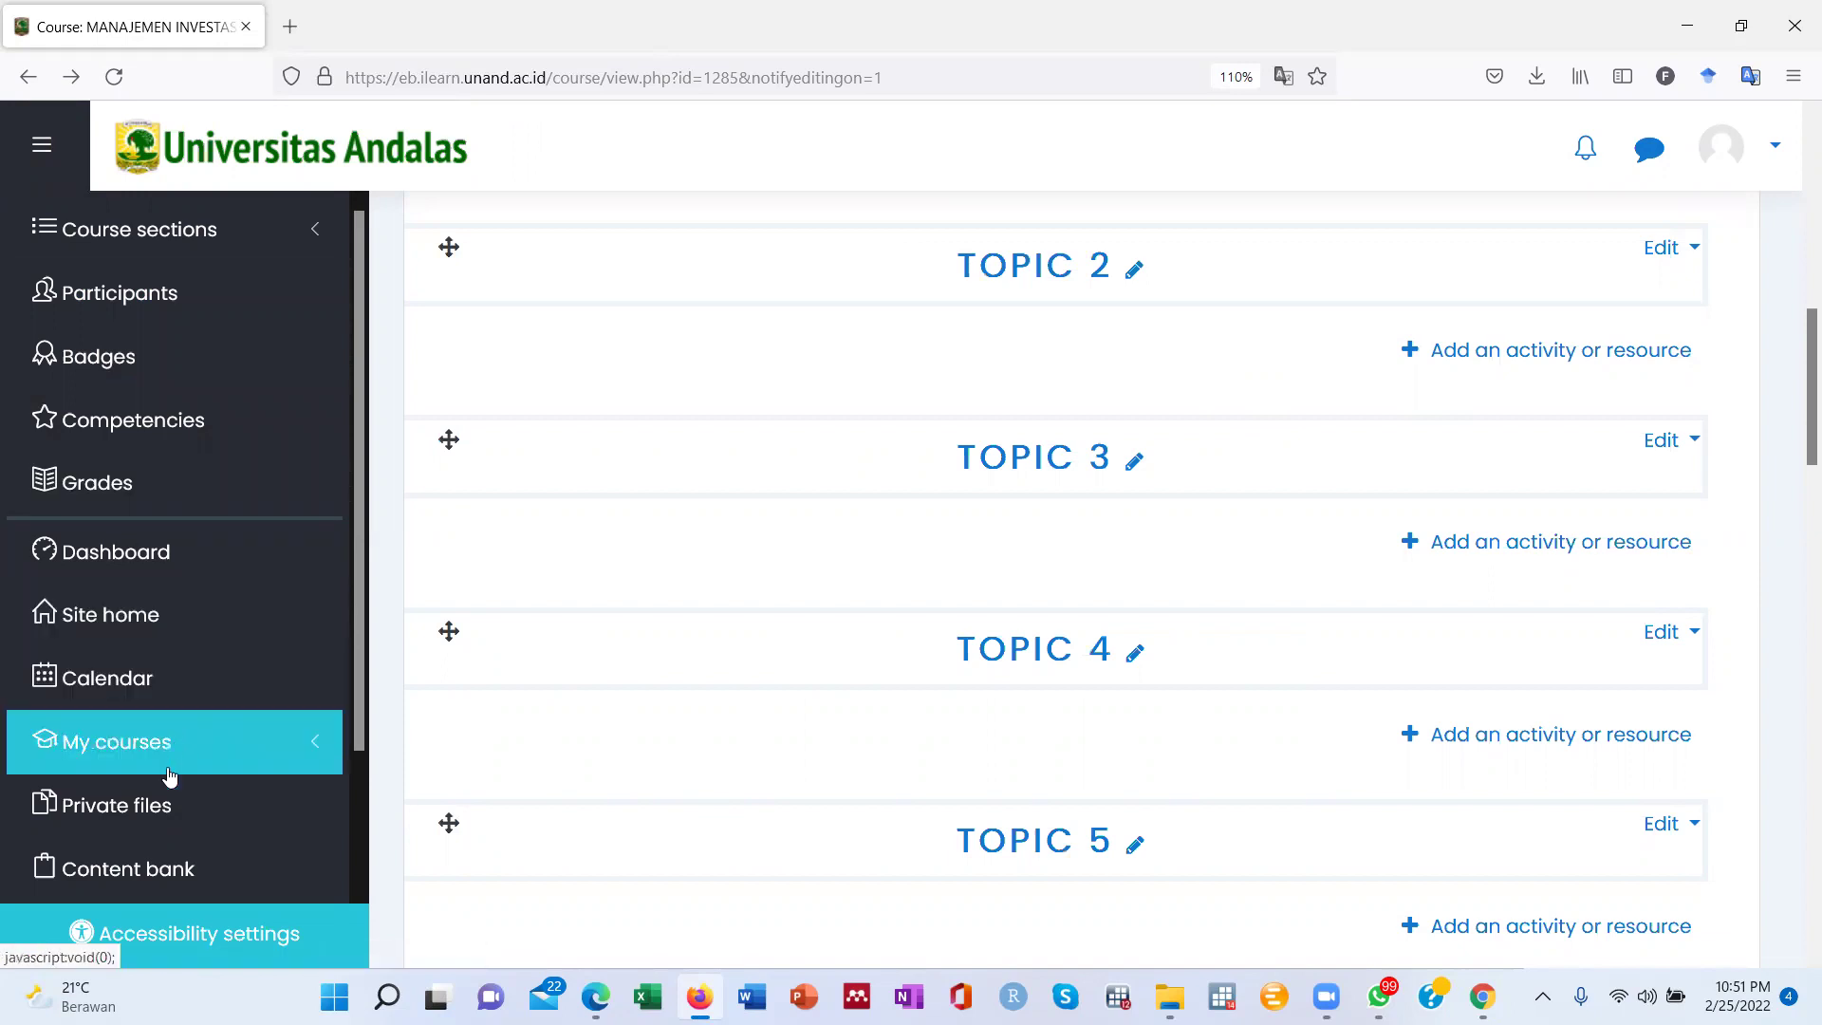
Expand the My courses list and open the Merger and Acquisition KONS STRAREJIK course.
click(244, 752)
scroll(190, 735, down, 3)
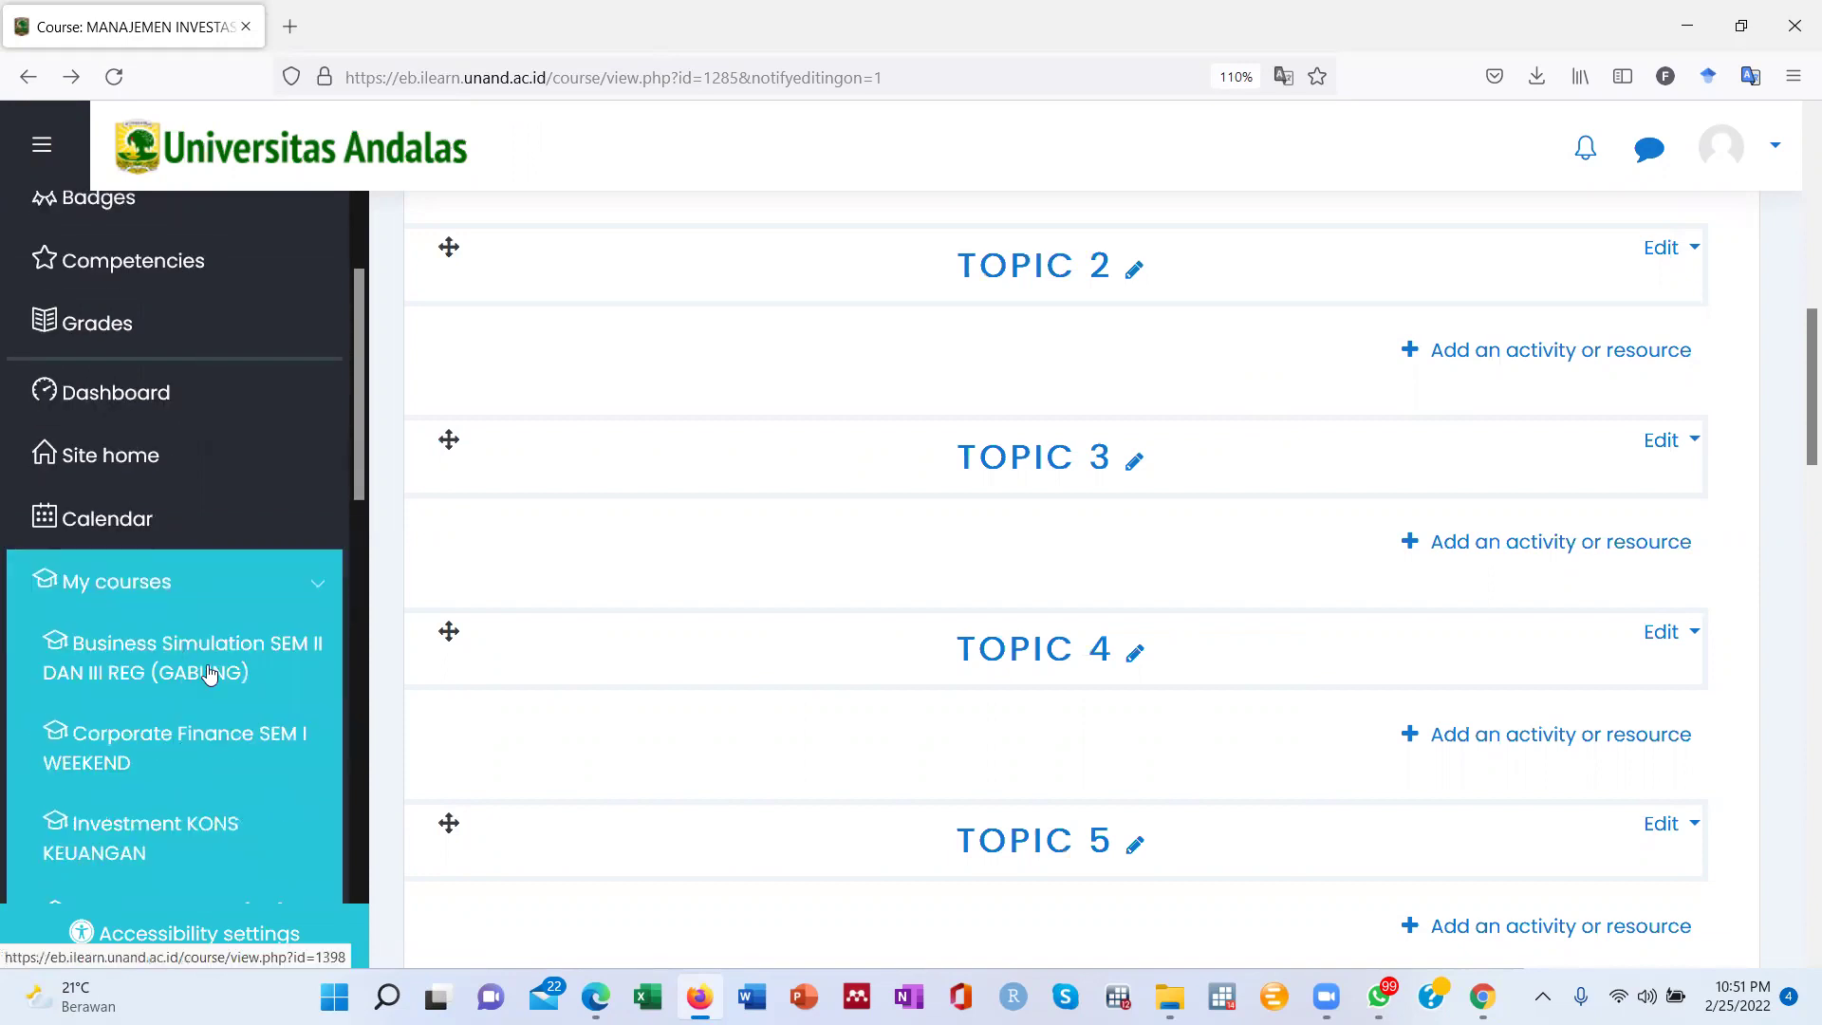
scroll(166, 712, down, 3)
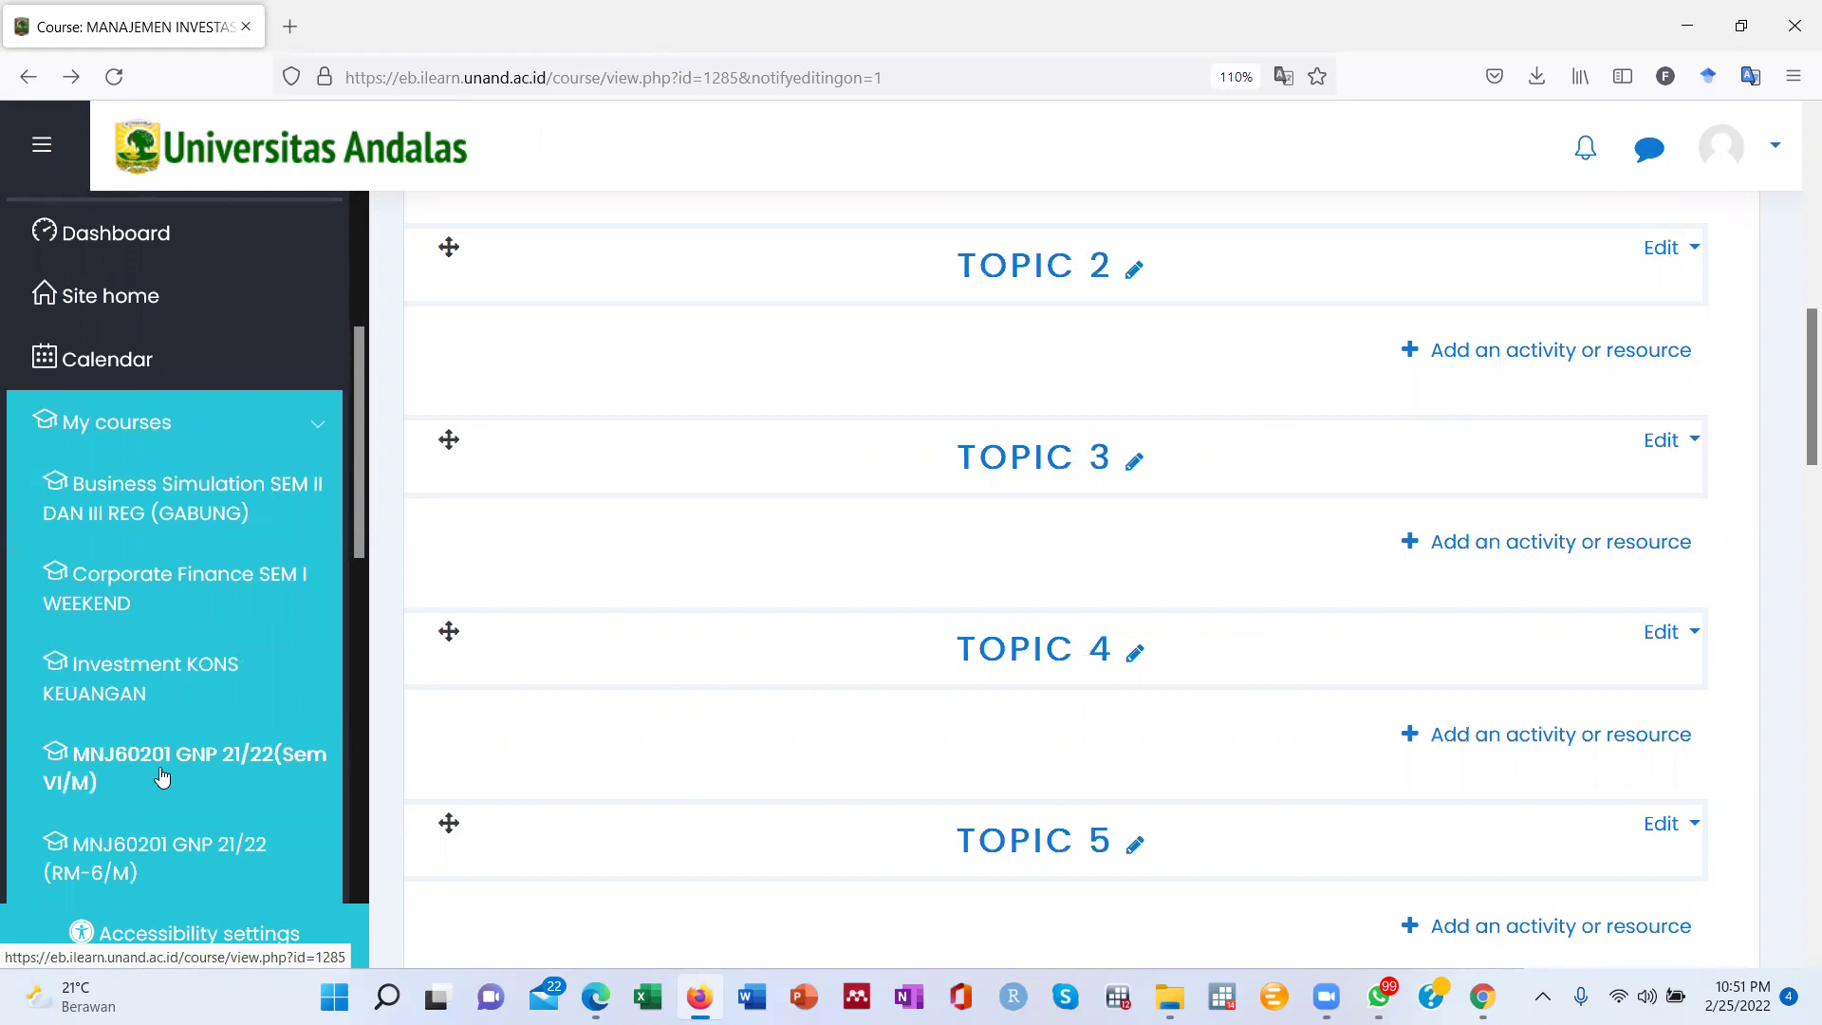
scroll(191, 533, down, 3)
scroll(193, 681, down, 6)
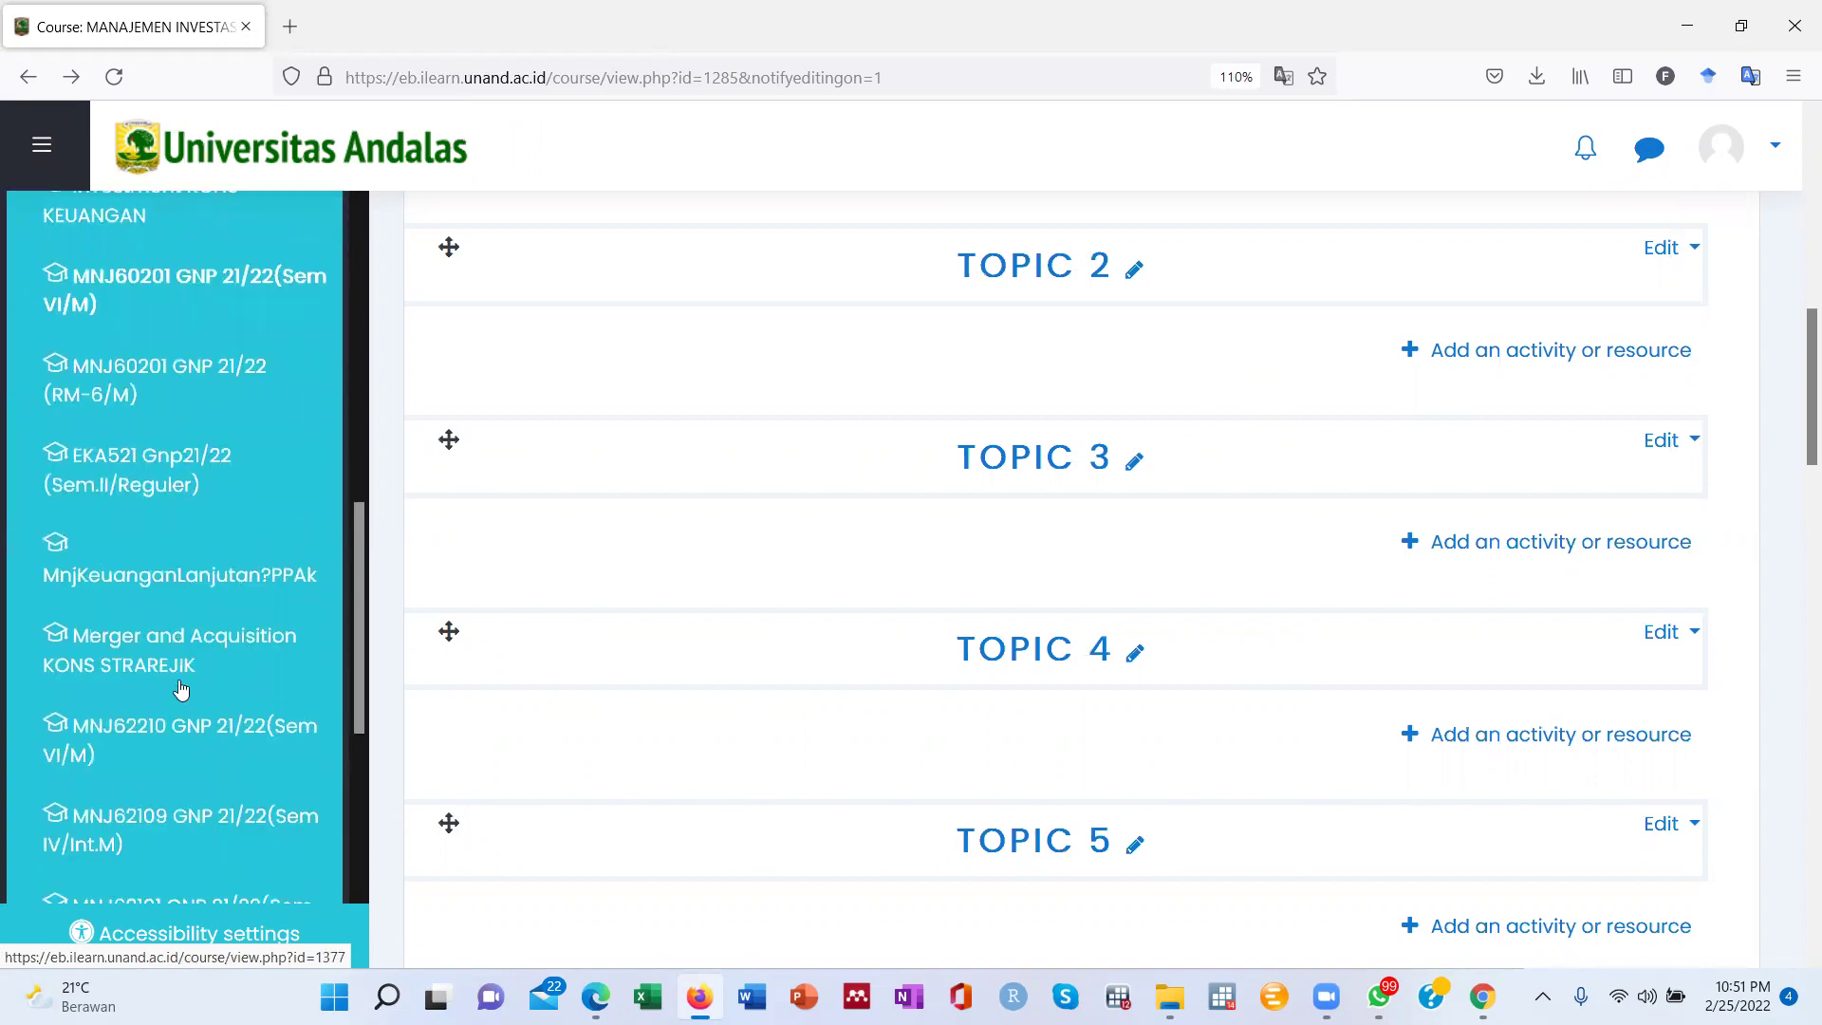
click(186, 648)
Start adding a new File resource to Topic 1 of the Merger and Acquisition course.
scroll(856, 661, down, 2)
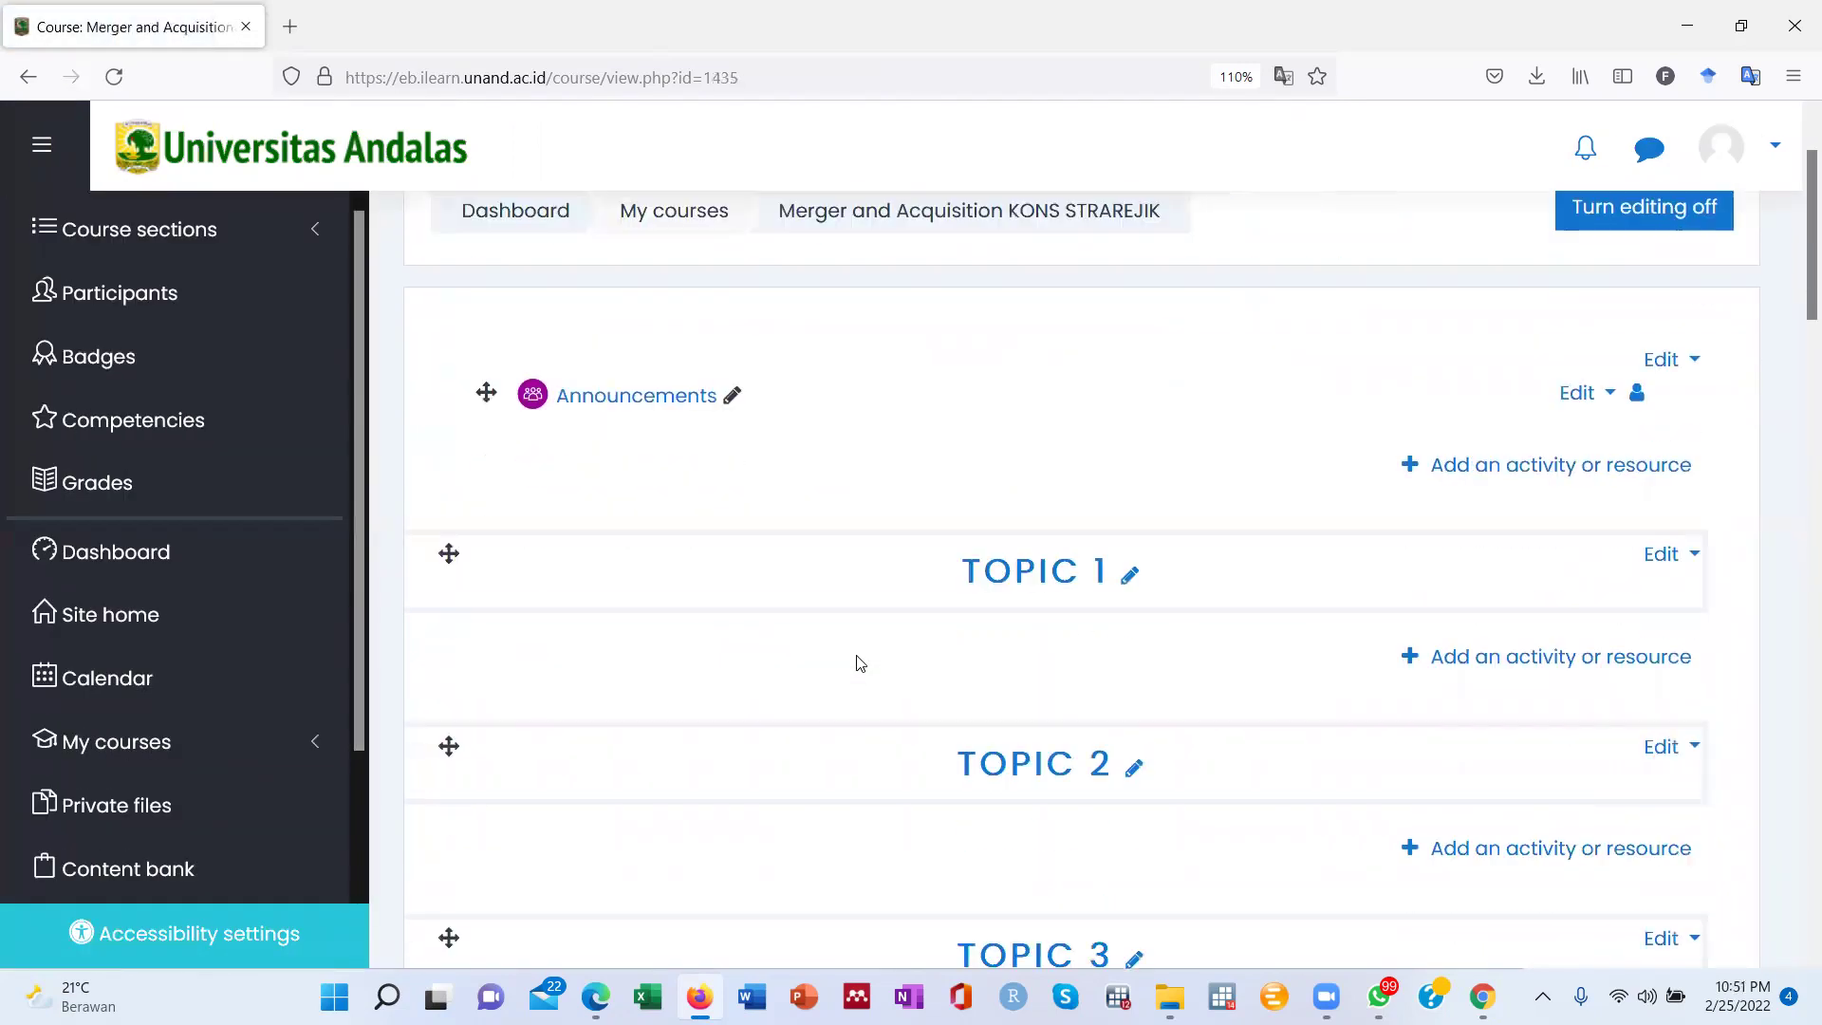
scroll(860, 662, up, 2)
scroll(857, 662, down, 2)
click(1529, 670)
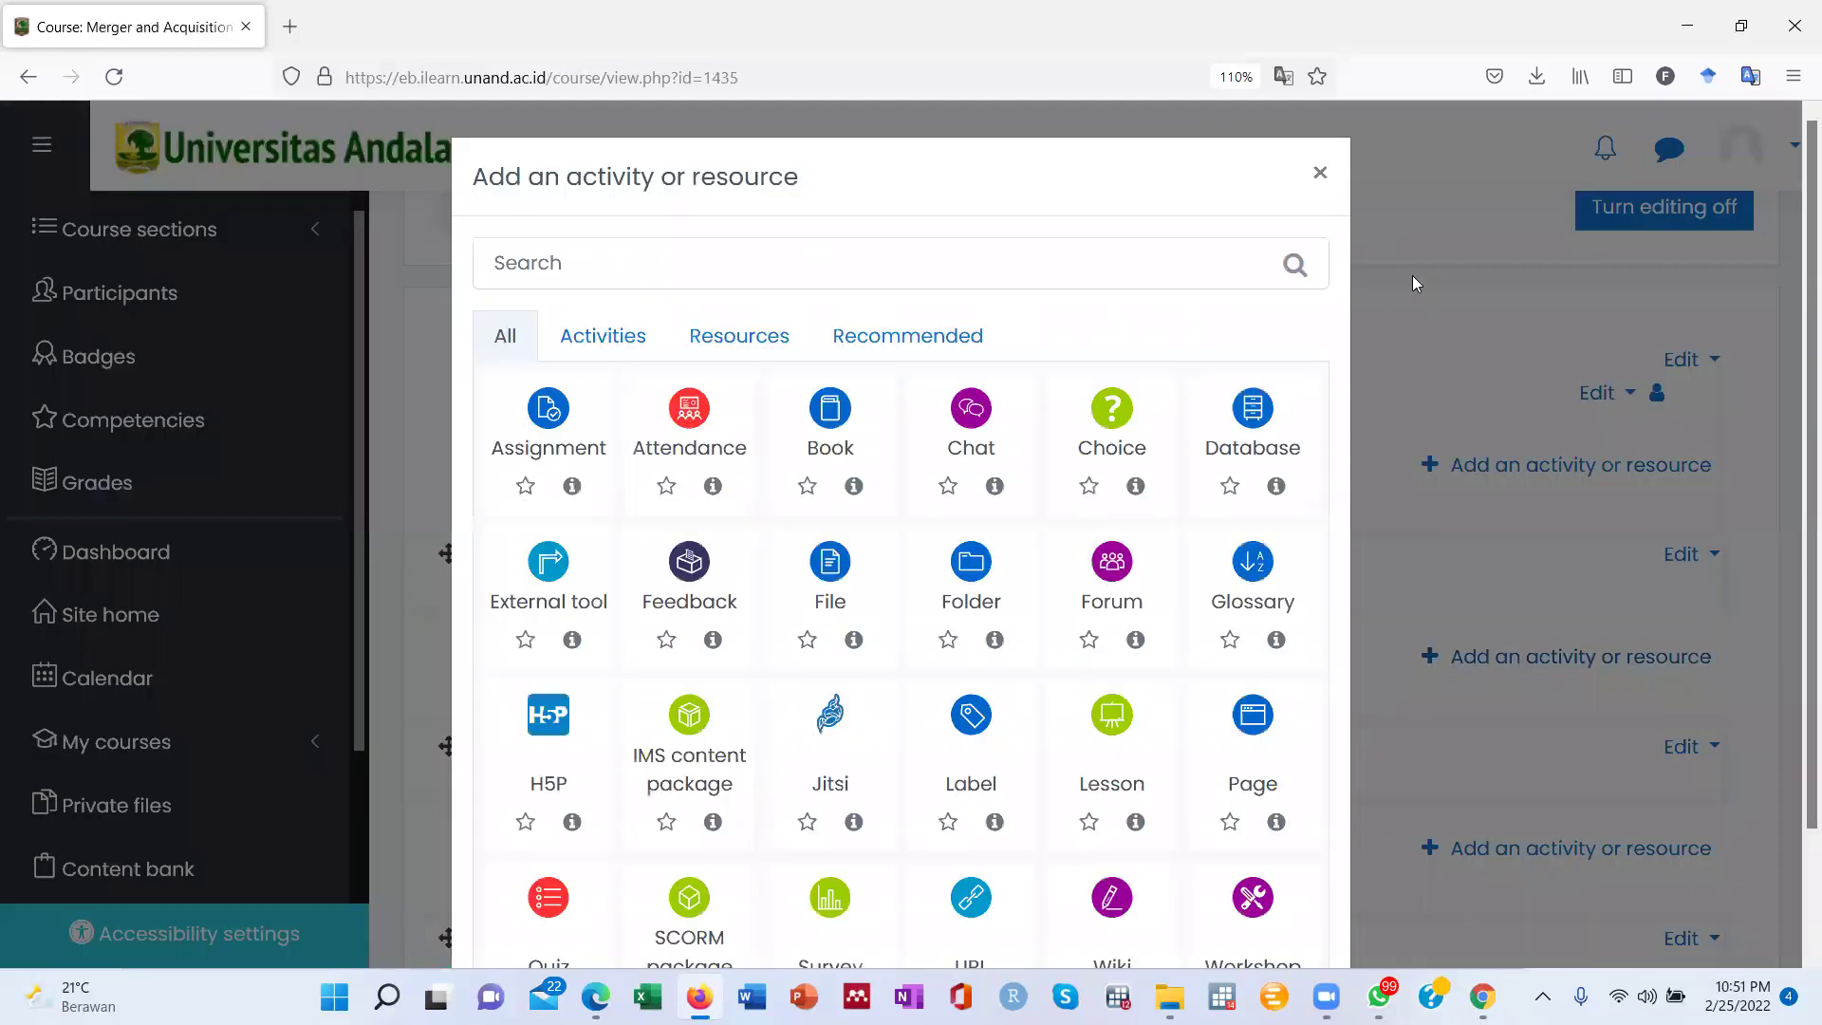
click(833, 567)
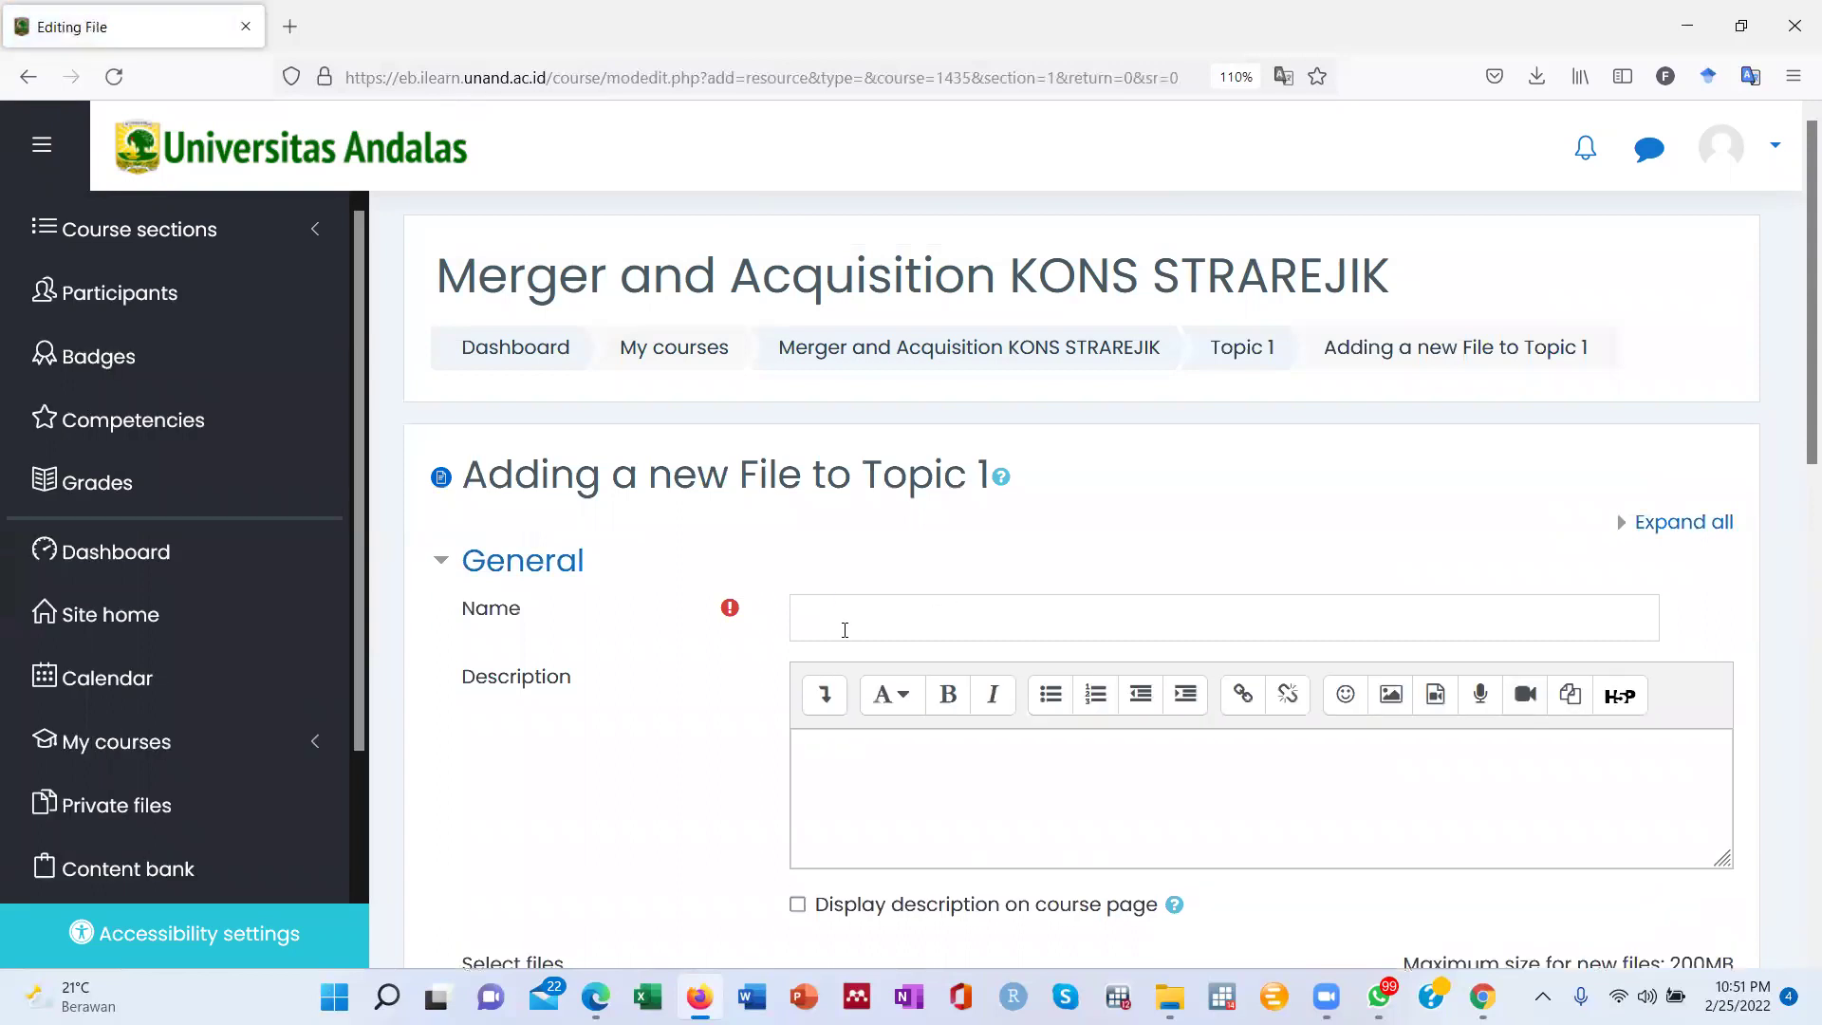
Look through the new File form, from its name, description and file selection fields to the save options.
scroll(845, 629, down, 3)
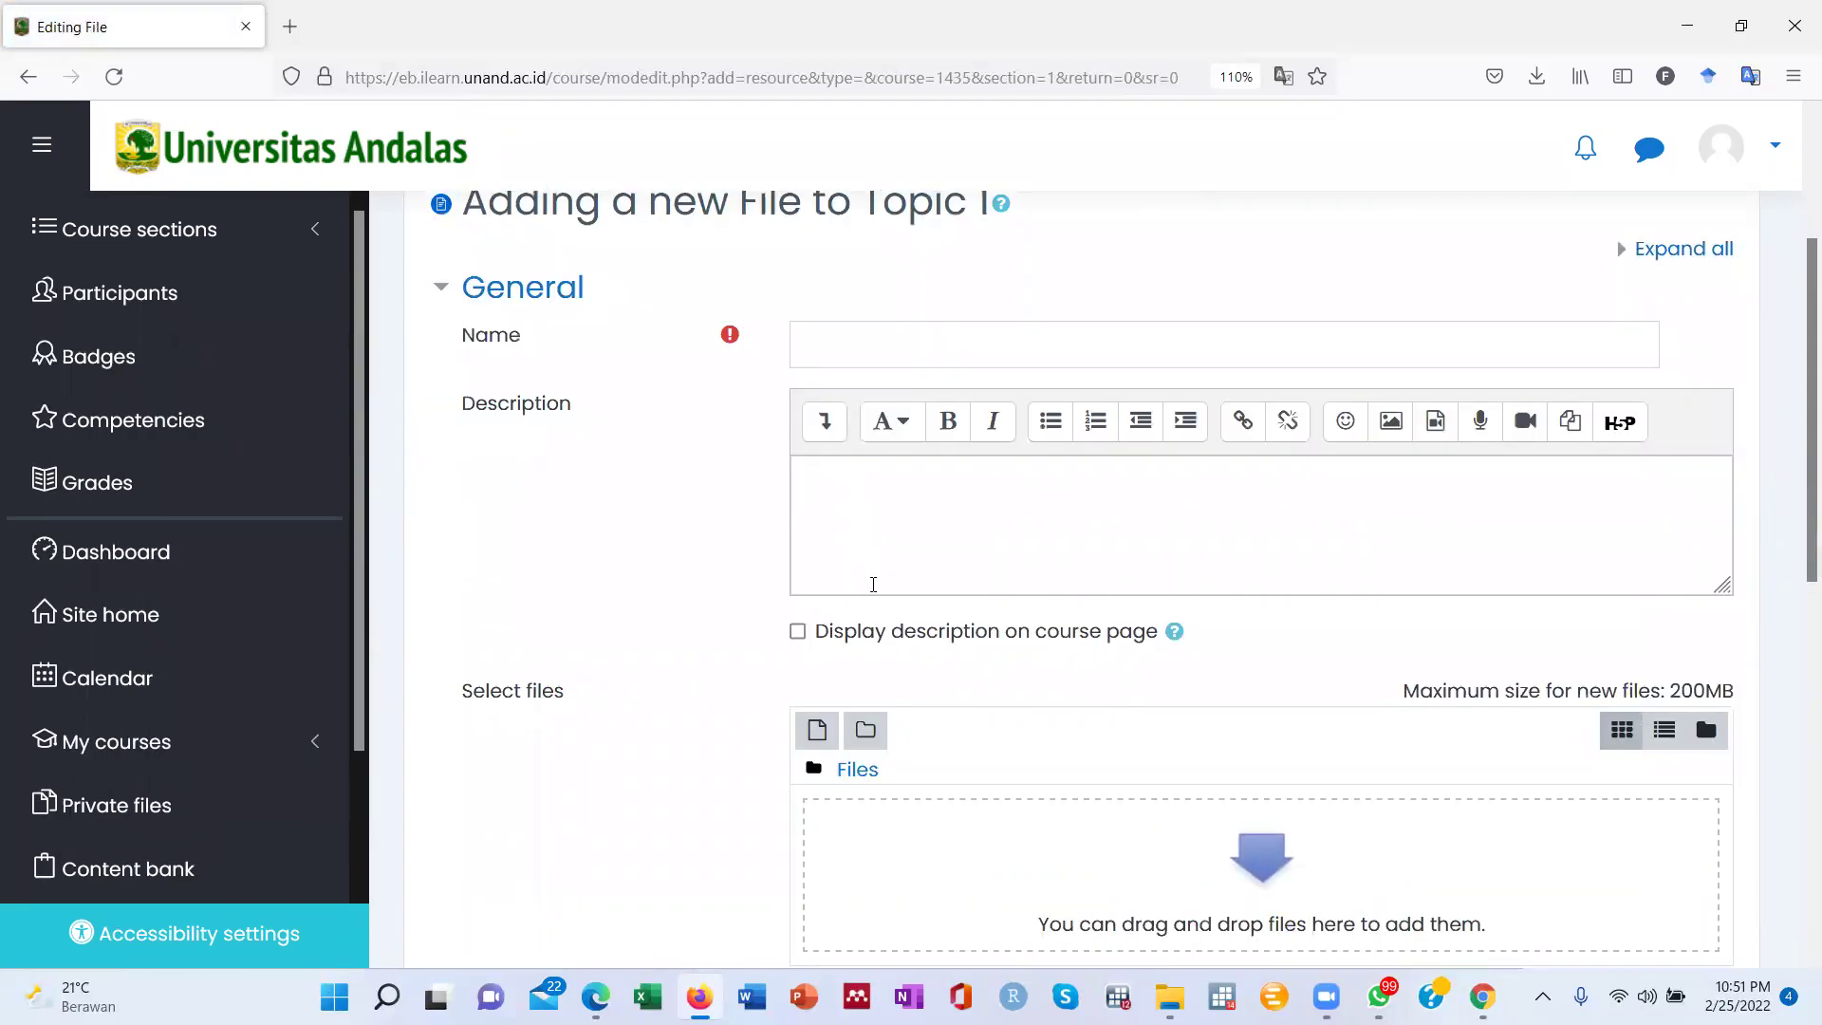
scroll(1186, 825, down, 2)
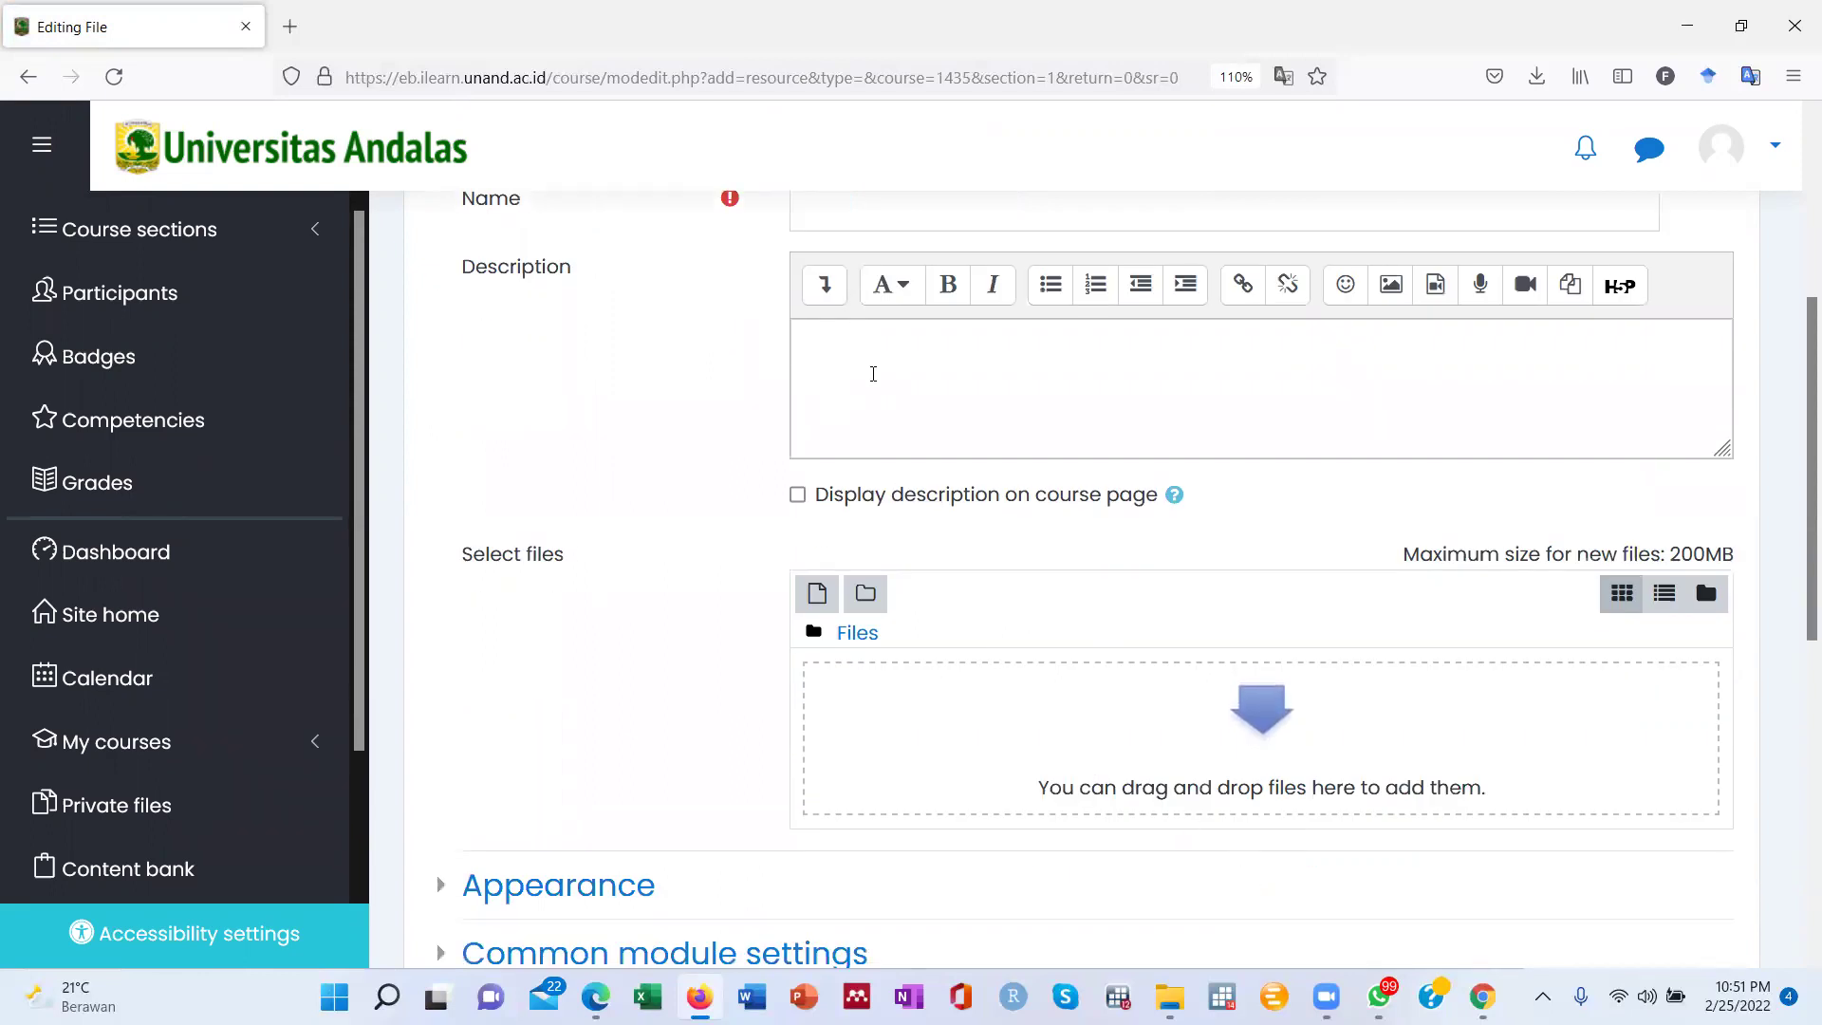
scroll(949, 427, up, 5)
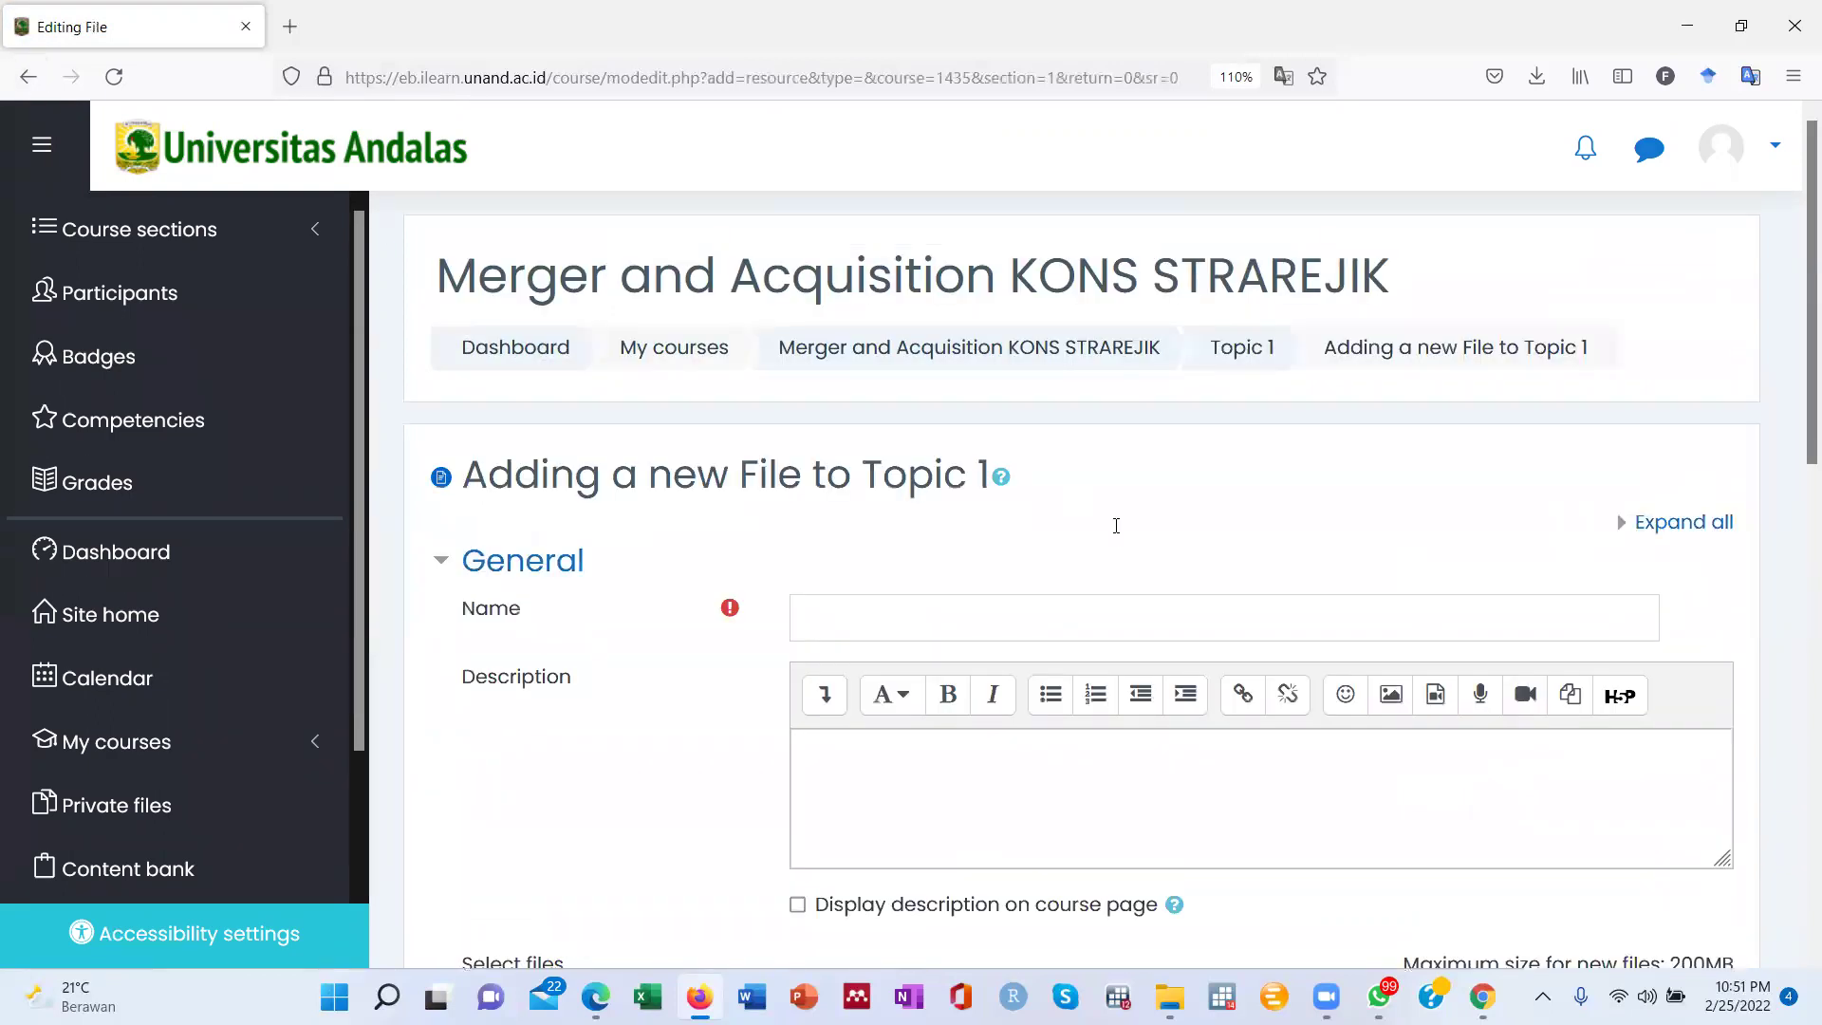
scroll(939, 664, down, 14)
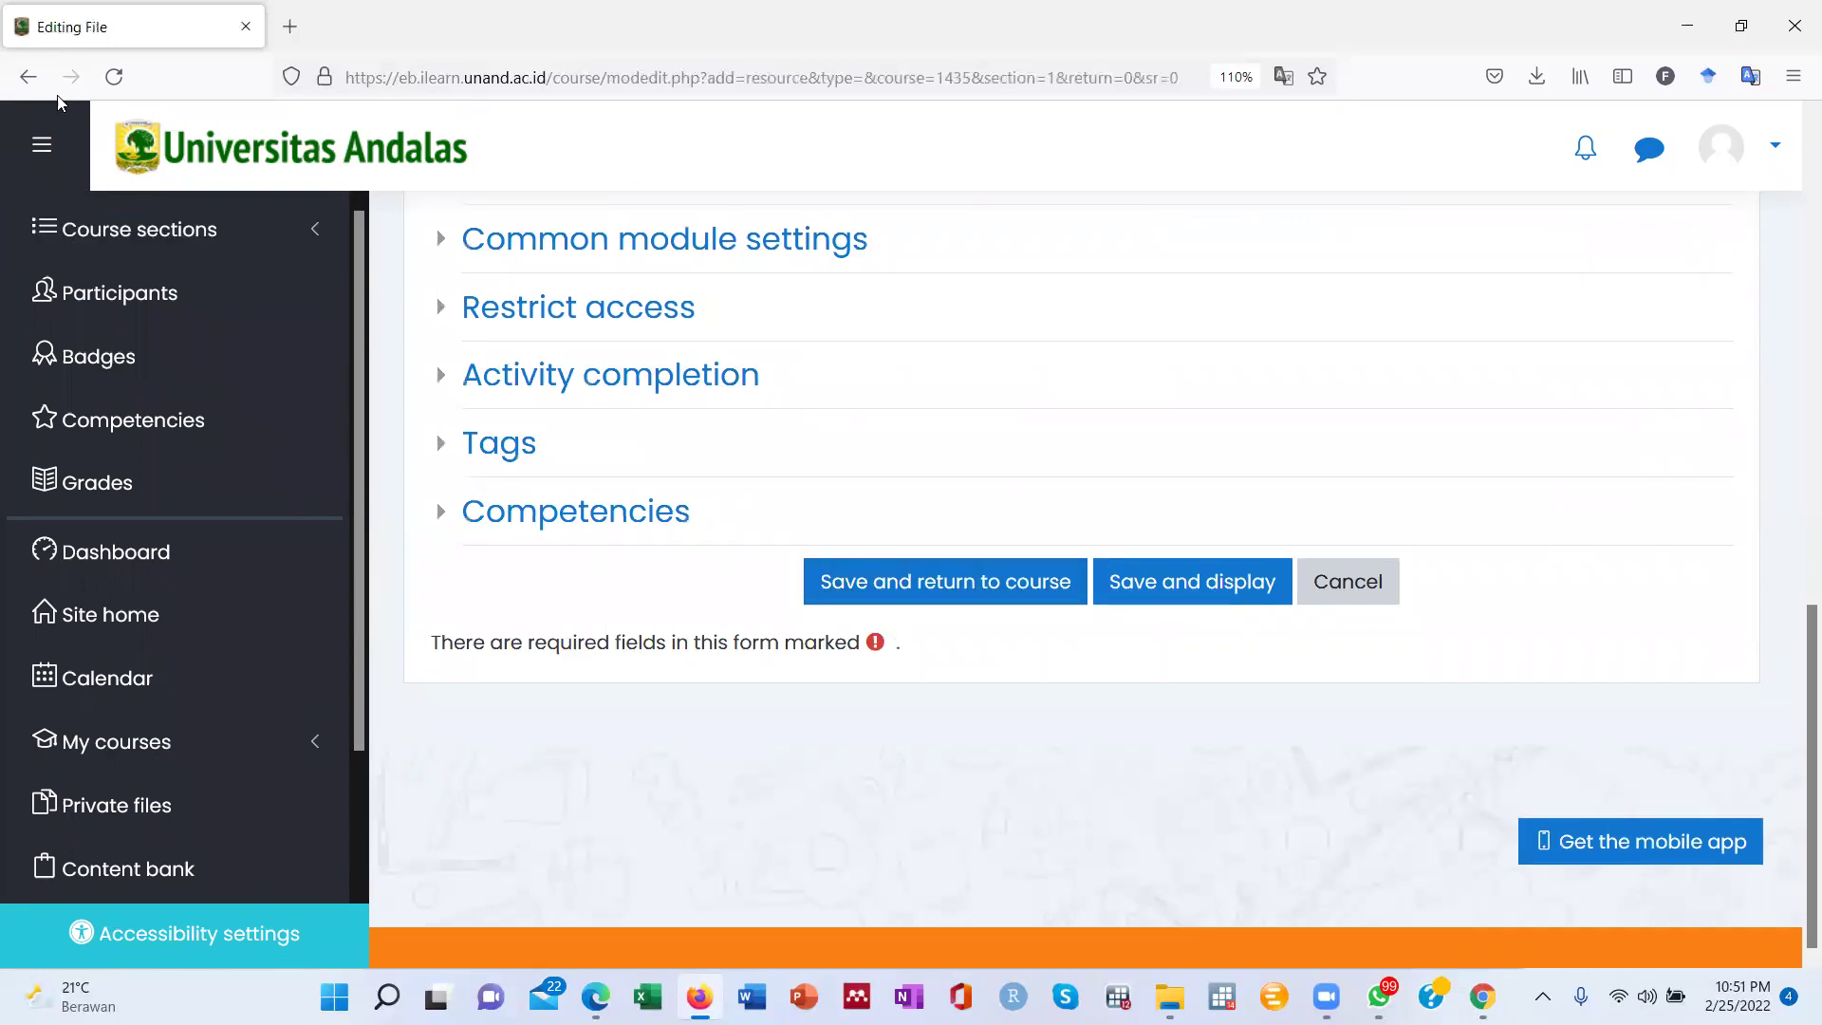
Return to the course page without saving the new File resource and rename the Topic 1 section as "Week I ABCD".
click(27, 76)
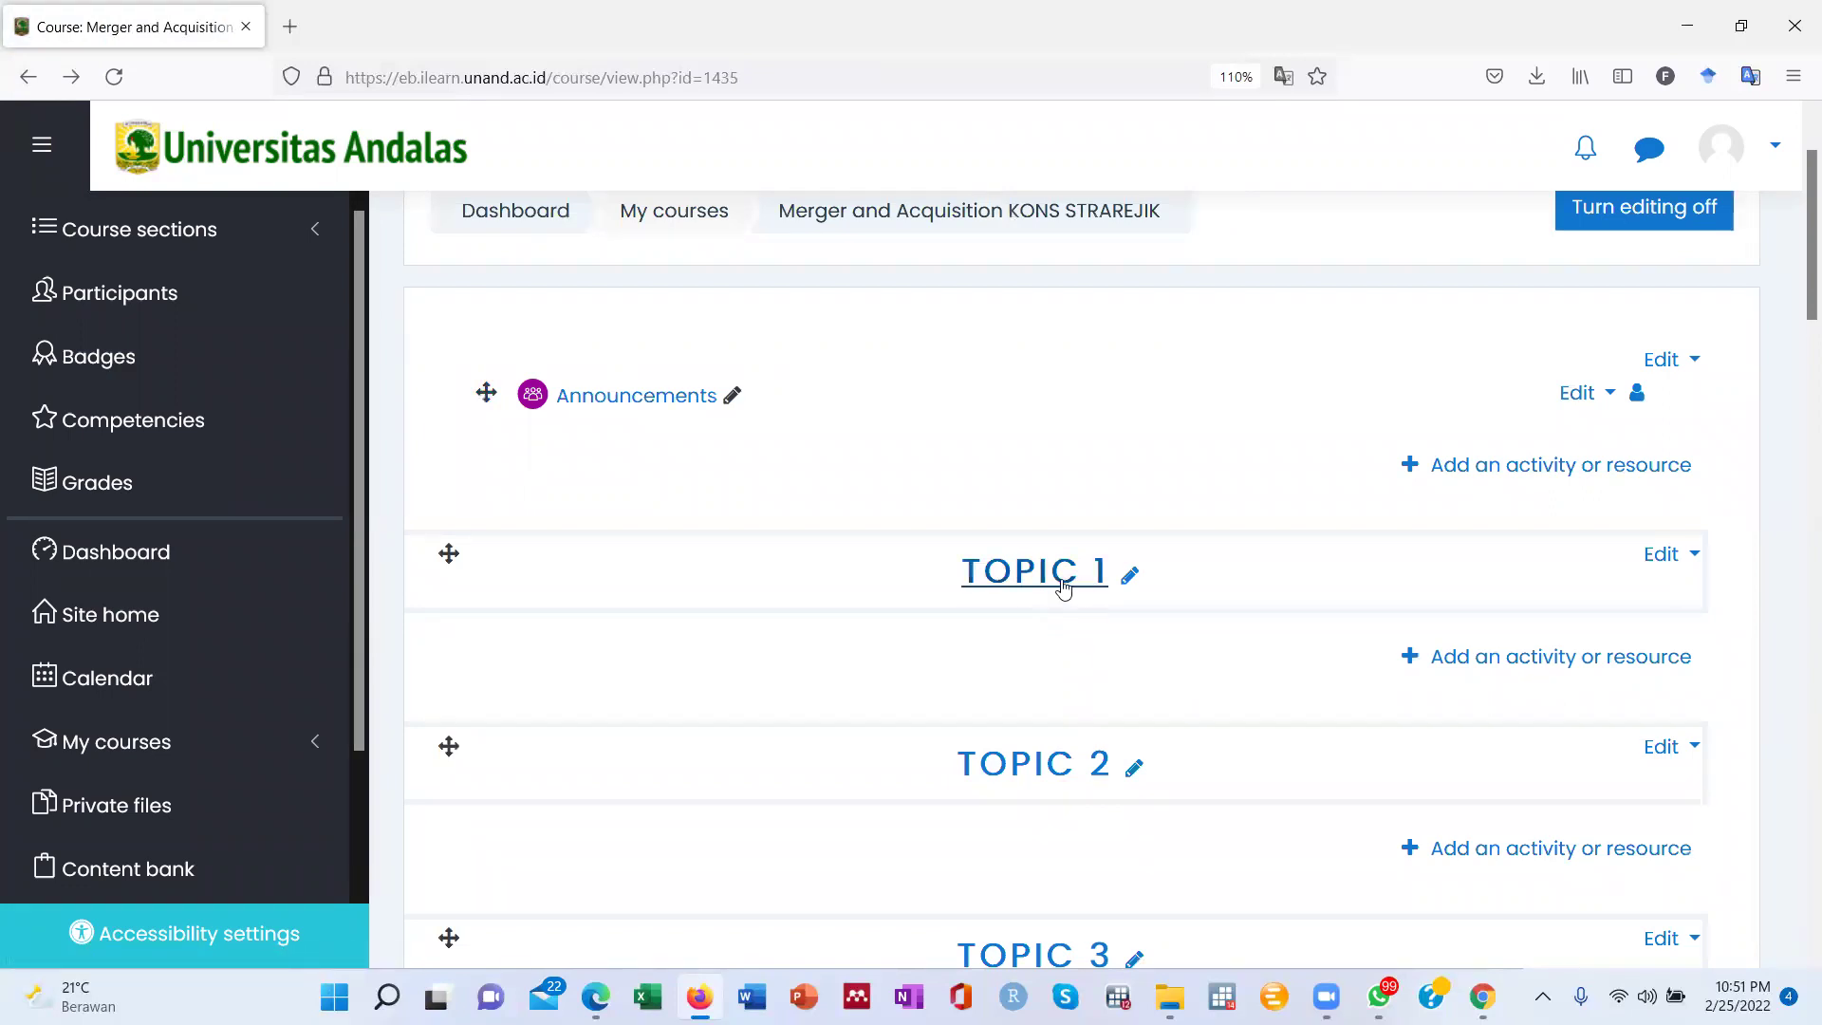
click(1127, 588)
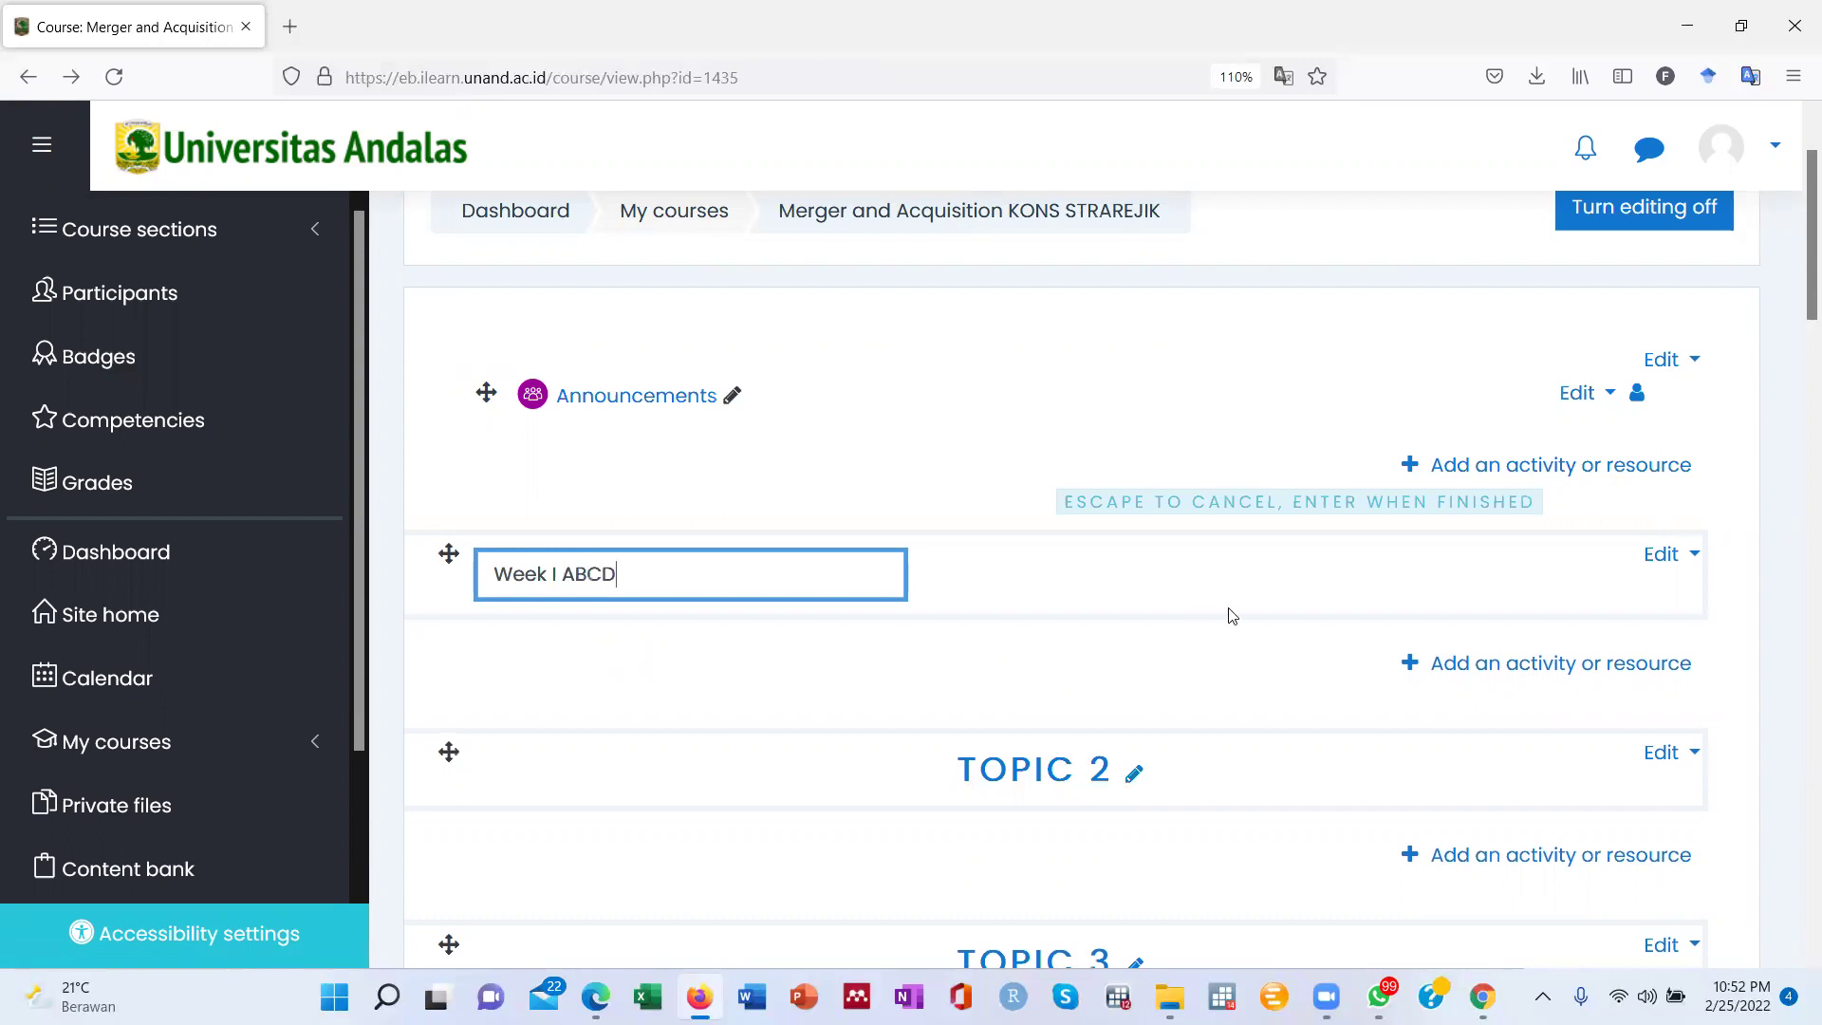
key(Return)
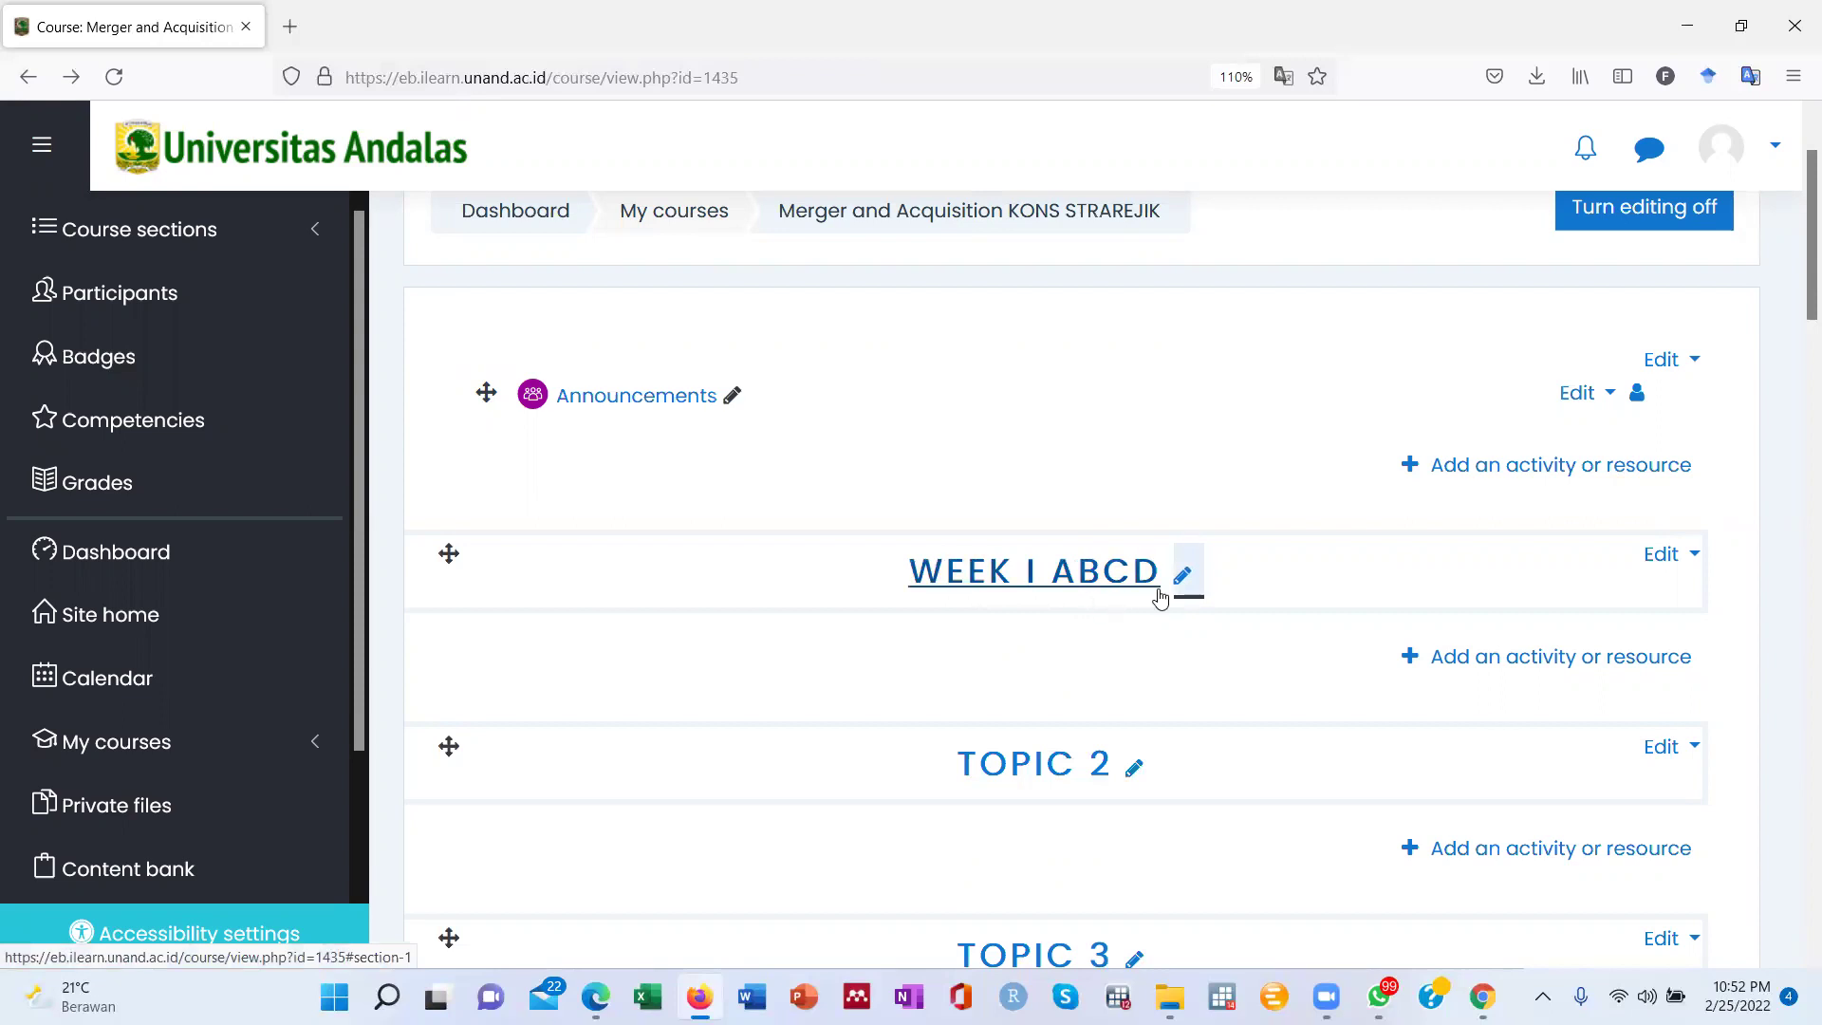
Add a short name as the summary of the Week I ABCD section, format it as Heading (large), and save the changes.
click(1652, 558)
click(1593, 612)
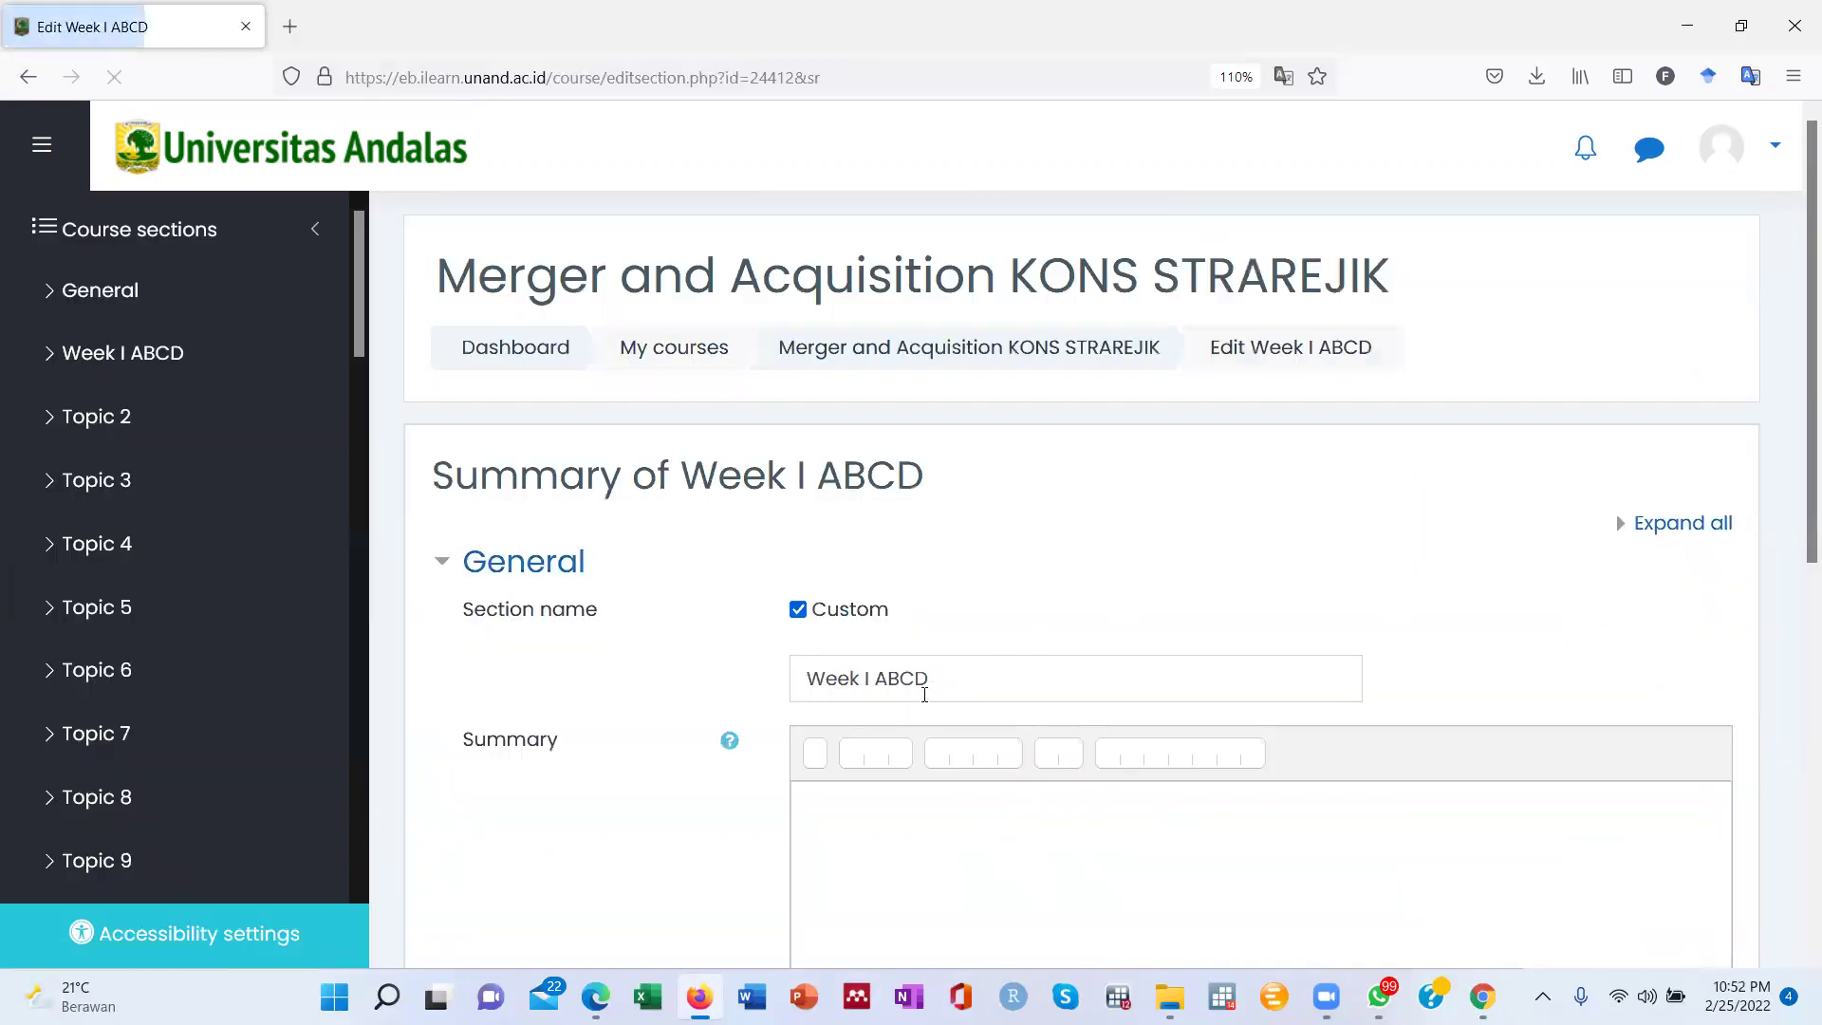
click(843, 824)
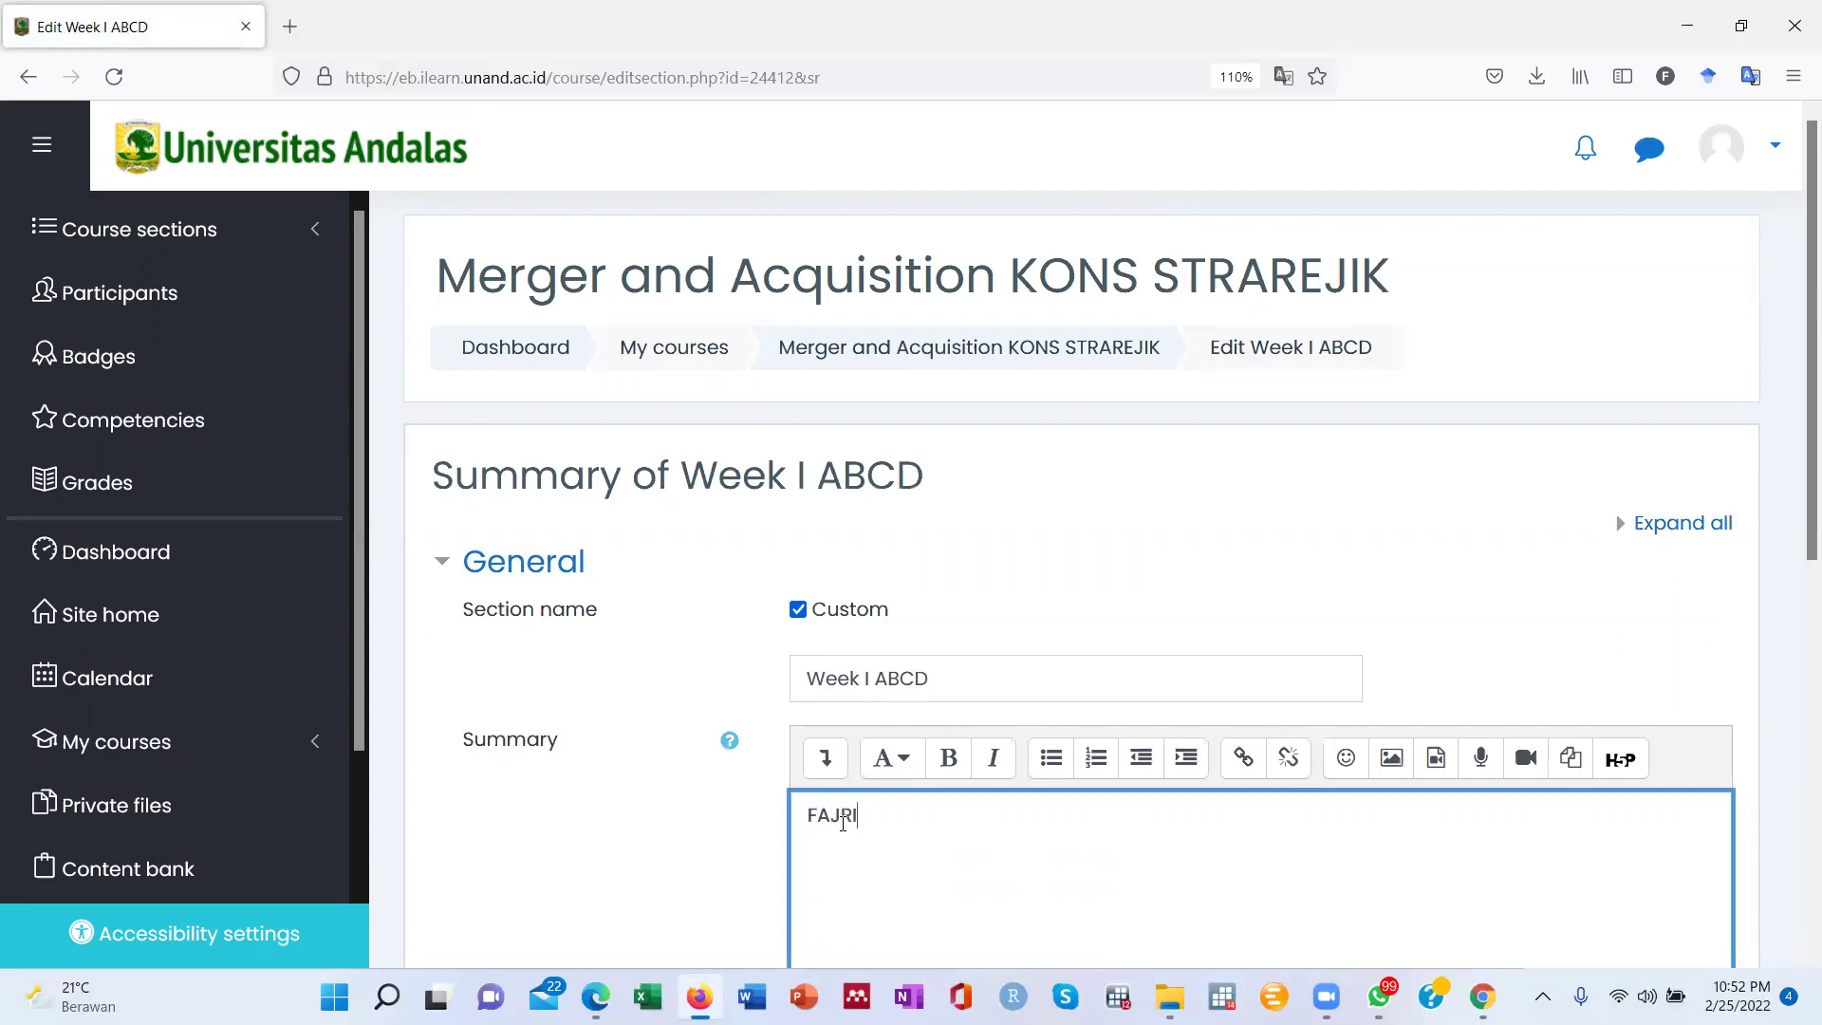
scroll(983, 787, down, 4)
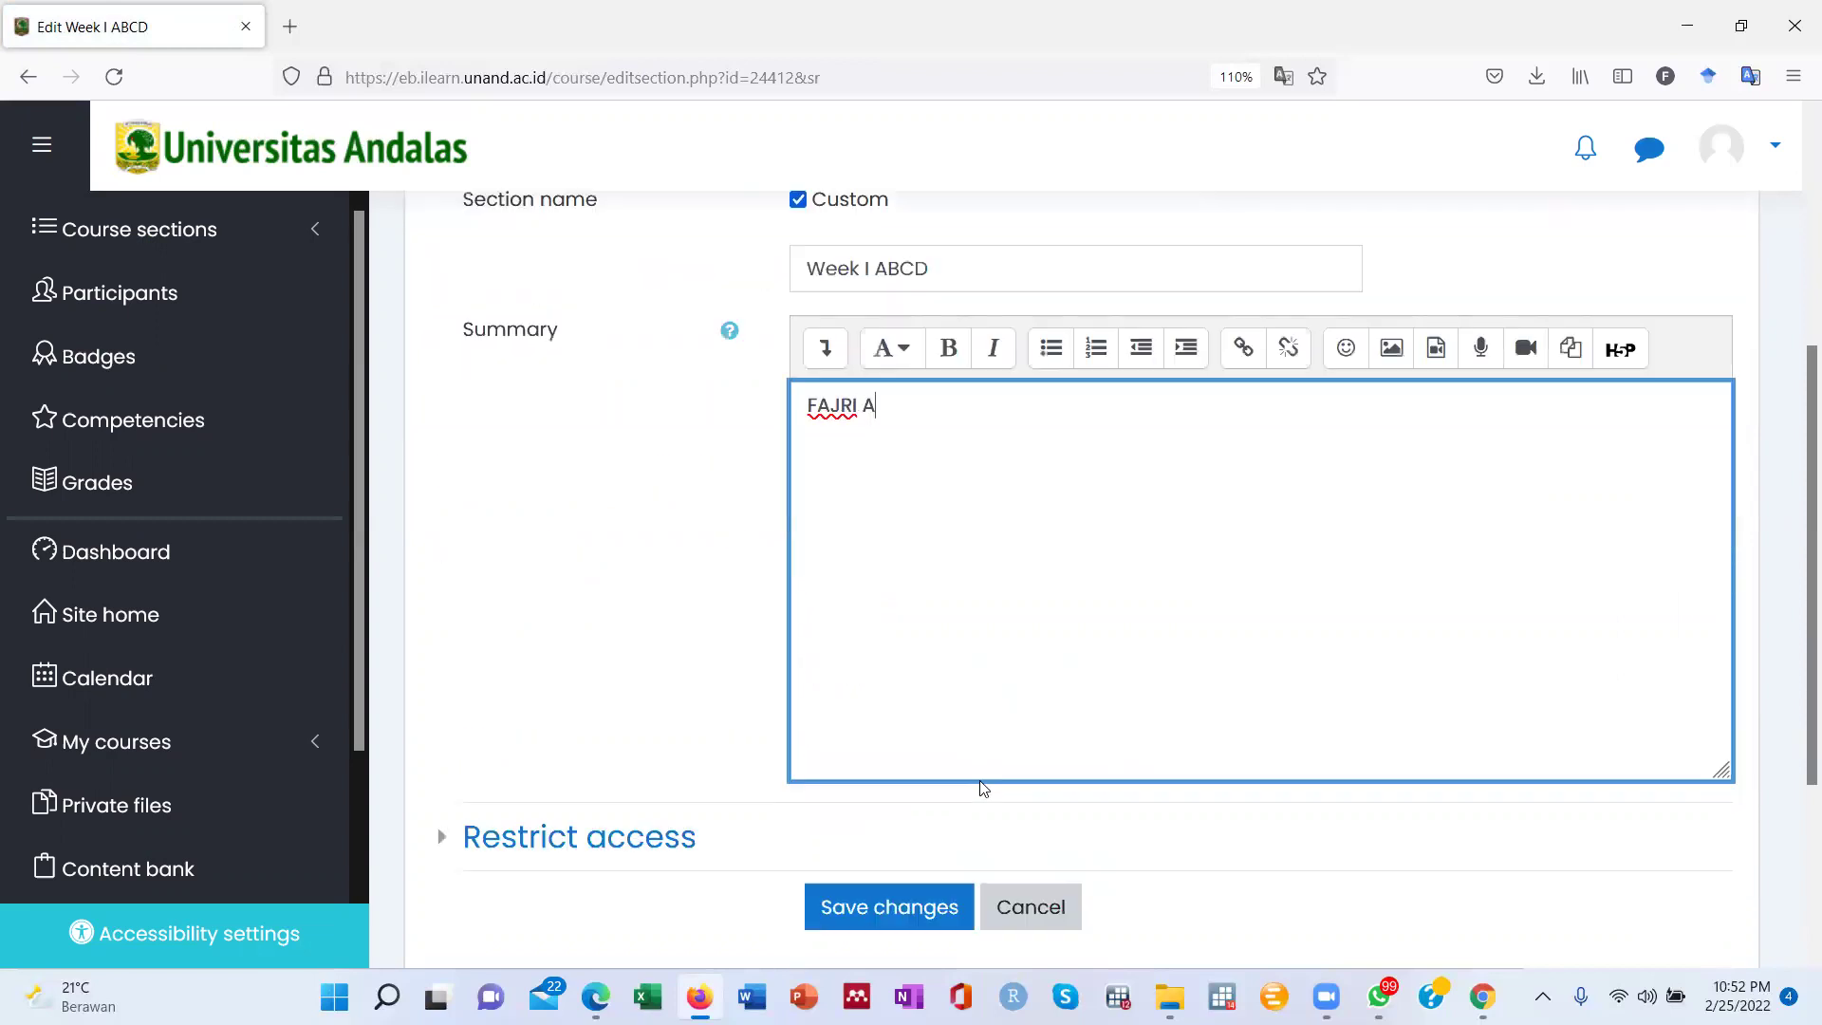
click(897, 354)
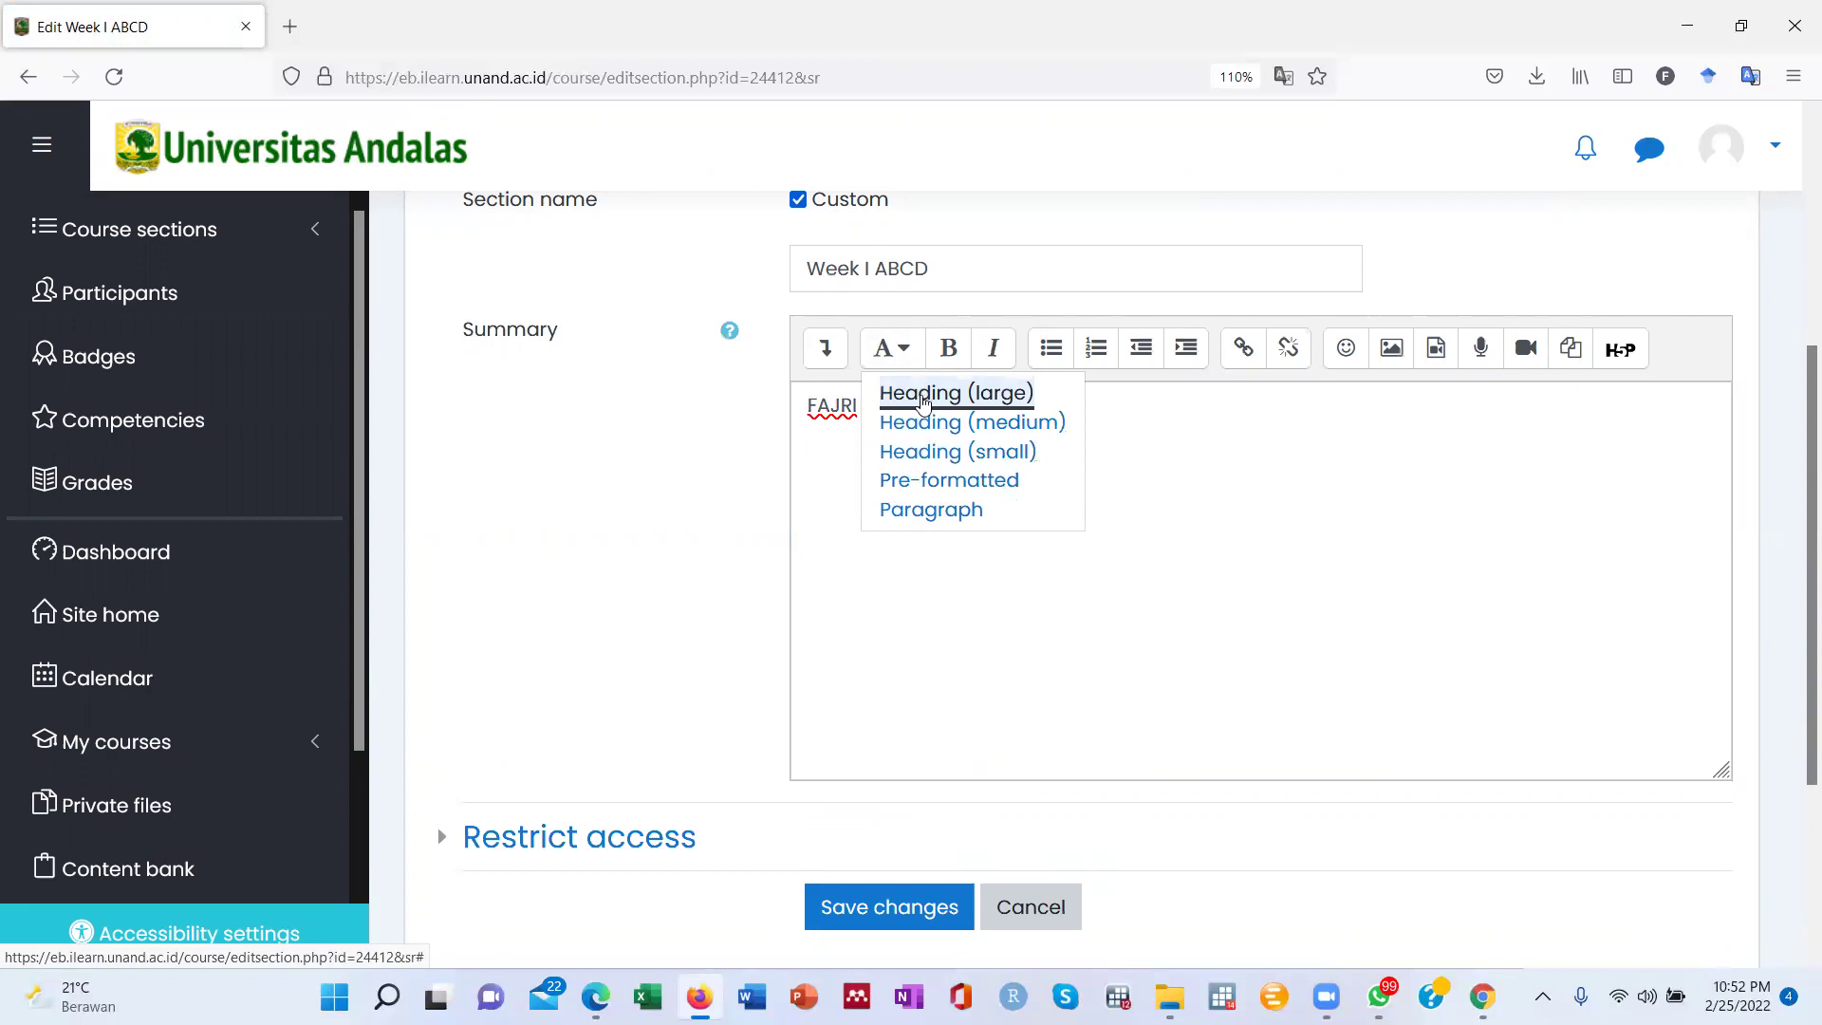
click(923, 398)
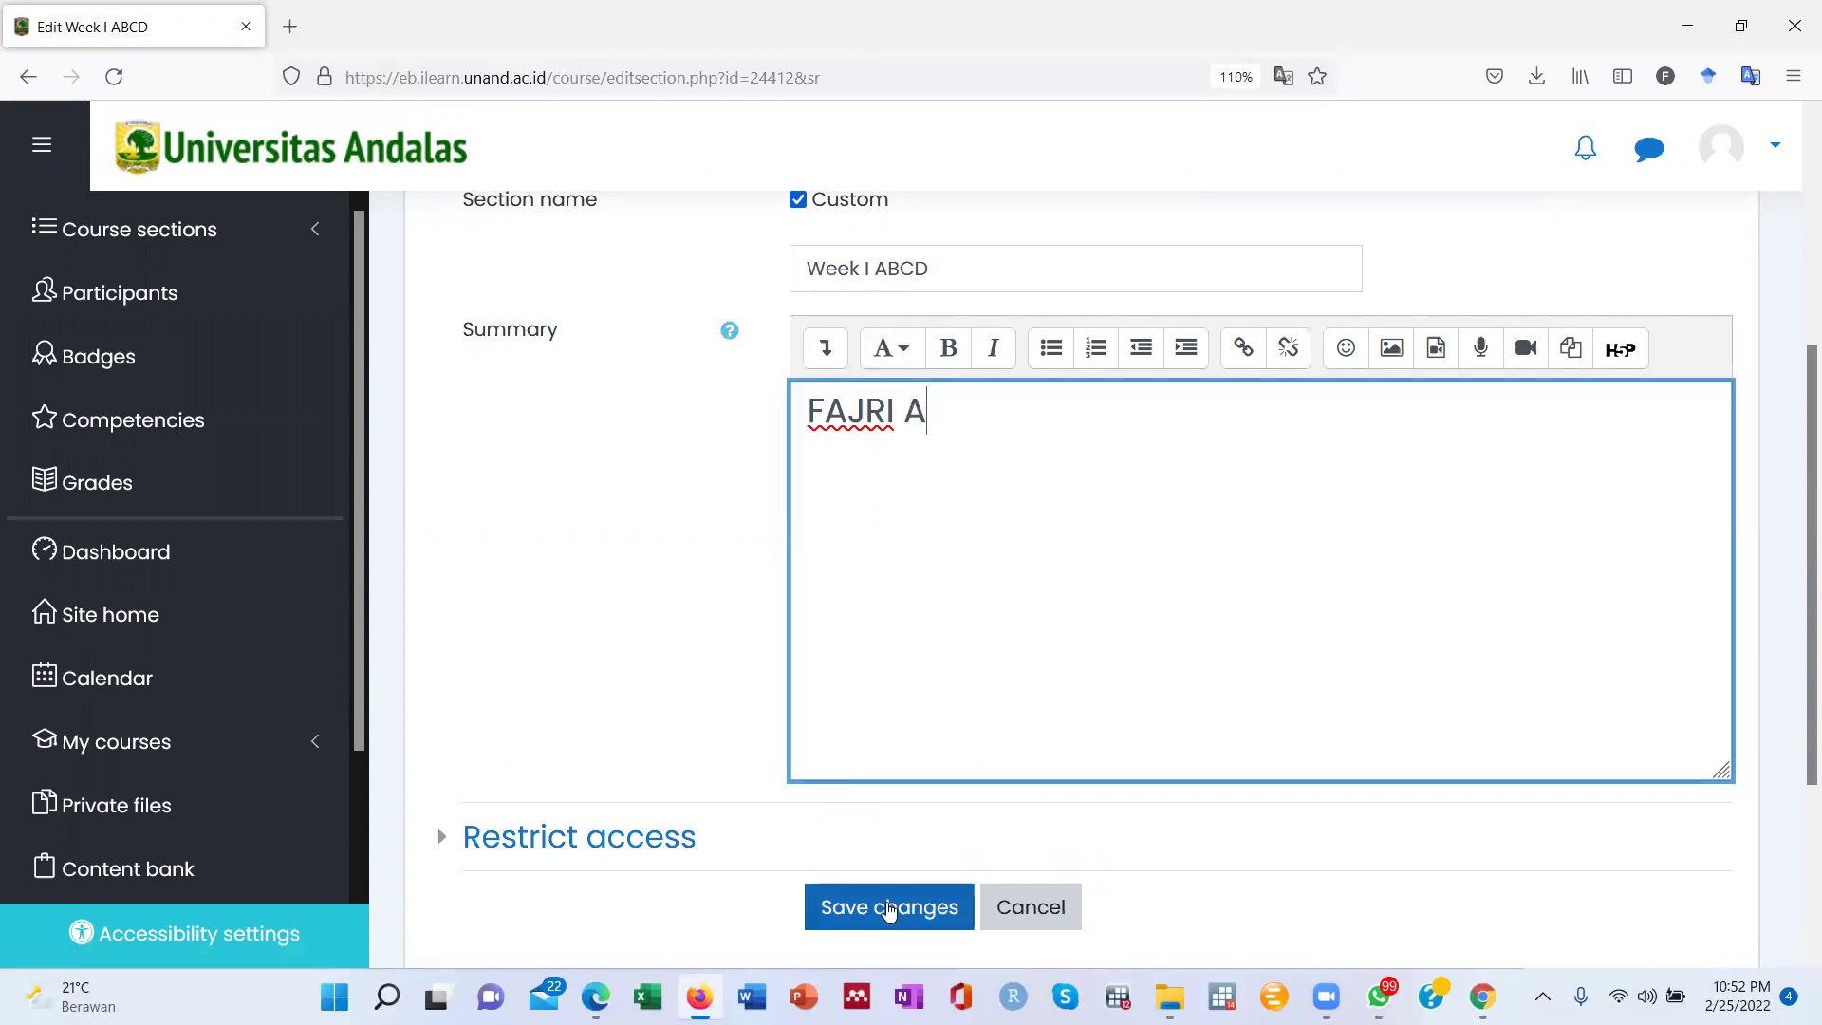
click(888, 910)
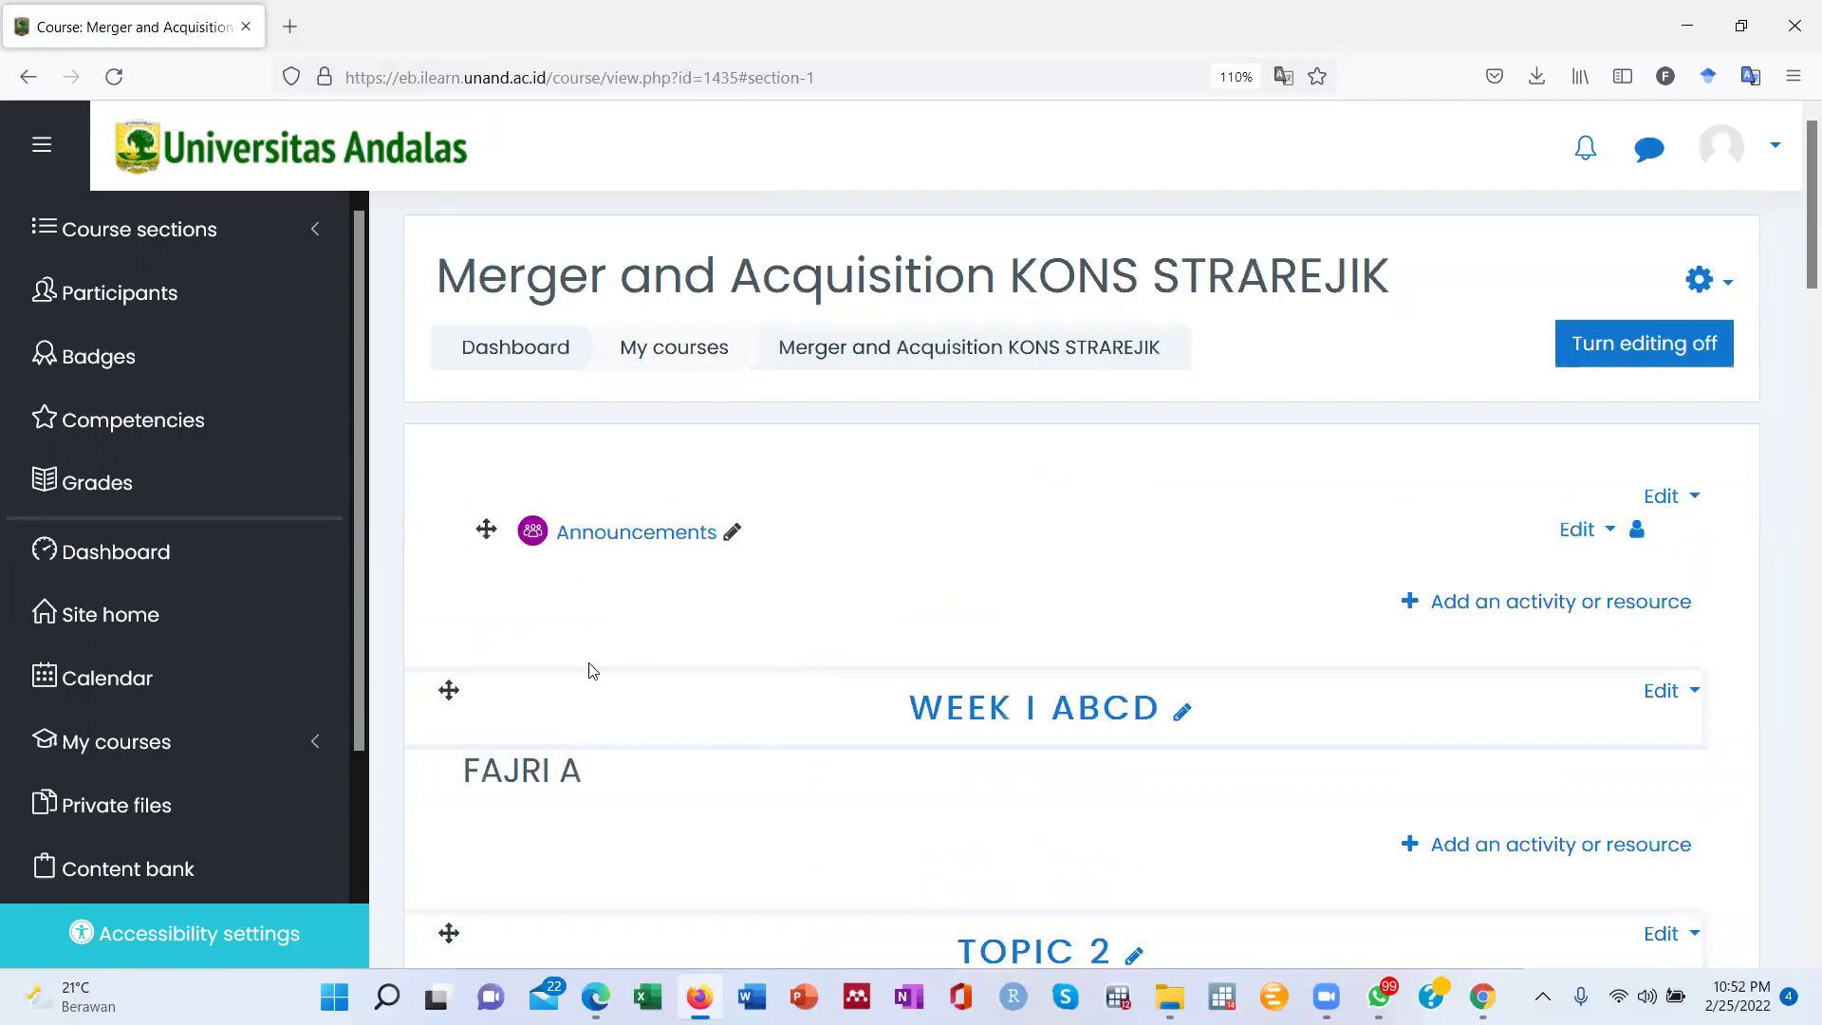
View the activities and resources that can be added to the Week I ABCD section.
click(1457, 848)
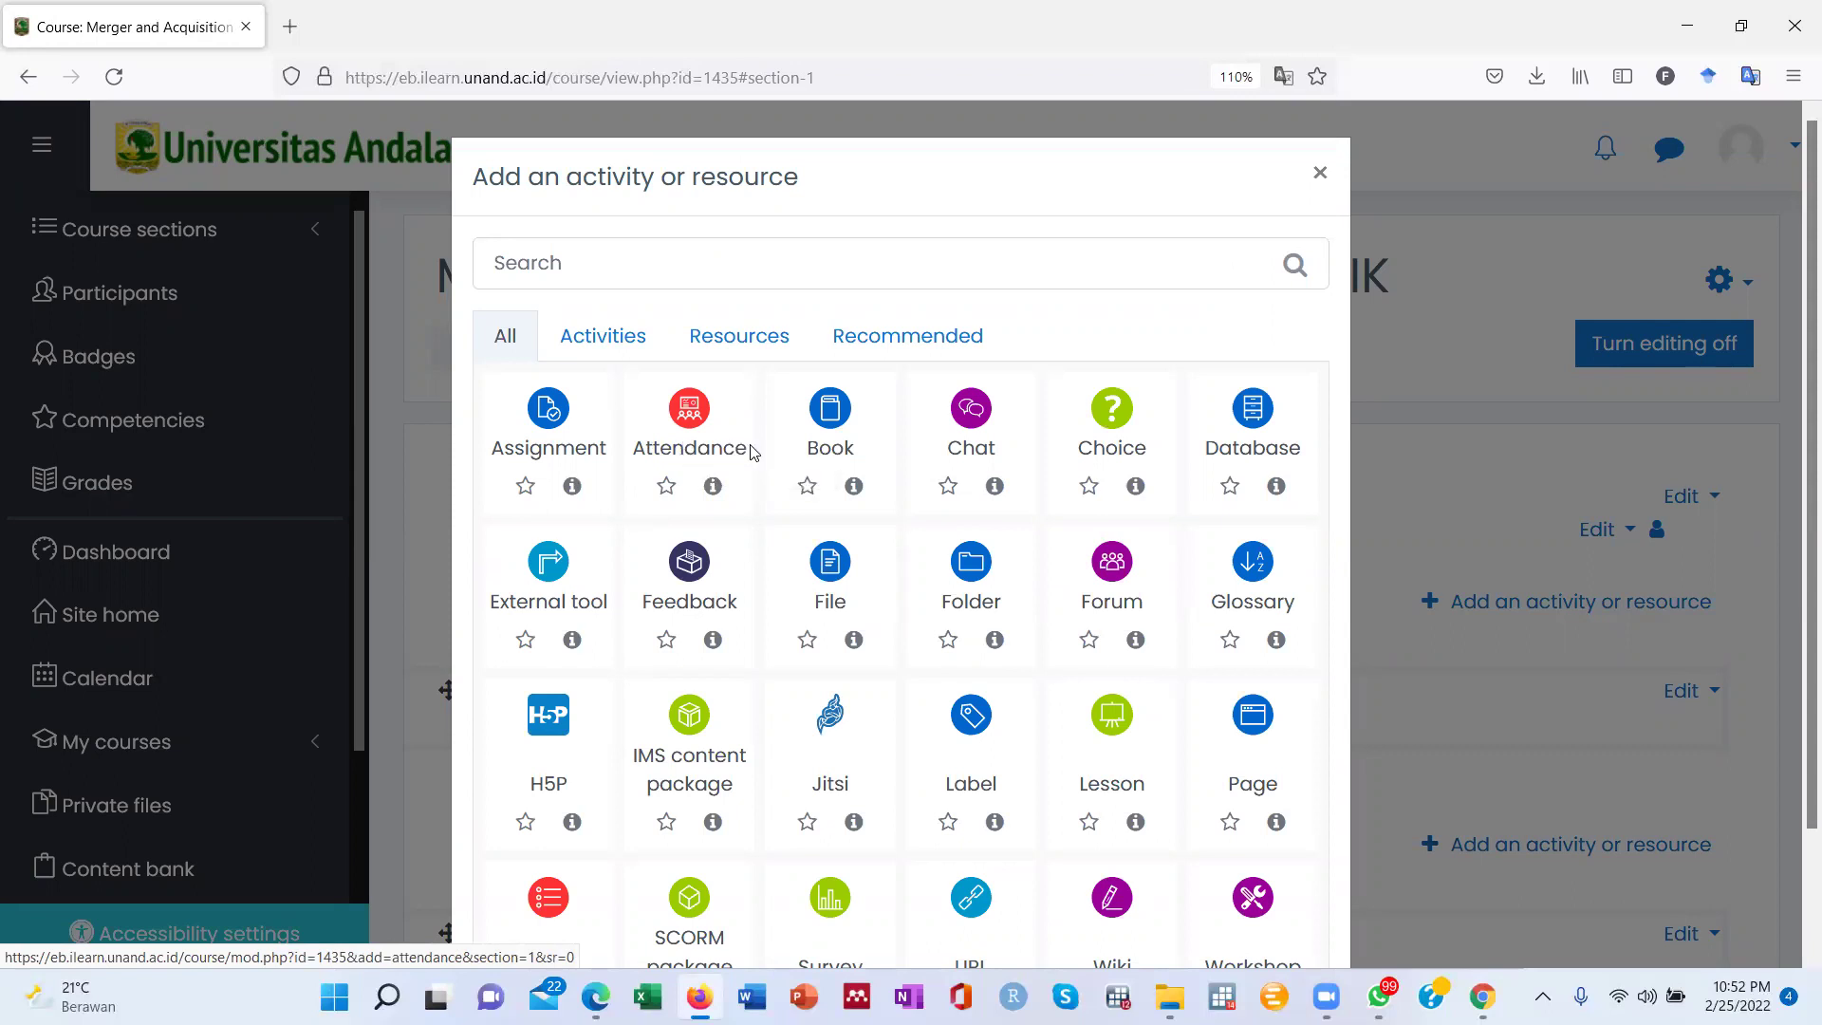
scroll(883, 570, down, 2)
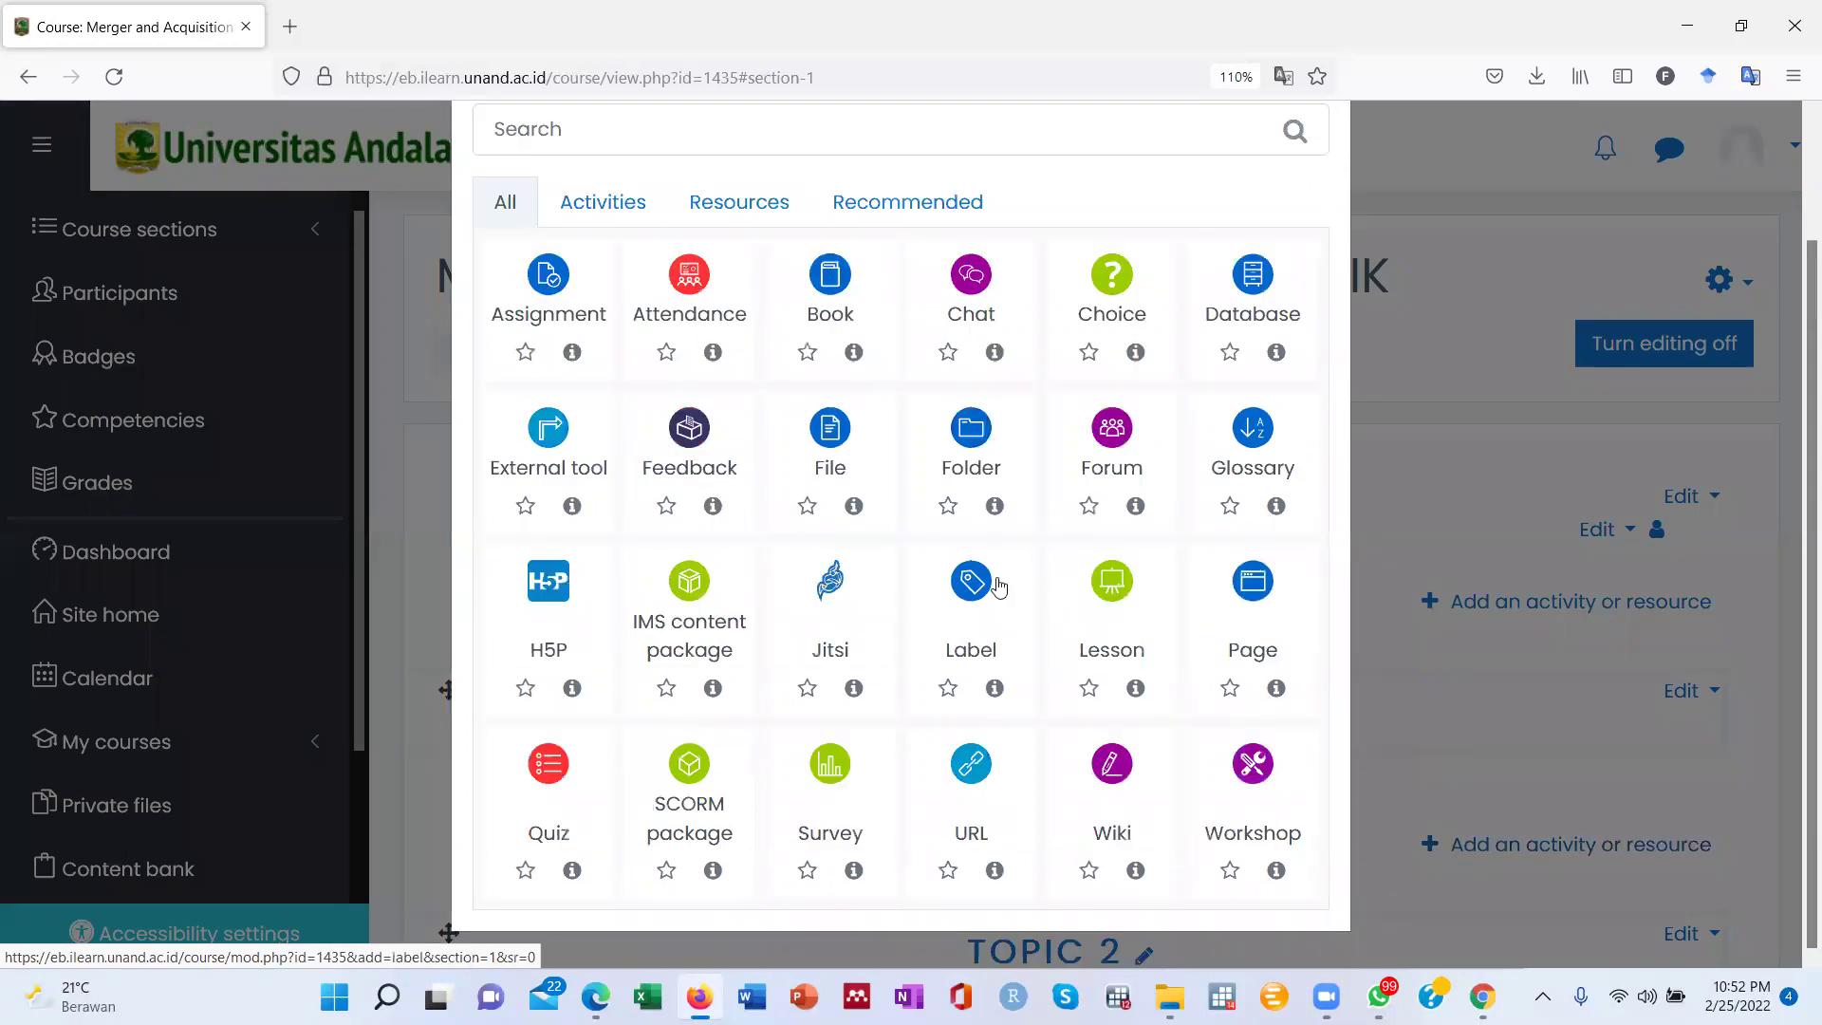